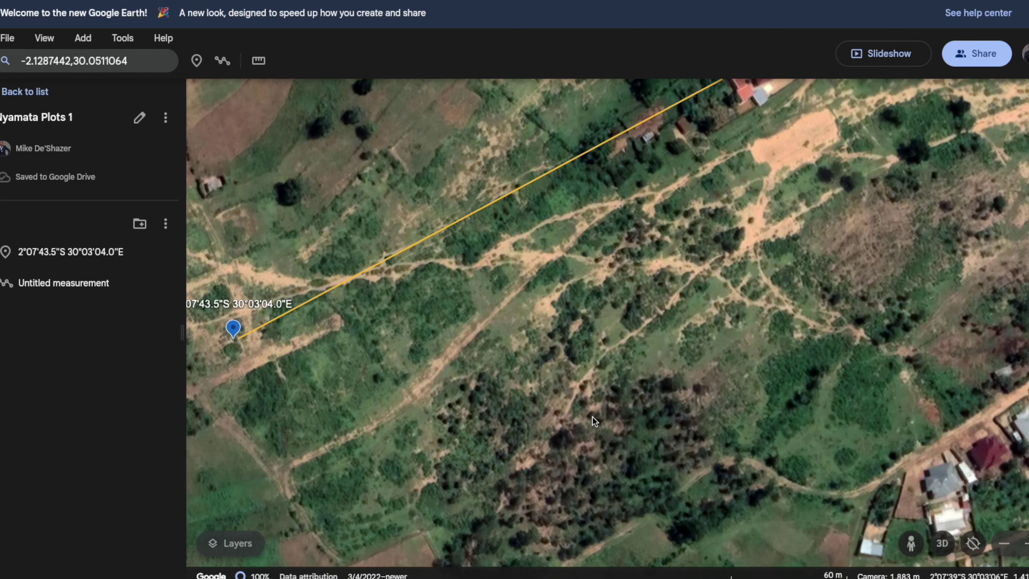
Examine the pinned plot at 2°07'43.5"S 30°03'04.0"E and the measurement line running to the nearest red-roofed house.
{"action": "left_click_drag", "start_coordinate": [289, 333], "coordinate": [440, 338]}
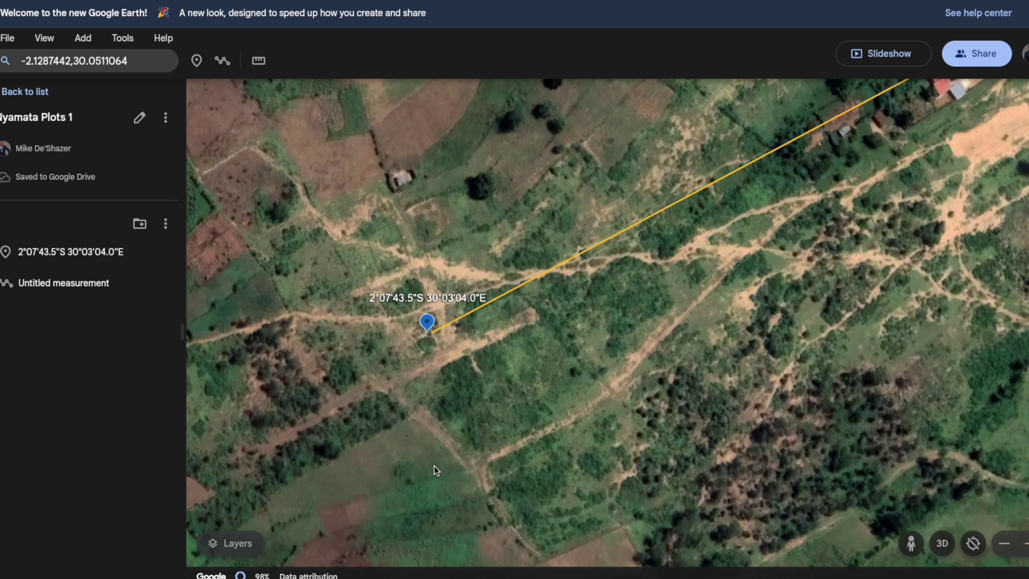
{"action": "scroll", "coordinate": [429, 446], "scroll_direction": "up", "scroll_amount": 3}
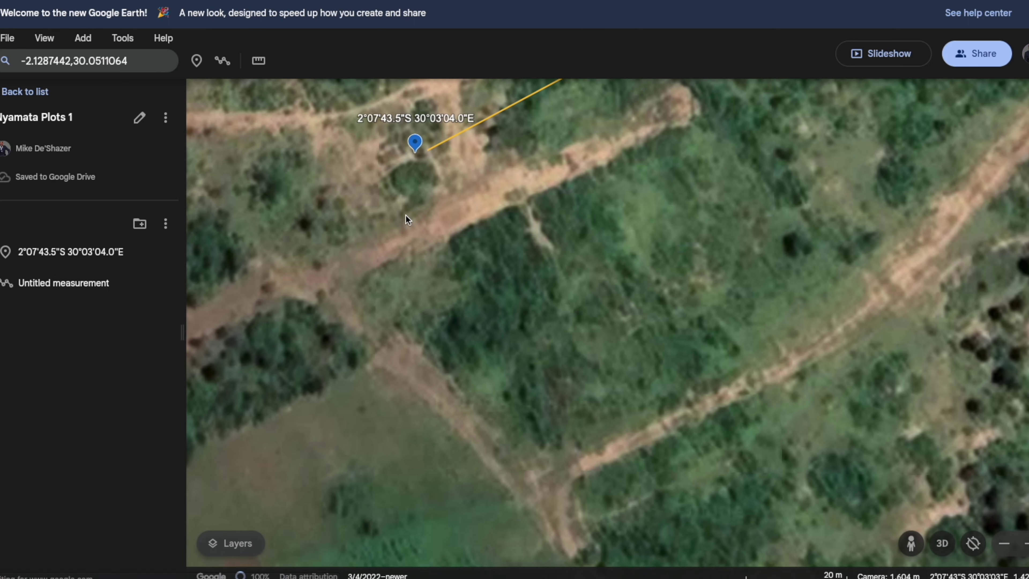
{"action": "left_click_drag", "start_coordinate": [406, 215], "coordinate": [515, 517]}
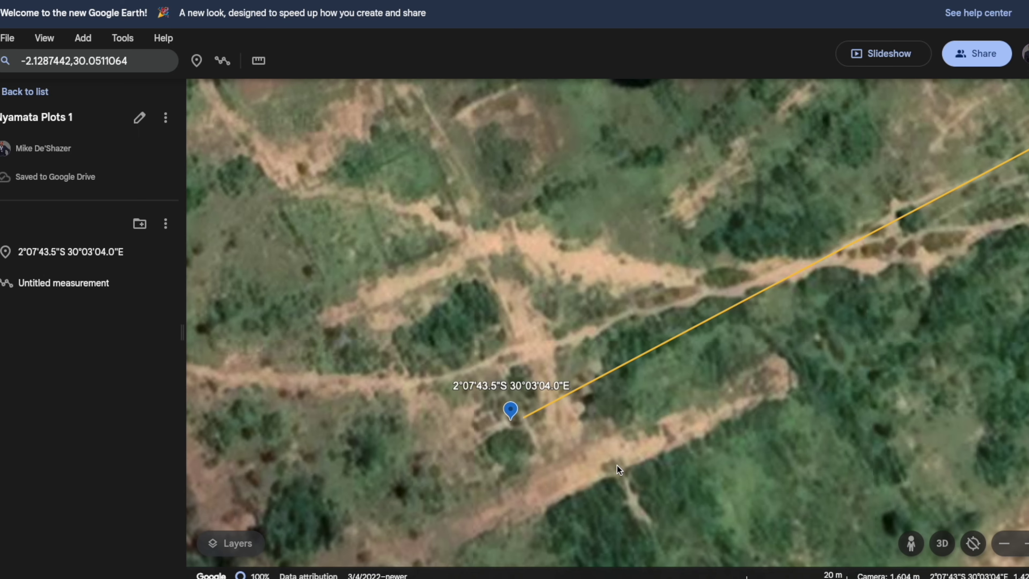
{"action": "scroll", "coordinate": [617, 465], "scroll_direction": "down", "scroll_amount": 5}
{"action": "left_click_drag", "start_coordinate": [698, 294], "coordinate": [394, 369]}
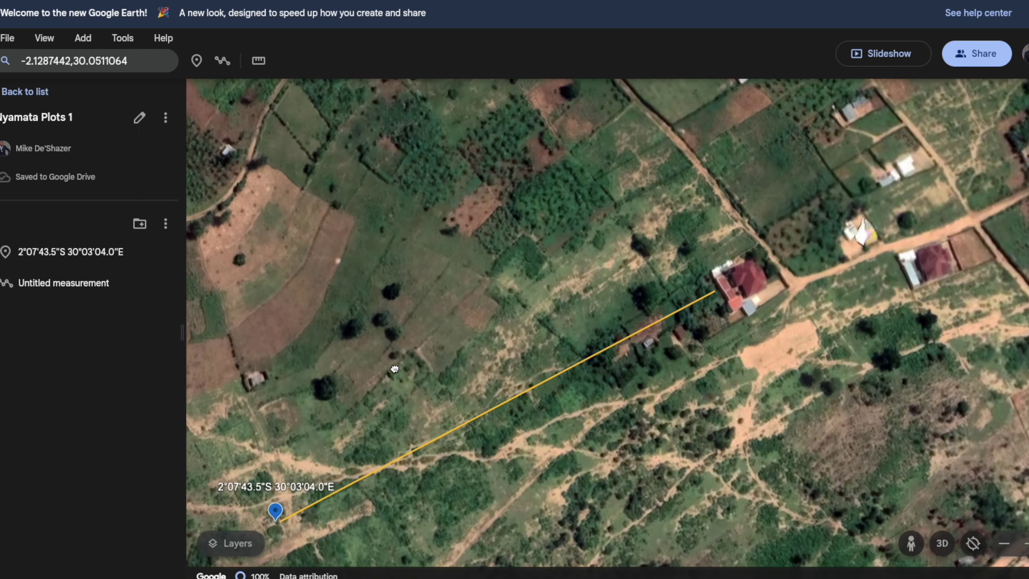
{"action": "left_click_drag", "start_coordinate": [613, 387], "coordinate": [778, 295]}
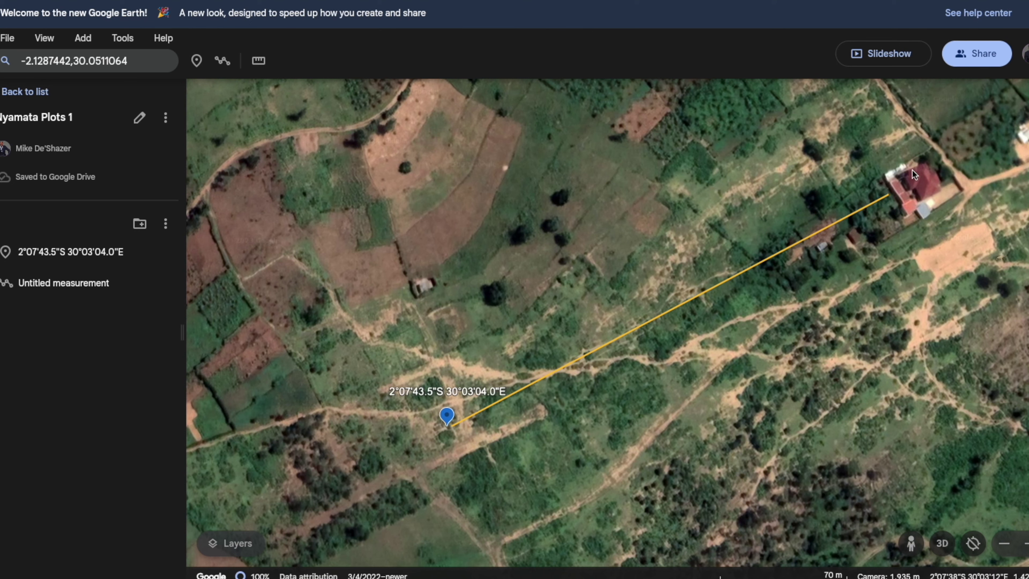
Survey the wider area around the pinned plot, including the settlement to the east and the farmland toward Rucahabi in the west.
{"action": "scroll", "coordinate": [876, 336], "scroll_direction": "down", "scroll_amount": 3}
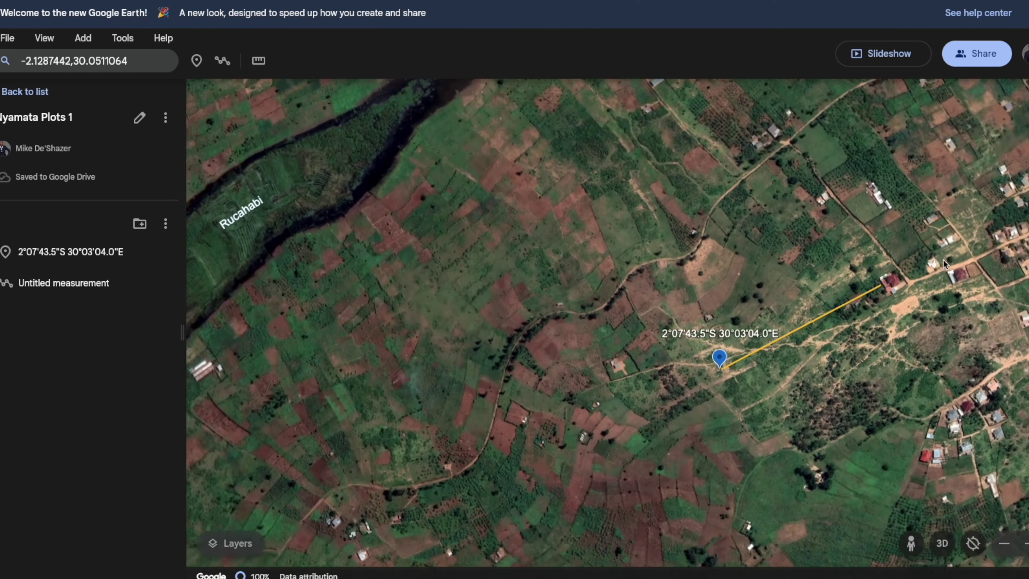
{"action": "key", "text": "Right"}
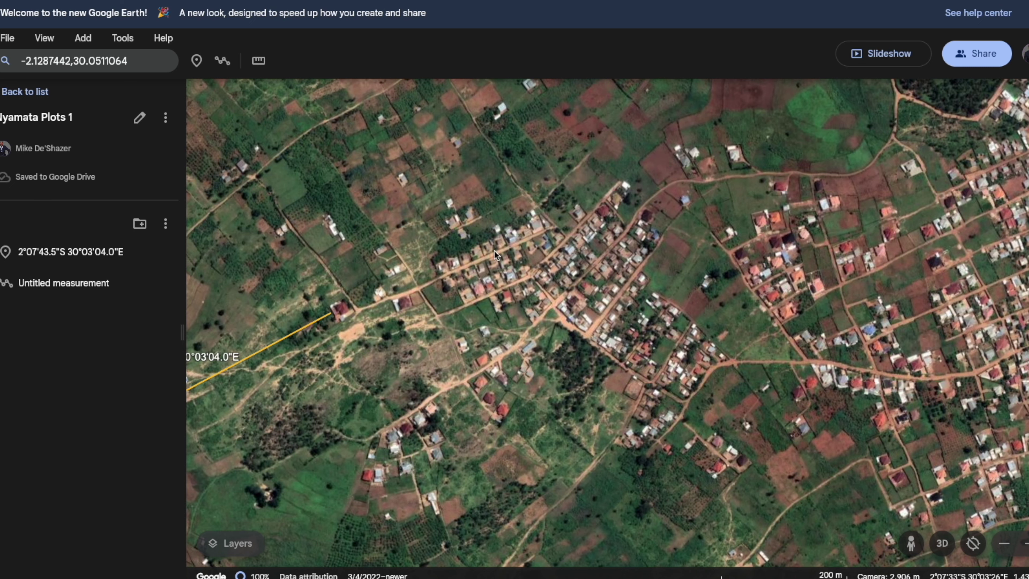
{"action": "key", "text": "Left"}
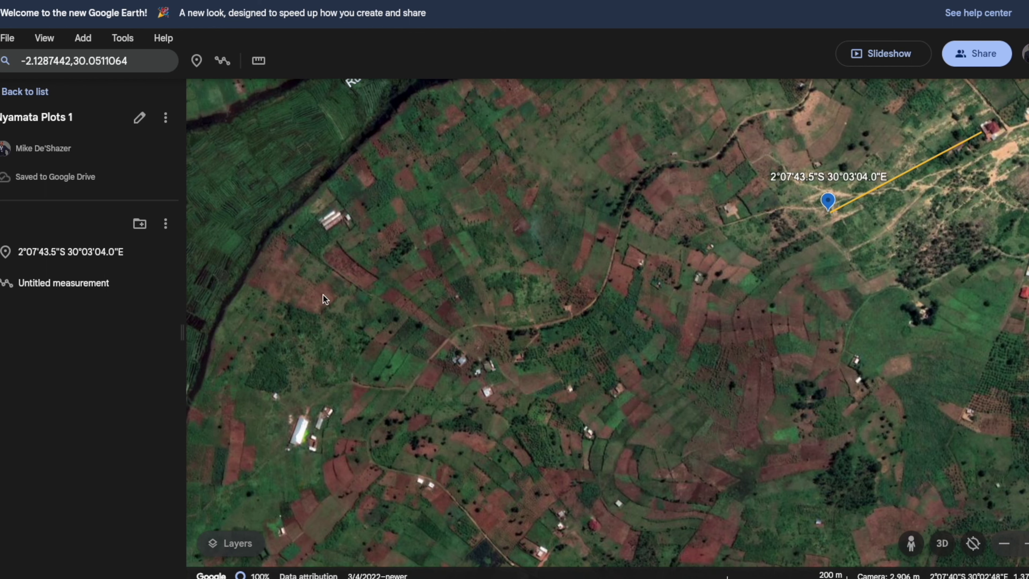
{"action": "scroll", "coordinate": [311, 360], "scroll_direction": "down", "scroll_amount": 3}
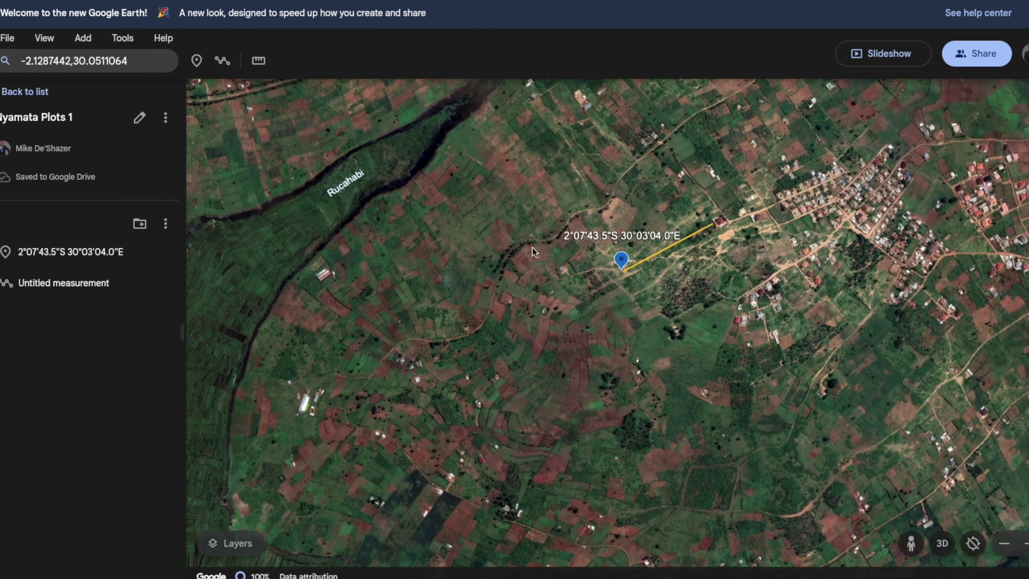
{"action": "left_click_drag", "start_coordinate": [449, 270], "coordinate": [531, 312]}
{"action": "scroll", "coordinate": [345, 344], "scroll_direction": "up", "scroll_amount": 5}
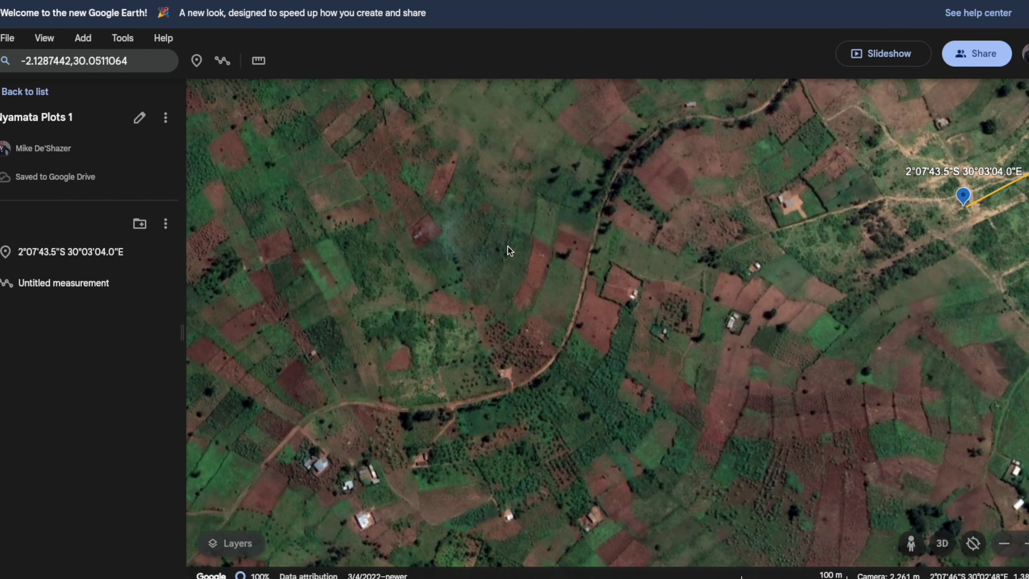
{"action": "left_click_drag", "start_coordinate": [906, 202], "coordinate": [394, 197]}
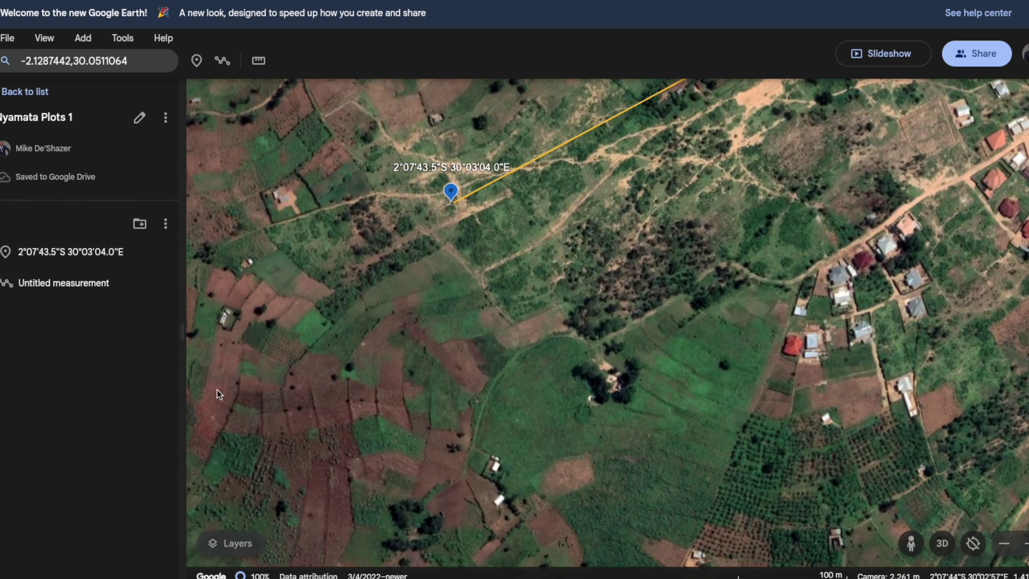
{"action": "left_click_drag", "start_coordinate": [368, 401], "coordinate": [530, 373]}
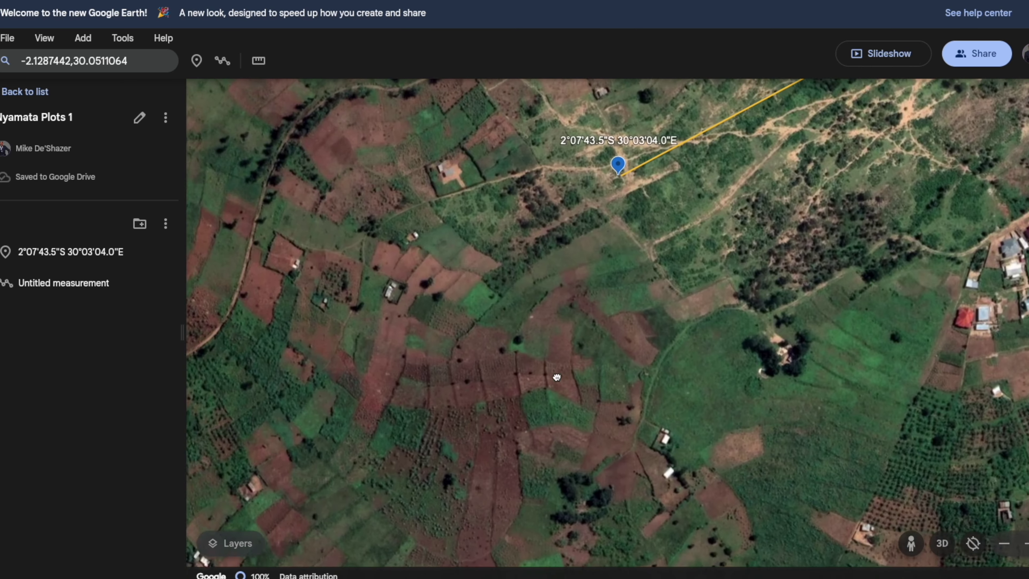
{"action": "scroll", "coordinate": [588, 335], "scroll_direction": "down", "scroll_amount": 3}
{"action": "scroll", "coordinate": [586, 332], "scroll_direction": "down", "scroll_amount": 5}
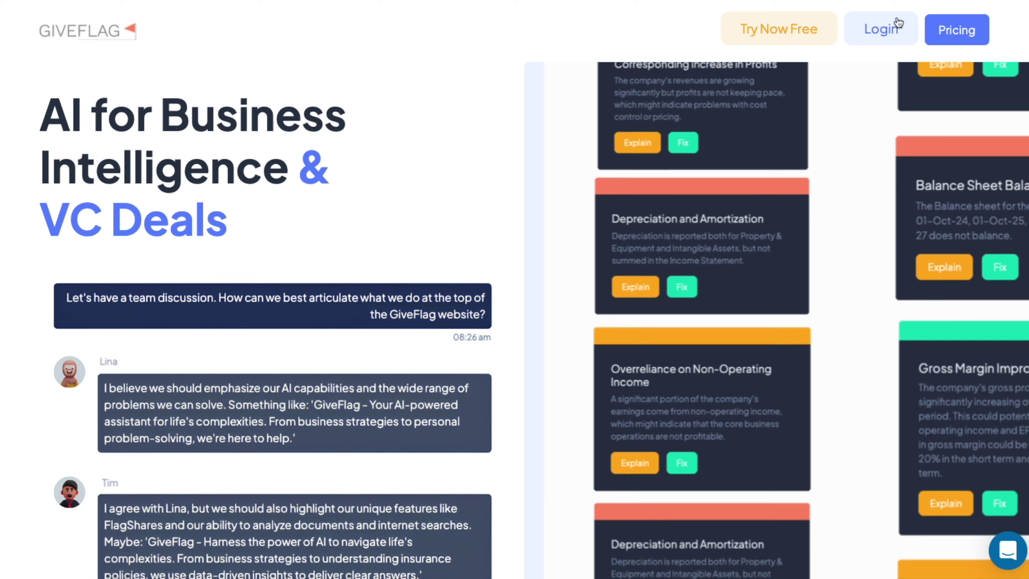
Switch to GiveFlag, log in, and review the enlarged team chat's answer about water and electricity infrastructure approval in Rwanda.
{"action": "left_click", "coordinate": [871, 32]}
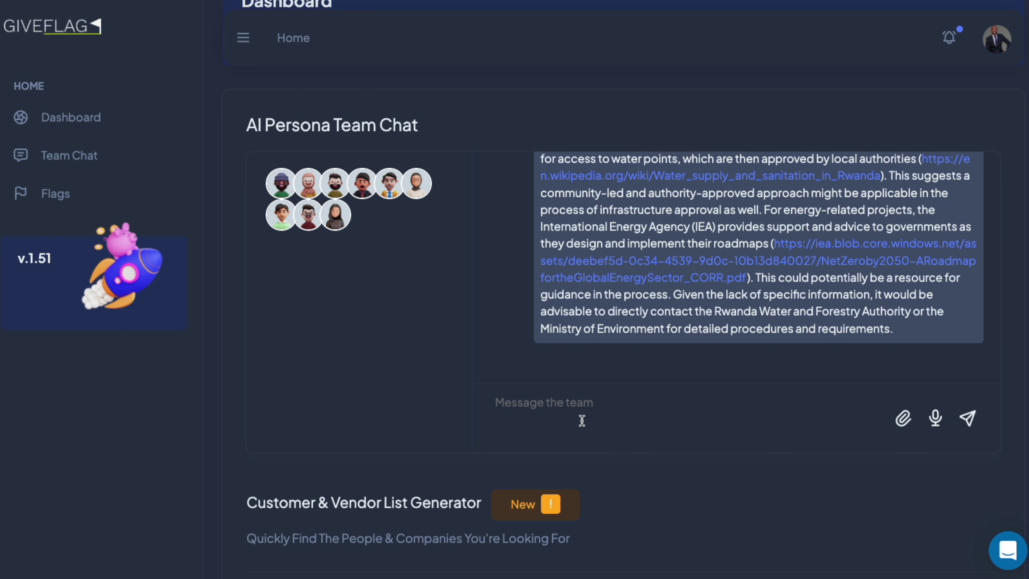
{"action": "scroll", "coordinate": [516, 324], "scroll_direction": "up", "scroll_amount": 3}
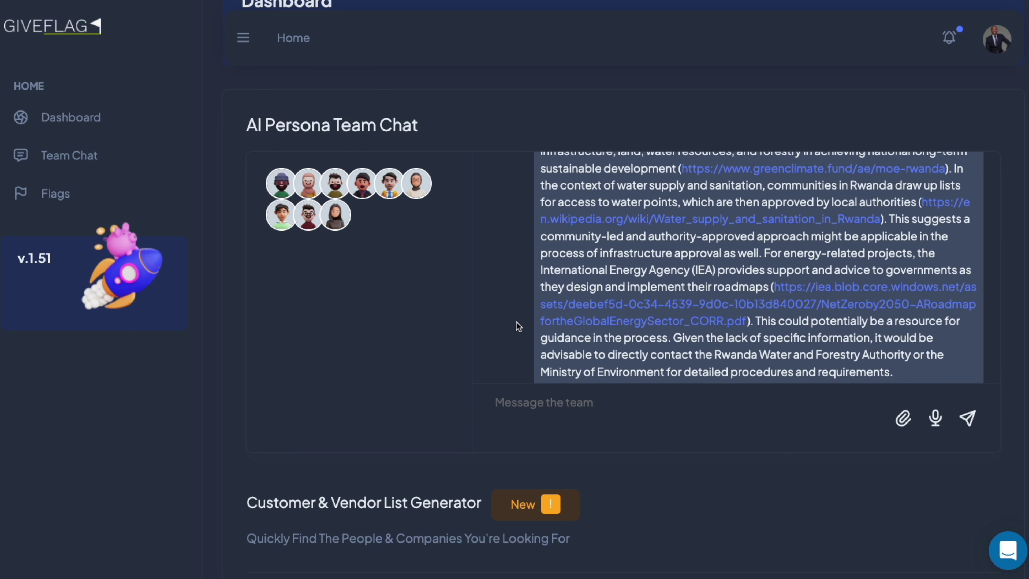
{"action": "scroll", "coordinate": [517, 325], "scroll_direction": "up", "scroll_amount": 2}
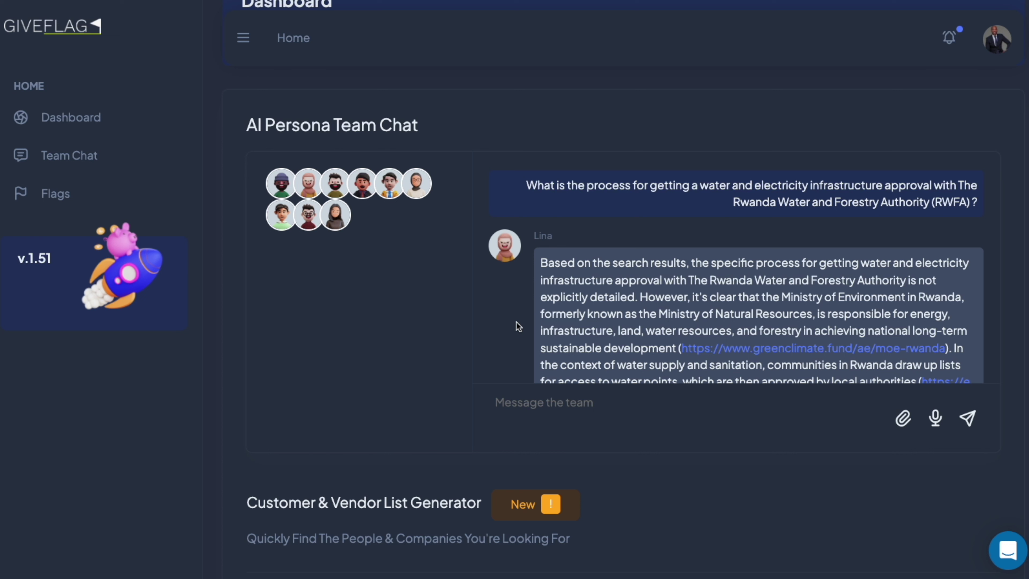
{"action": "scroll", "coordinate": [651, 300], "scroll_direction": "down", "scroll_amount": 1}
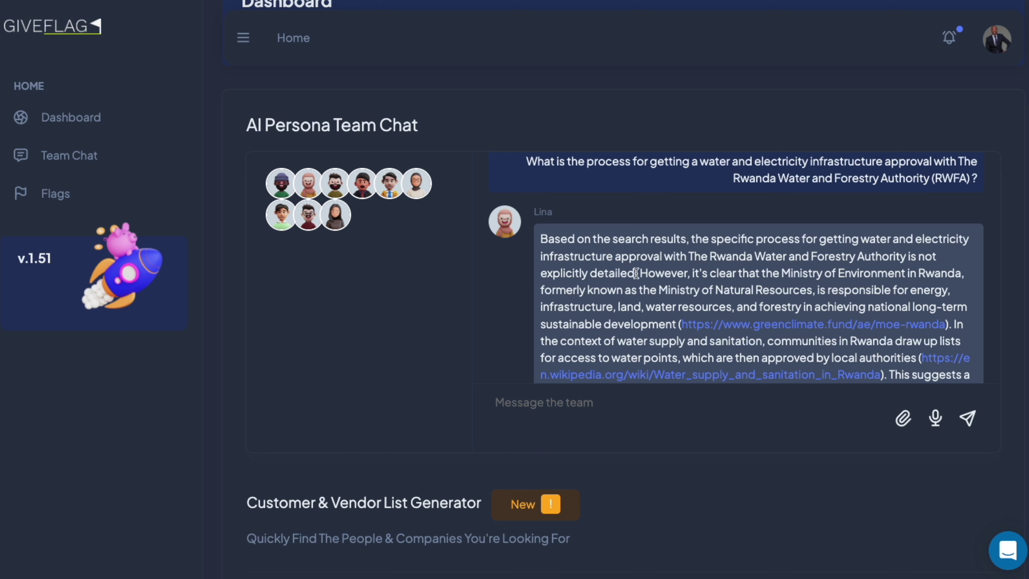
{"action": "left_click_drag", "start_coordinate": [746, 257], "coordinate": [590, 274]}
{"action": "left_click", "coordinate": [608, 300]}
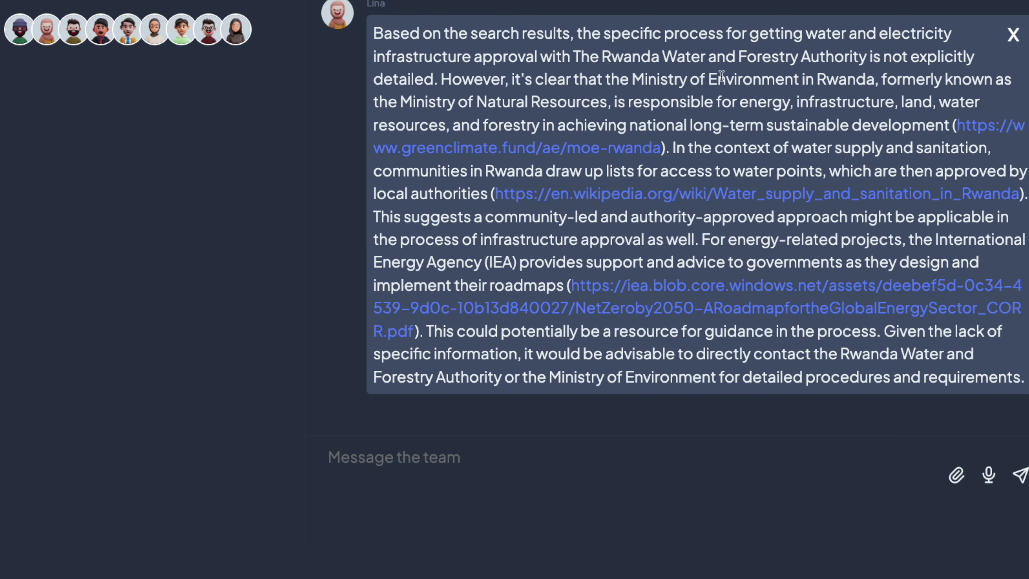
{"action": "left_click_drag", "start_coordinate": [560, 75], "coordinate": [649, 264]}
Send the team chat the question "Specifically for our plot, which authority should we reach out to?".
{"action": "left_click", "coordinate": [431, 463]}
{"action": "type", "text": "Specifically for our plot, which authority should we reach out to?"}
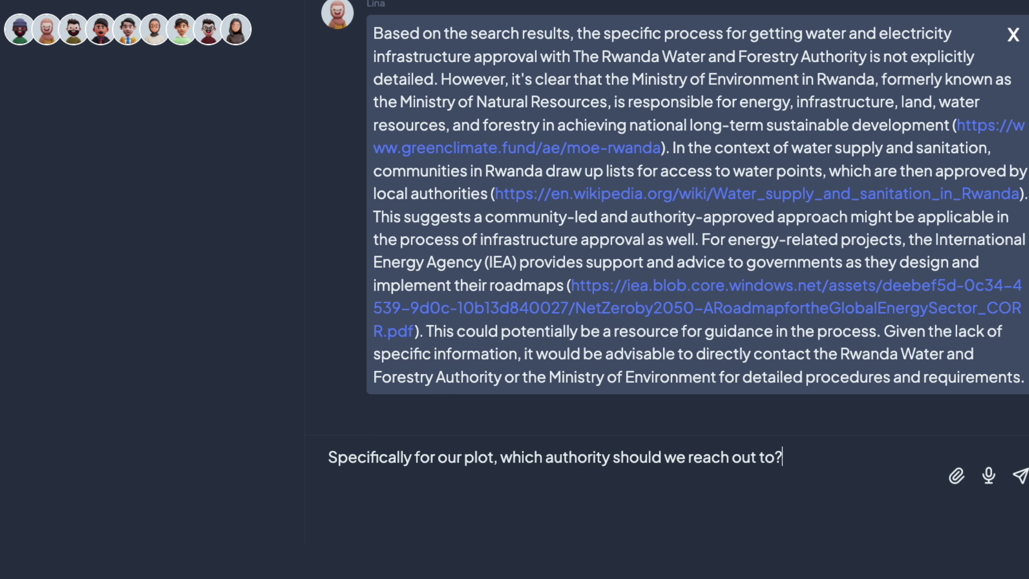
{"action": "key", "text": "Return"}
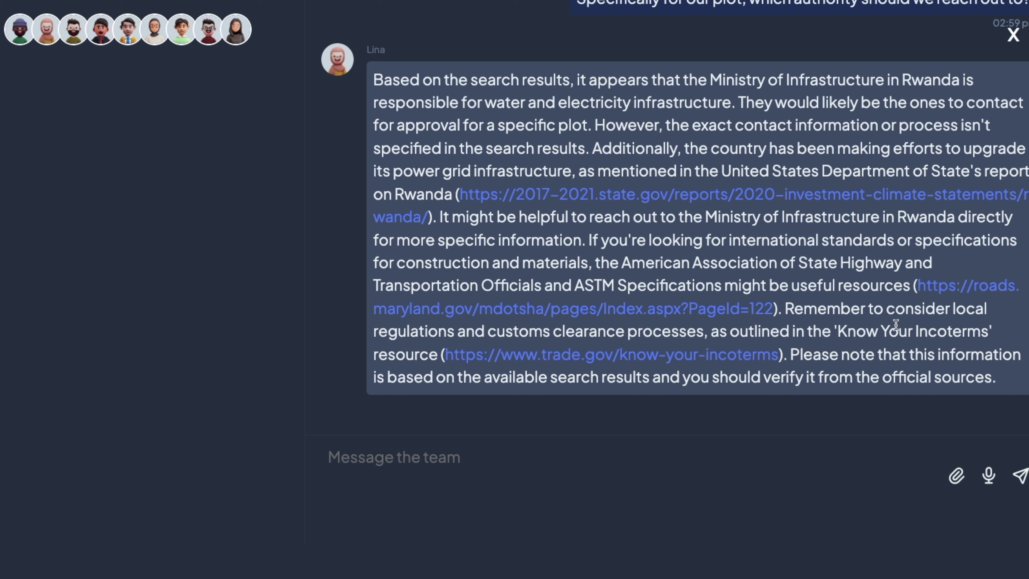
Read the chat's reply on which authority to contact for the plot, highlighting passages on the ministry, approval contacts and power grid.
{"action": "left_click_drag", "start_coordinate": [641, 80], "coordinate": [905, 91]}
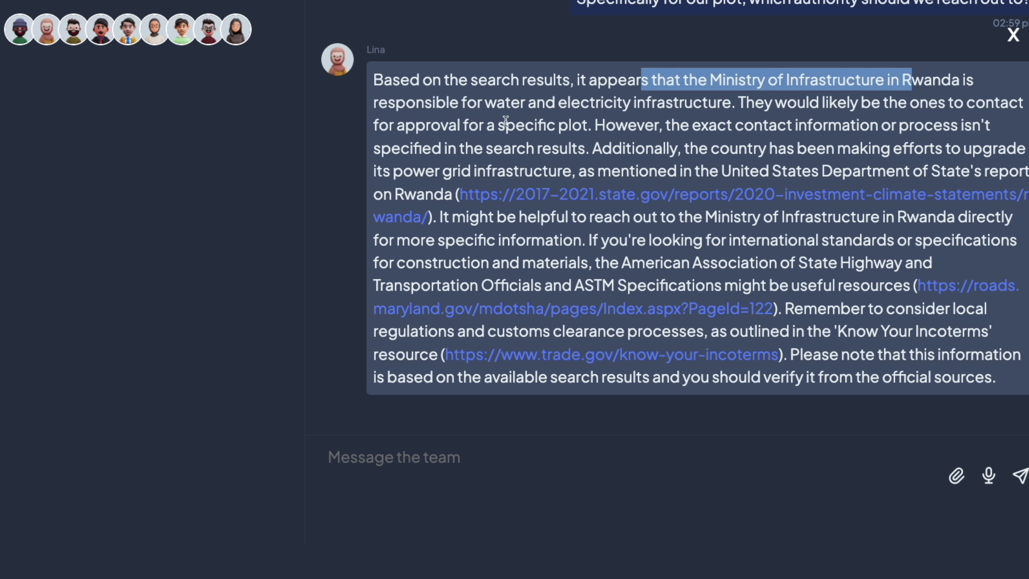
{"action": "left_click_drag", "start_coordinate": [485, 102], "coordinate": [664, 81]}
{"action": "left_click", "coordinate": [894, 80]}
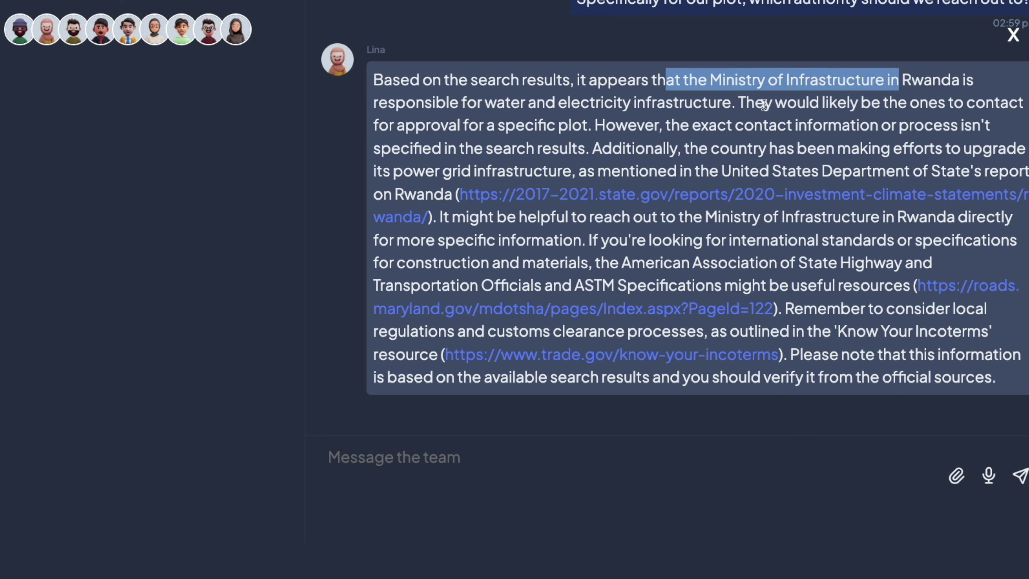
{"action": "left_click_drag", "start_coordinate": [745, 102], "coordinate": [453, 140]}
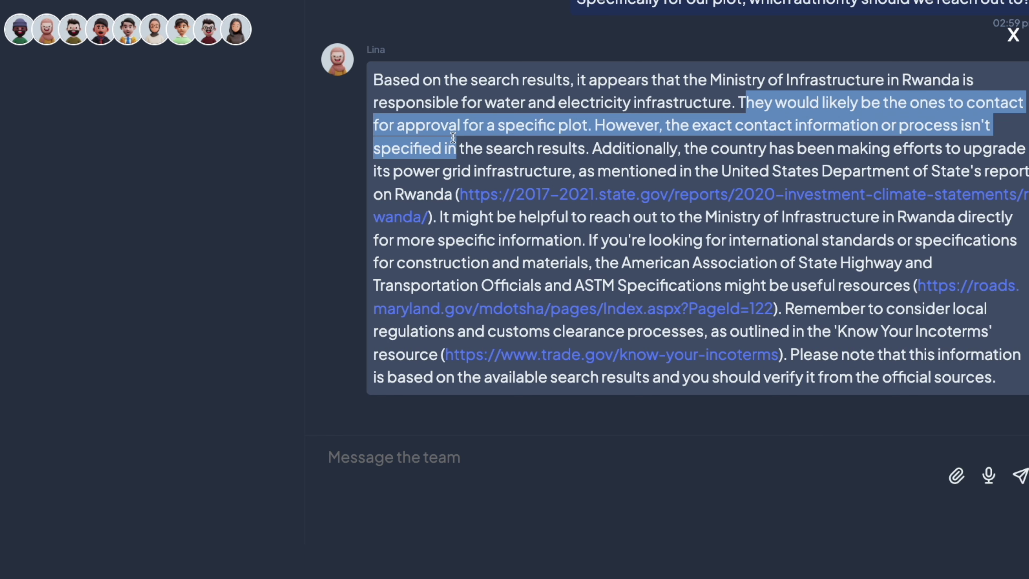
{"action": "left_click", "coordinate": [669, 152]}
{"action": "left_click_drag", "start_coordinate": [594, 125], "coordinate": [689, 126]}
{"action": "left_click", "coordinate": [732, 104]}
{"action": "left_click_drag", "start_coordinate": [605, 126], "coordinate": [749, 151]}
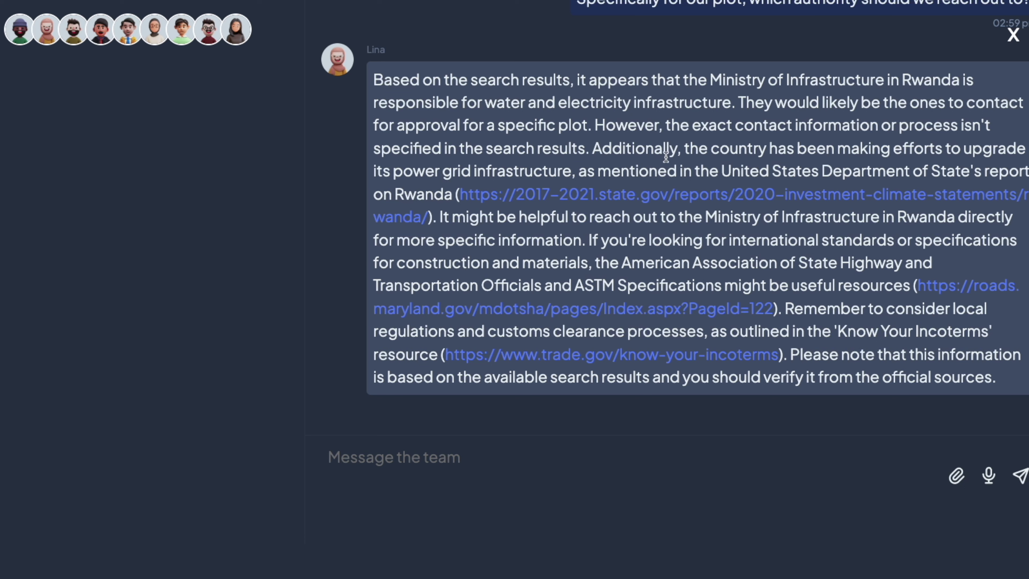
{"action": "left_click_drag", "start_coordinate": [666, 150], "coordinate": [423, 185]}
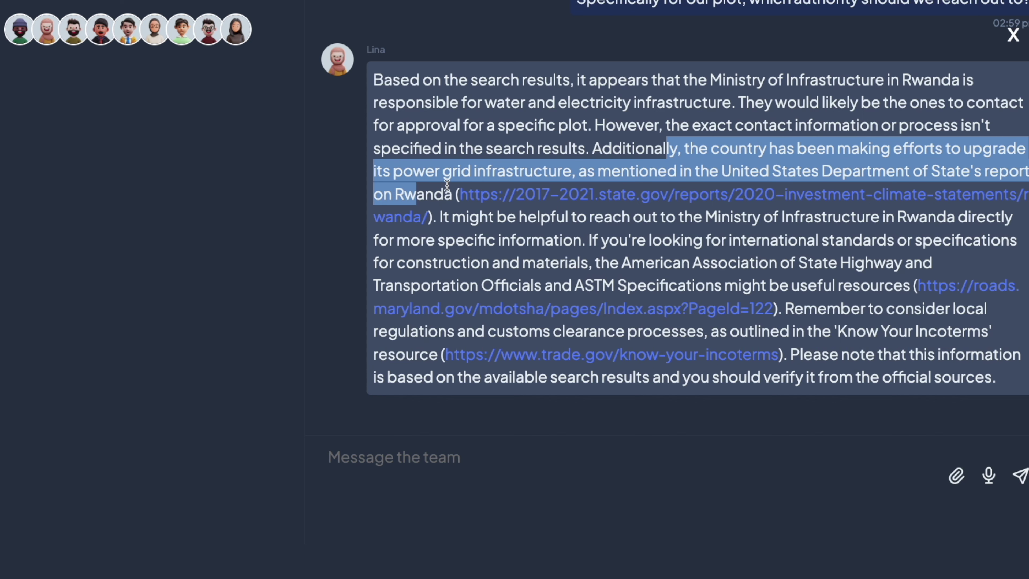
Open the State Department report on Rwanda cited in the reply and skim its executive summary.
{"action": "left_click", "coordinate": [601, 201]}
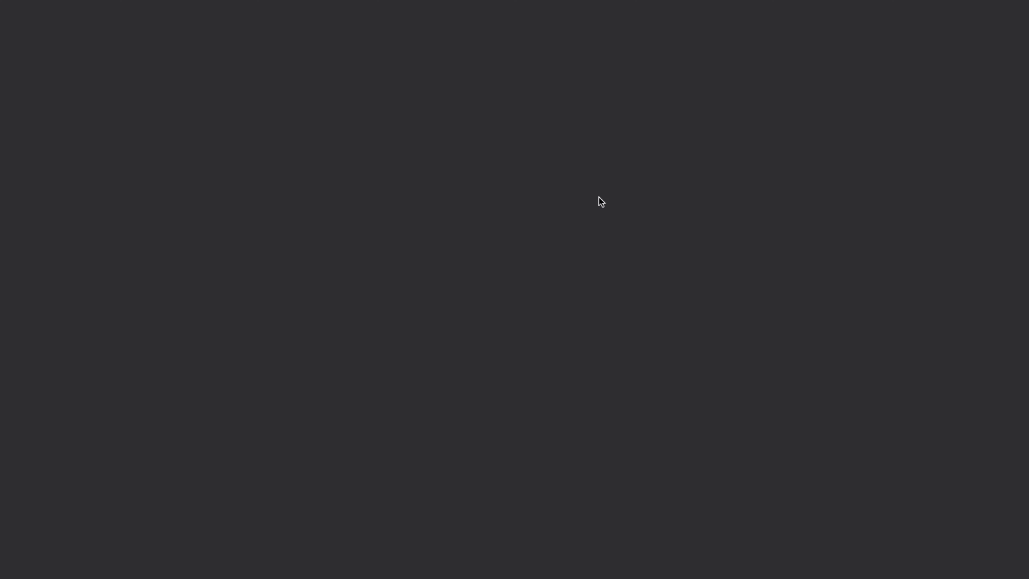
{"action": "scroll", "coordinate": [494, 411], "scroll_direction": "down", "scroll_amount": 2}
{"action": "scroll", "coordinate": [496, 420], "scroll_direction": "down", "scroll_amount": 5}
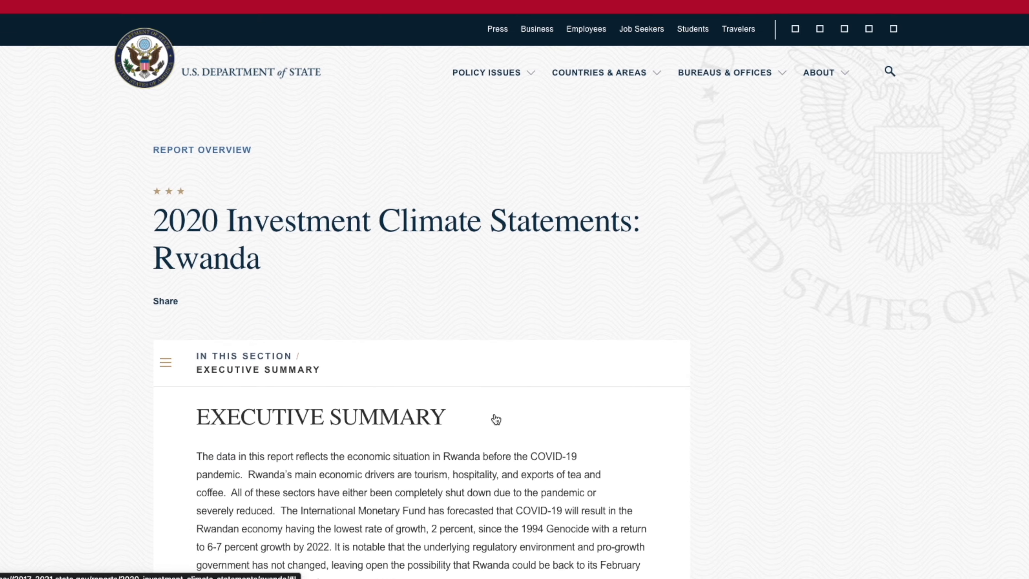
{"action": "scroll", "coordinate": [492, 418], "scroll_direction": "down", "scroll_amount": 20}
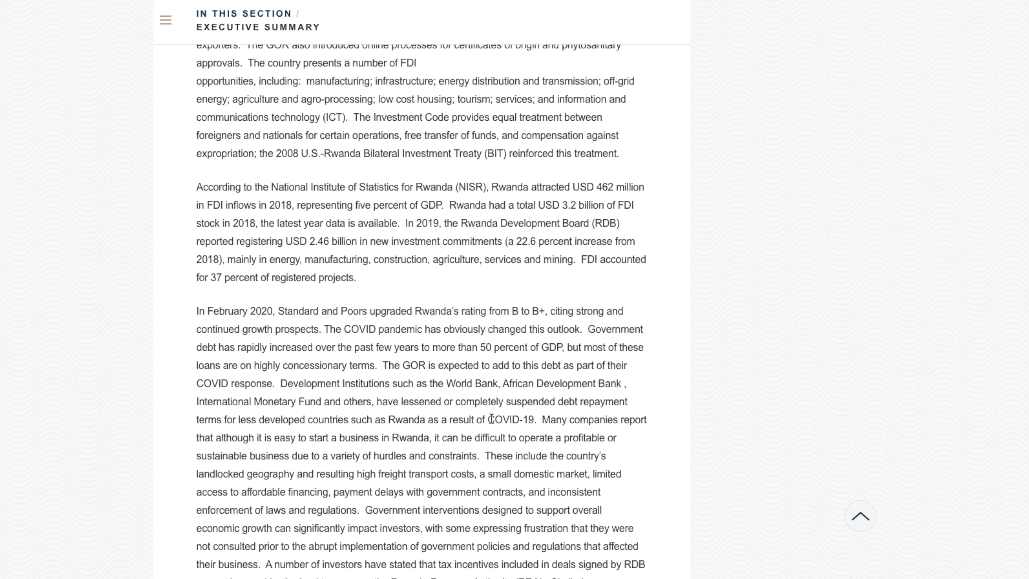
{"action": "scroll", "coordinate": [462, 462], "scroll_direction": "up", "scroll_amount": 20}
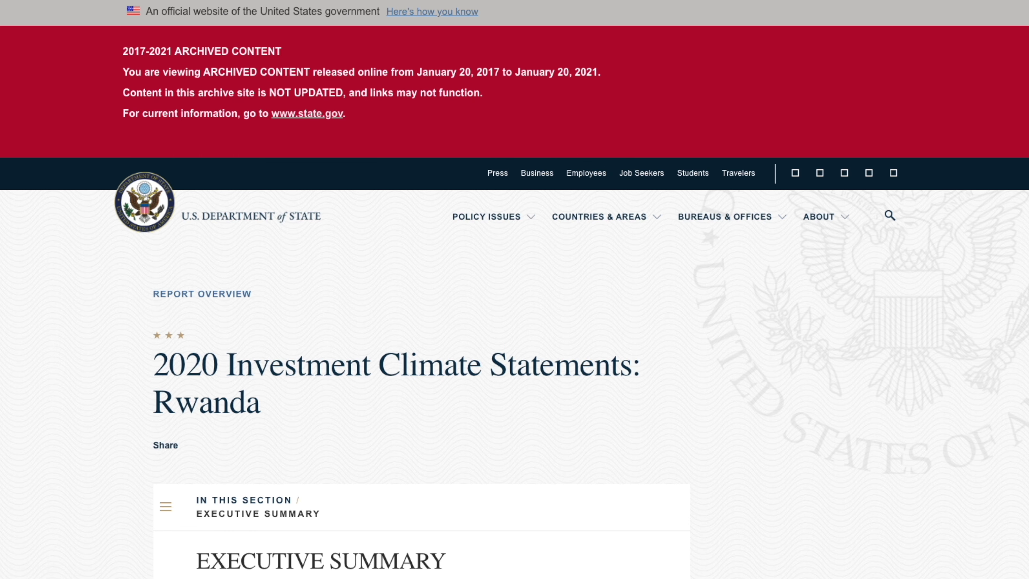
{"action": "key", "text": "ctrl+Tab"}
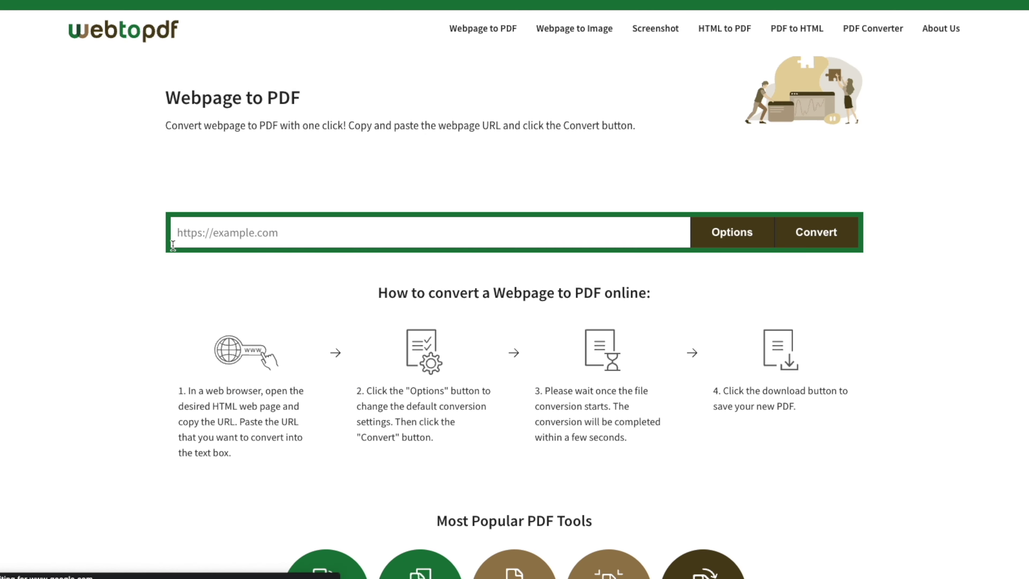
{"action": "left_click", "coordinate": [293, 230]}
{"action": "type", "text": "https://2017-2021.state.gov/reports/2020-investment-climate-statements/rwanda/"}
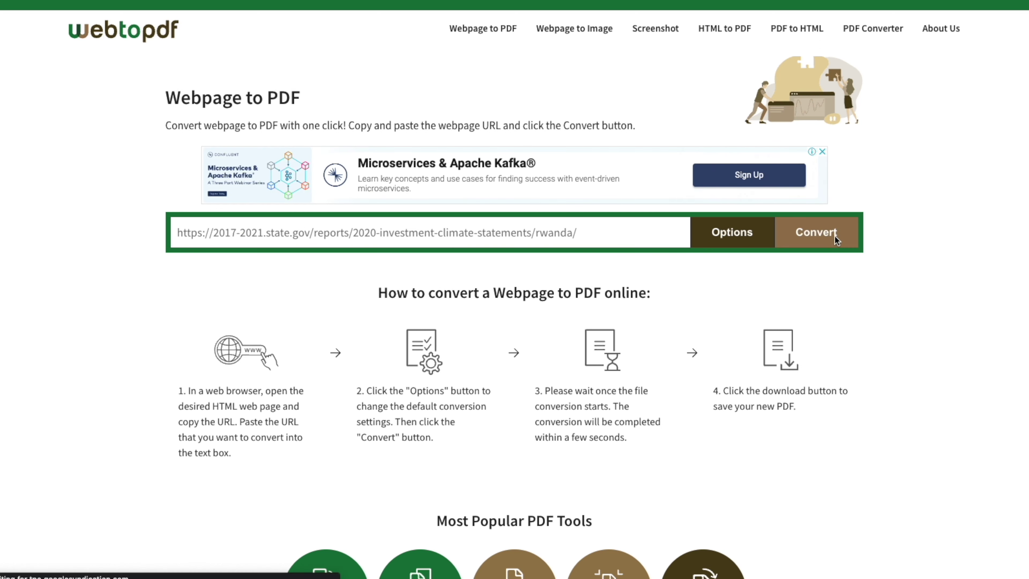
{"action": "left_click", "coordinate": [833, 234]}
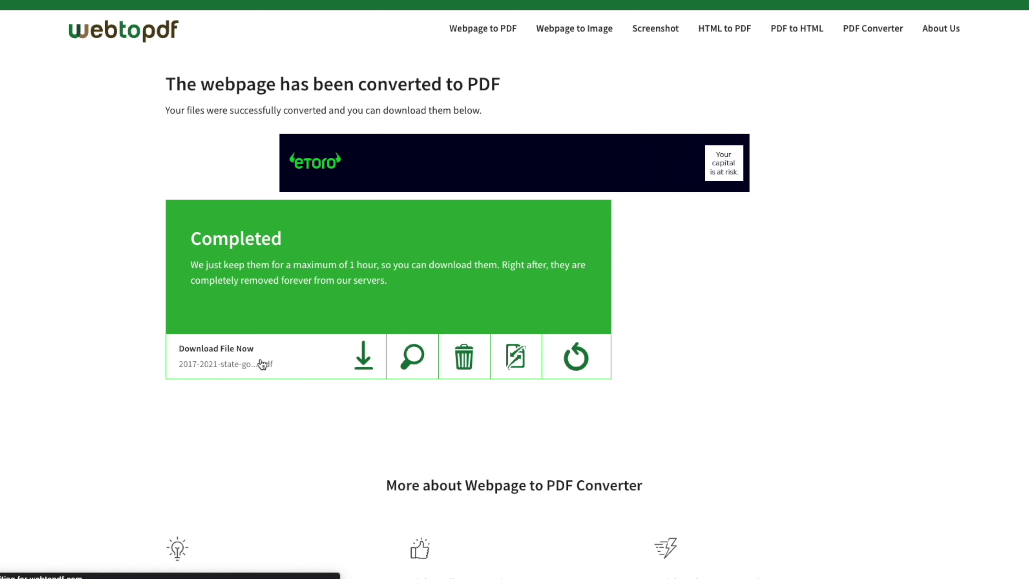
Download the converted Rwanda report PDF and look through its pages and thumbnails to the end.
{"action": "left_click", "coordinate": [362, 357]}
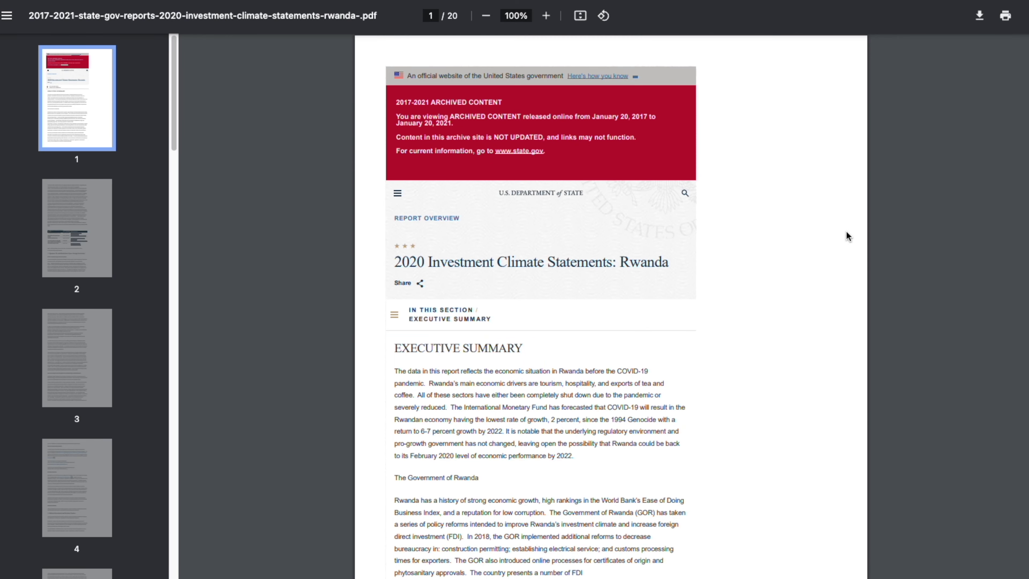
{"action": "scroll", "coordinate": [806, 276], "scroll_direction": "down", "scroll_amount": 15}
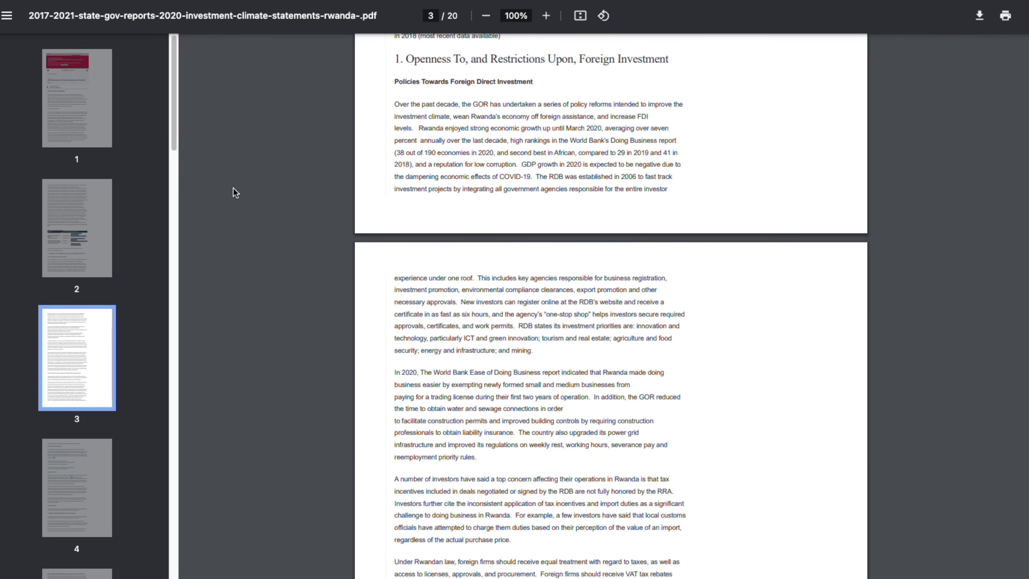
{"action": "left_click_drag", "start_coordinate": [173, 88], "coordinate": [174, 523]}
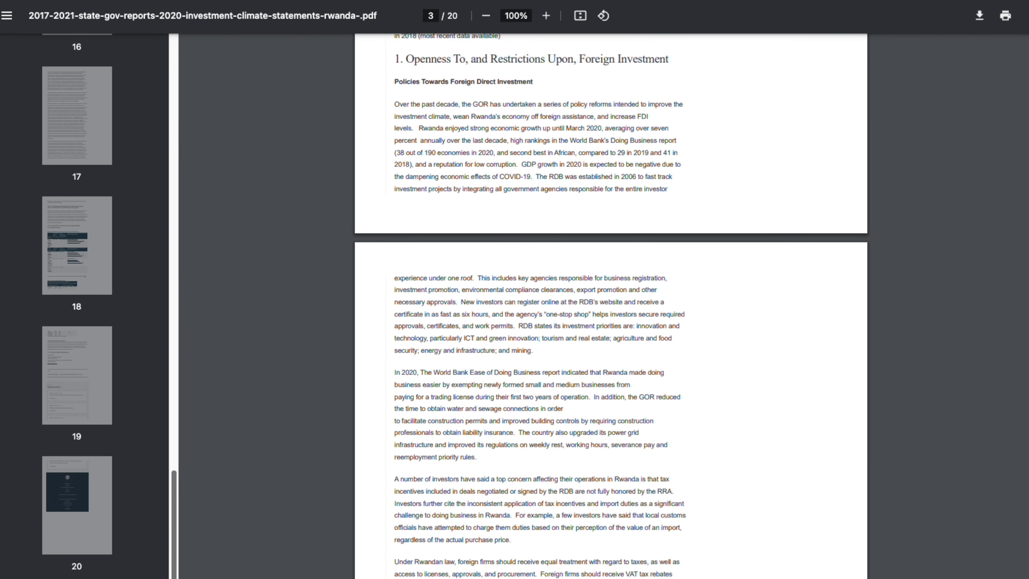
Look through the Rwanda report PDF from its closing pages back to the key metrics table and the foreign investment section.
{"action": "left_click", "coordinate": [81, 523]}
{"action": "left_click", "coordinate": [86, 417]}
{"action": "scroll", "coordinate": [99, 280], "scroll_direction": "up", "scroll_amount": 20}
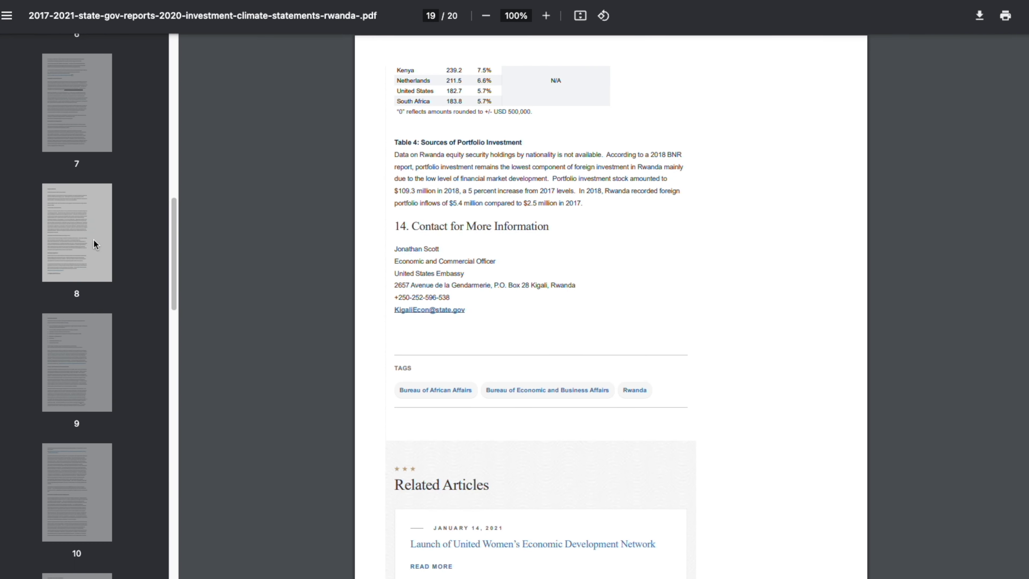
{"action": "left_click", "coordinate": [90, 215]}
{"action": "scroll", "coordinate": [91, 215], "scroll_direction": "up", "scroll_amount": 8}
{"action": "left_click_drag", "start_coordinate": [461, 135], "coordinate": [537, 181]}
{"action": "scroll", "coordinate": [375, 336], "scroll_direction": "up", "scroll_amount": 20}
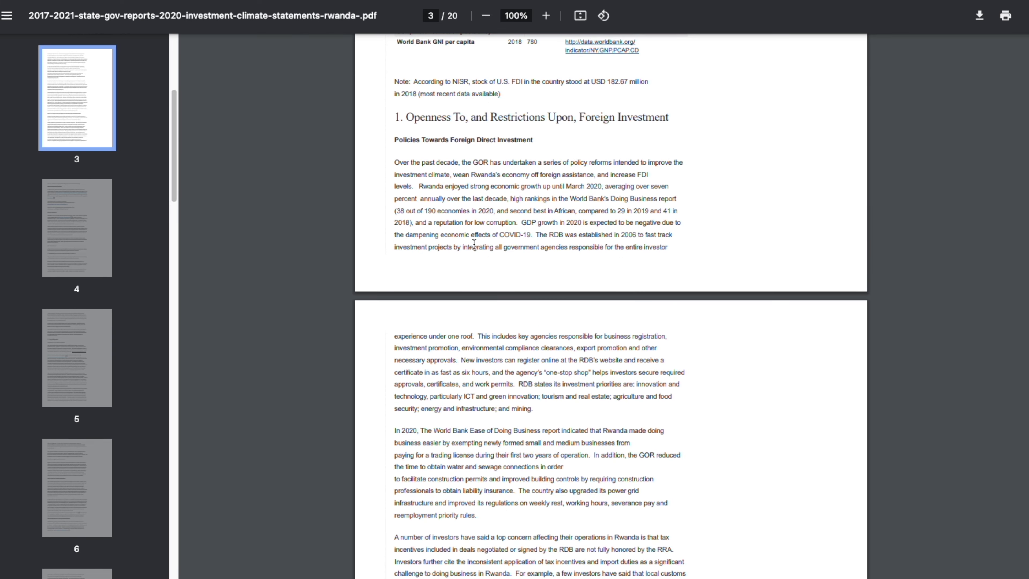
{"action": "left_click_drag", "start_coordinate": [446, 243], "coordinate": [797, 278]}
{"action": "scroll", "coordinate": [196, 169], "scroll_direction": "up", "scroll_amount": 15}
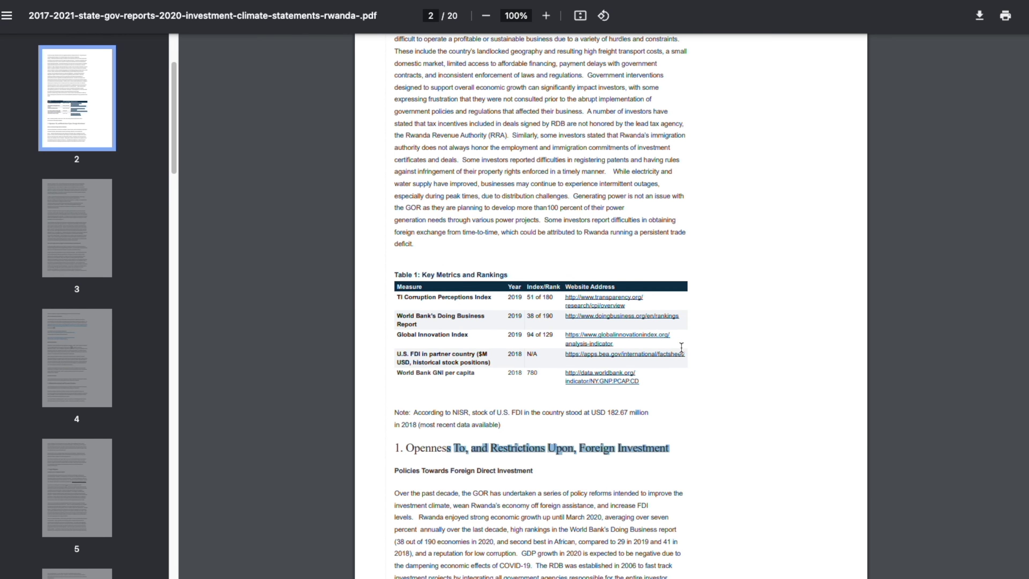
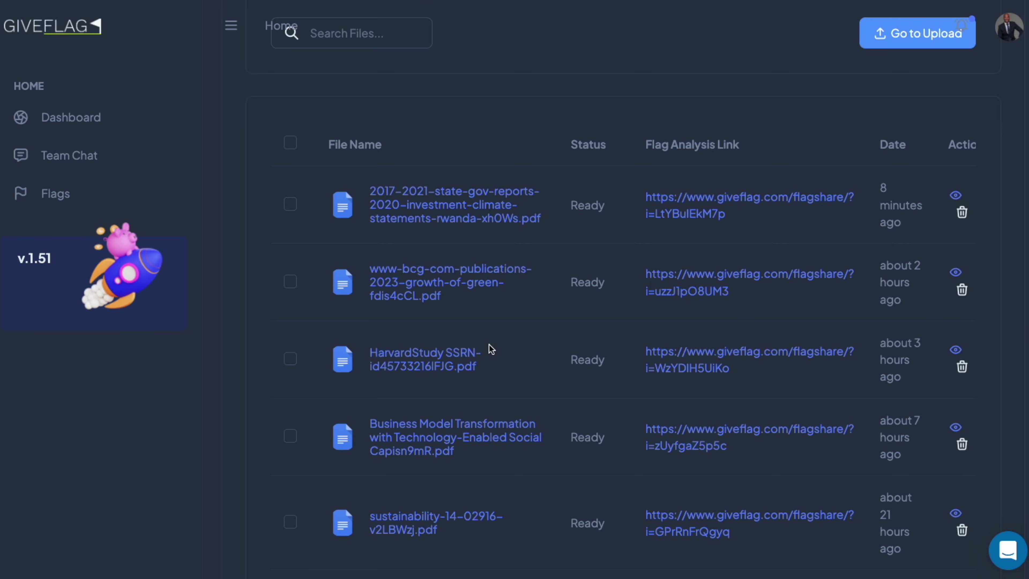
Switch to GiveFlag and look through the list of uploaded files for the Rwanda constitution.
{"action": "scroll", "coordinate": [493, 342], "scroll_direction": "down", "scroll_amount": 5}
{"action": "scroll", "coordinate": [493, 387], "scroll_direction": "down", "scroll_amount": 12}
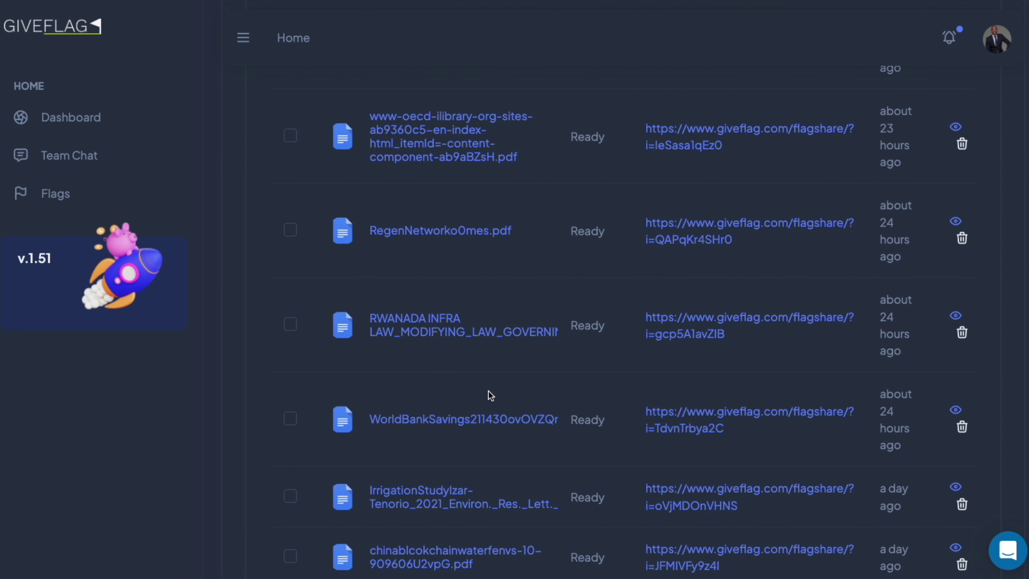
{"action": "scroll", "coordinate": [489, 365], "scroll_direction": "down", "scroll_amount": 5}
{"action": "scroll", "coordinate": [487, 374], "scroll_direction": "down", "scroll_amount": 1}
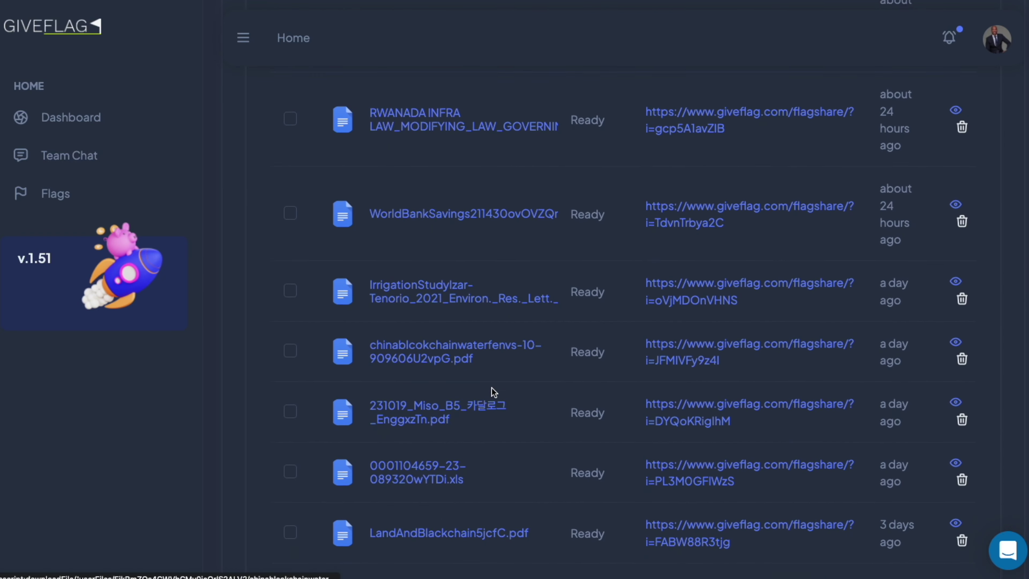
{"action": "key", "text": "ctrl+f"}
{"action": "type", "text": "c"}
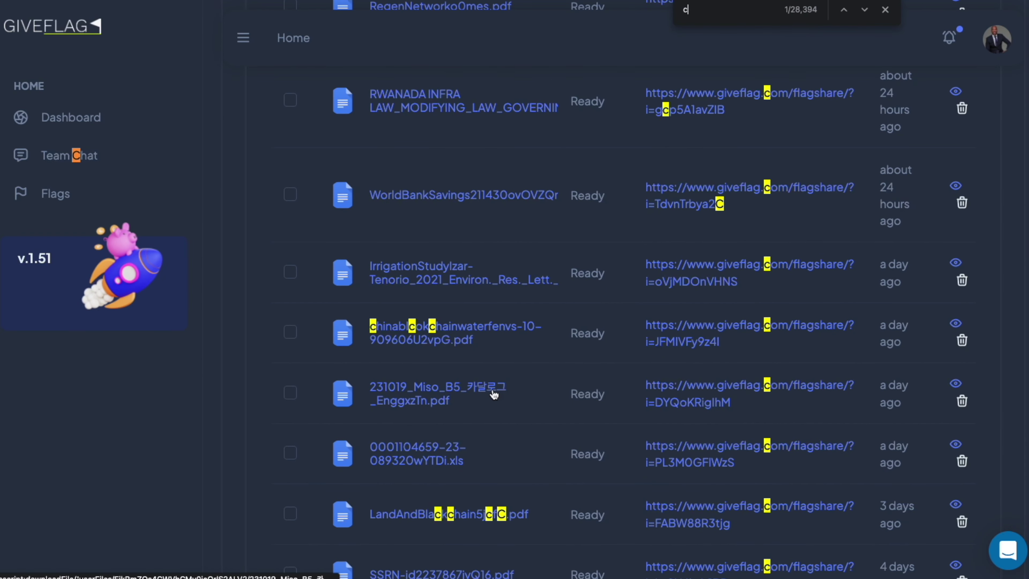
{"action": "scroll", "coordinate": [269, 229], "scroll_direction": "up", "scroll_amount": 10}
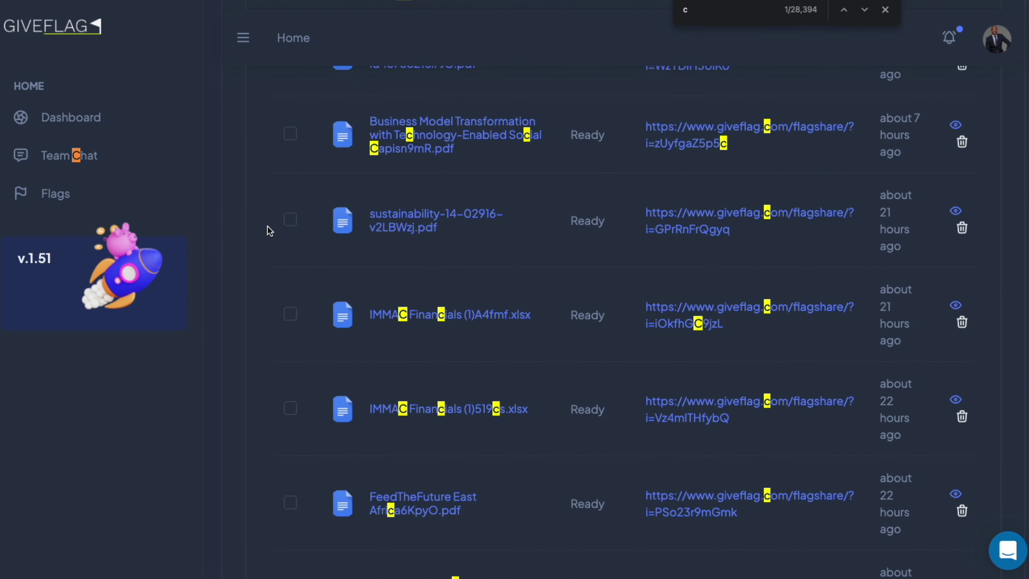
{"action": "left_click", "coordinate": [352, 351]}
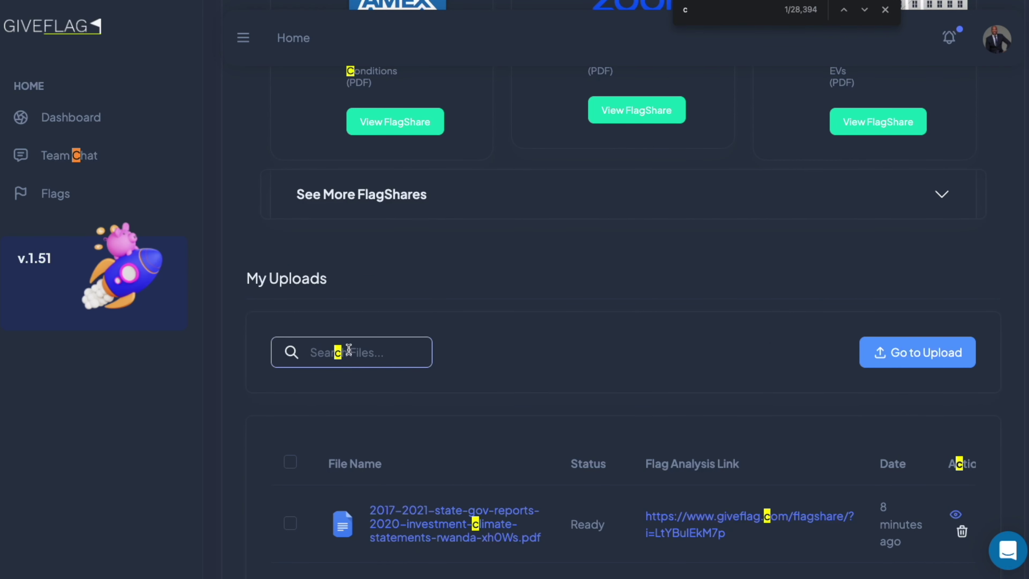
{"action": "left_click", "coordinate": [886, 10]}
Filter the uploaded files by "const" and select Rwanda_2015-enConstitution9cOfFSDHOjLiaGr.pdf for the team discussion.
{"action": "left_click", "coordinate": [336, 364]}
{"action": "type", "text": "constr"}
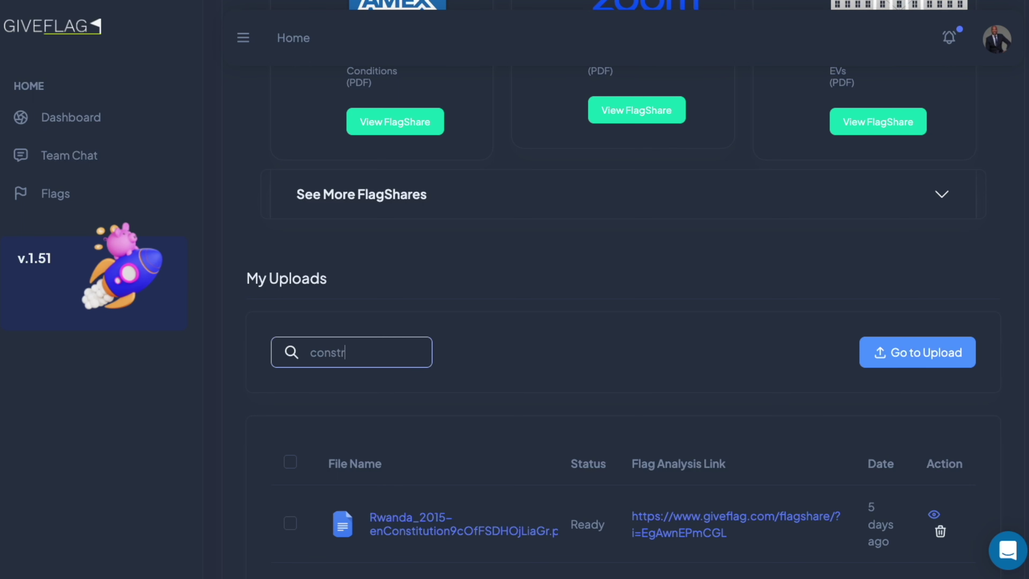
{"action": "key", "text": "BackSpace"}
{"action": "scroll", "coordinate": [320, 483], "scroll_direction": "down", "scroll_amount": 5}
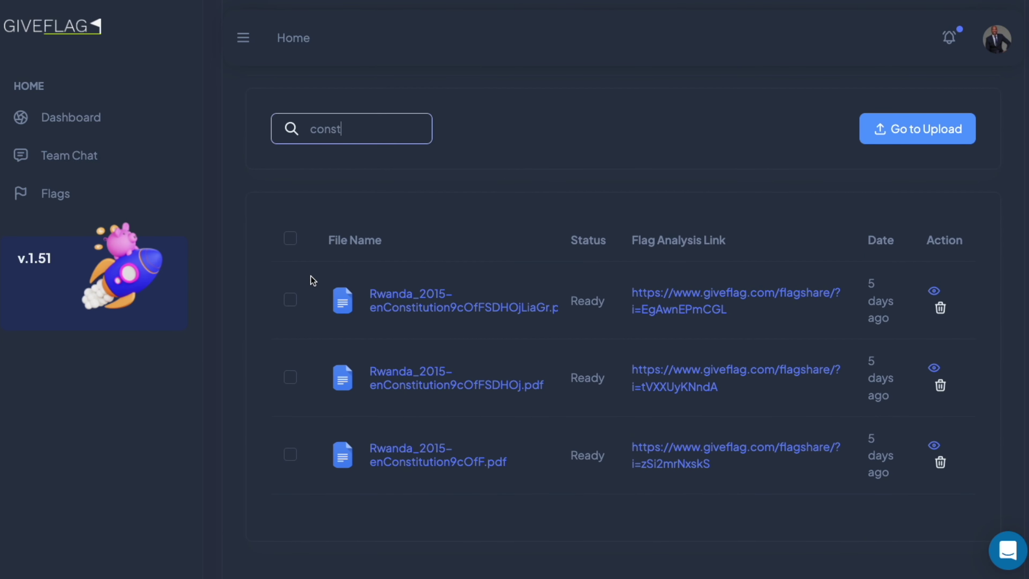
{"action": "left_click", "coordinate": [290, 300]}
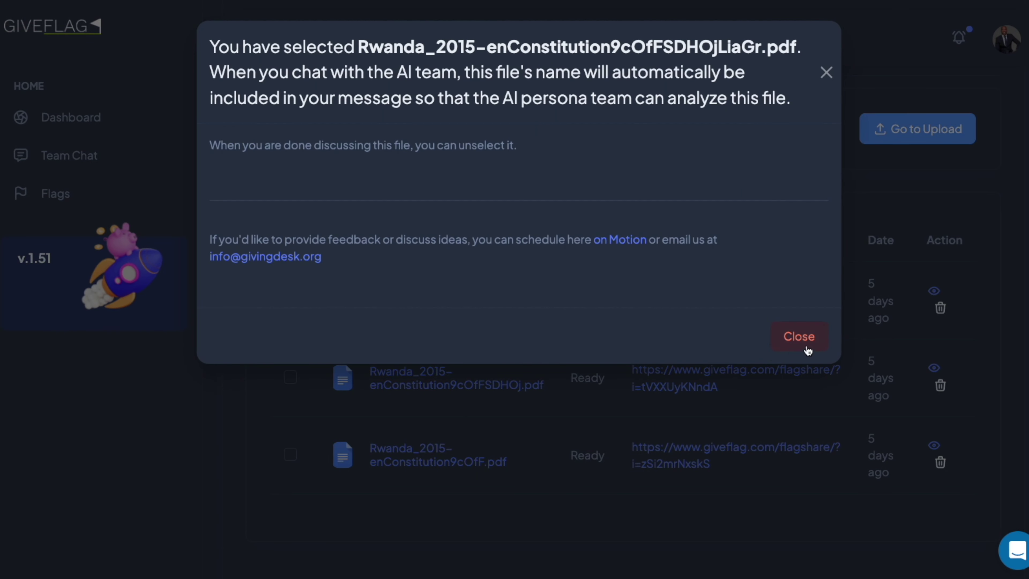
{"action": "left_click", "coordinate": [805, 345]}
Ask the AI team "What does this document say about land rights, specifically for foreign firms... and locals?" and dismiss the file notice.
{"action": "scroll", "coordinate": [729, 309], "scroll_direction": "up", "scroll_amount": 10}
{"action": "scroll", "coordinate": [727, 309], "scroll_direction": "up", "scroll_amount": 15}
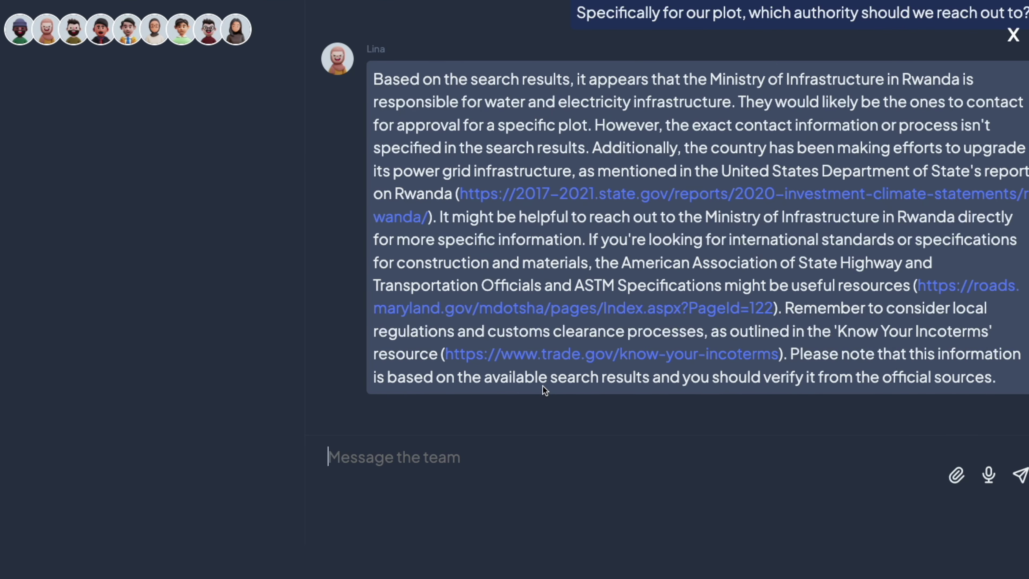
{"action": "type", "text": "What does t"}
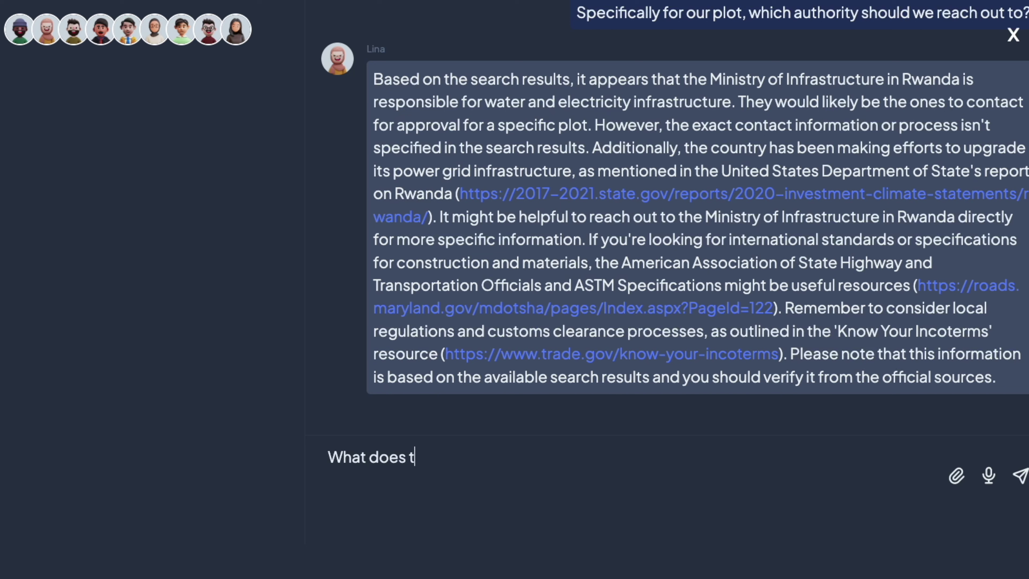
{"action": "type", "text": "his document say "}
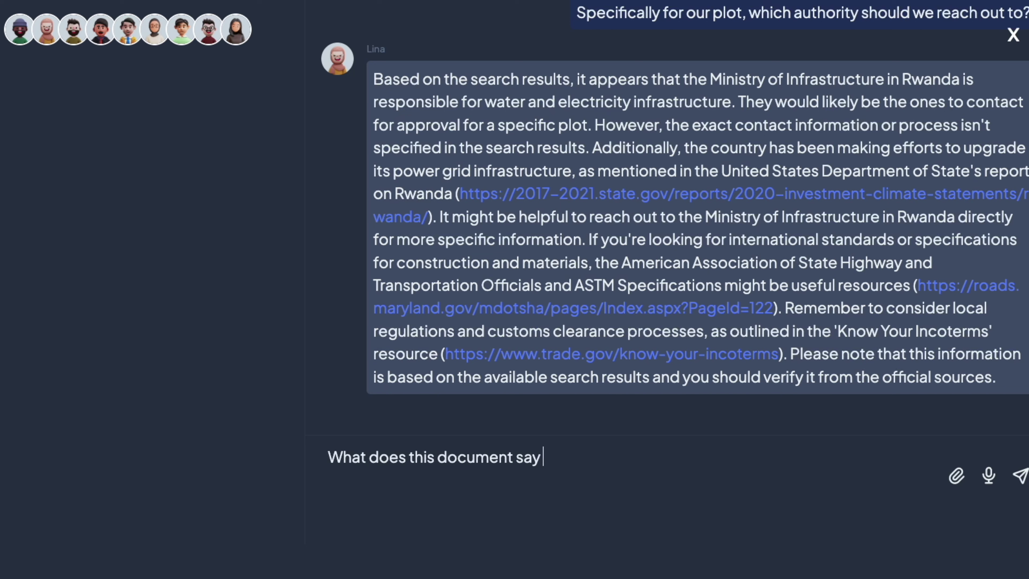
{"action": "type", "text": "about land rights"}
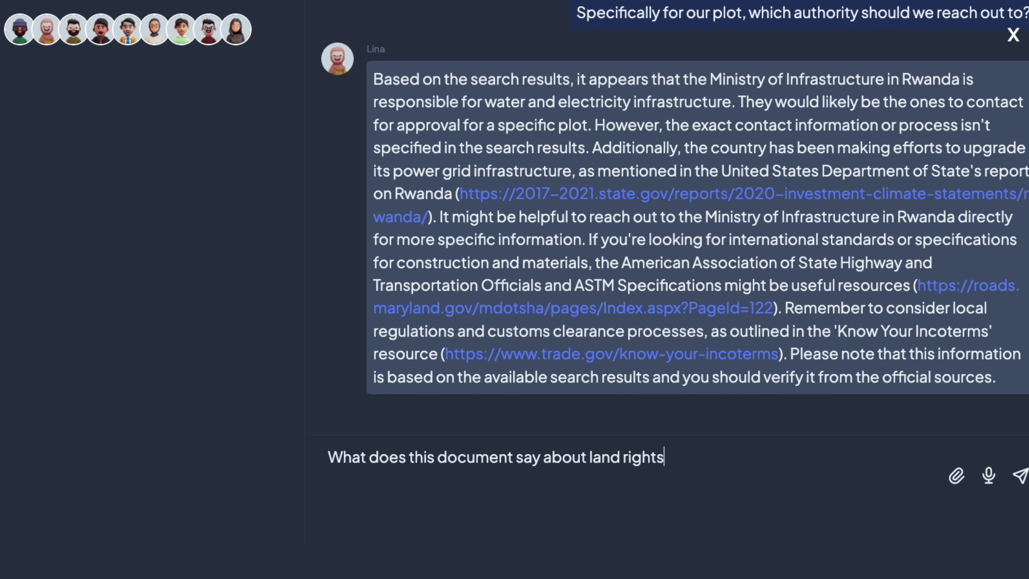
{"action": "type", "text": ", specifcily"}
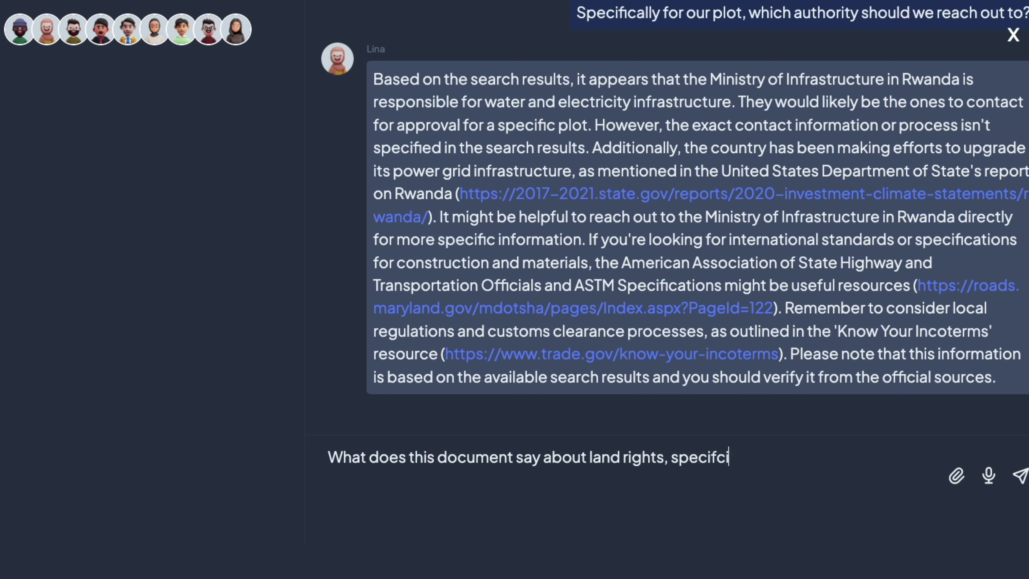
{"action": "key", "text": "BackSpace"}
{"action": "key", "text": "BackSpace"}
{"action": "key", "text": "BackSpace"}
{"action": "type", "text": "ally"}
{"action": "right_click", "coordinate": [714, 450]}
{"action": "key", "text": "Return"}
{"action": "type", "text": "for foreign f"}
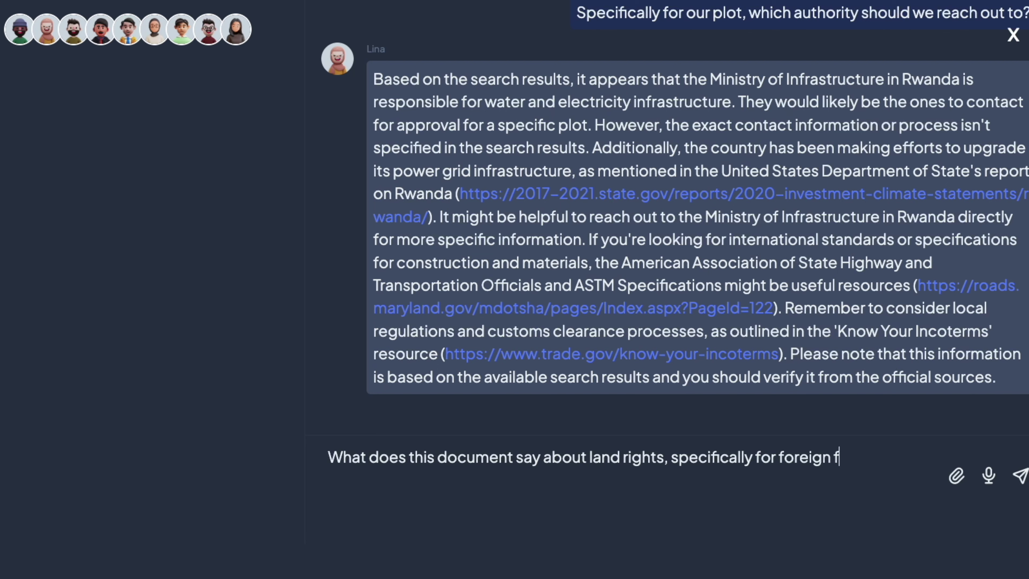
{"action": "type", "text": "irms... and locals?"}
{"action": "key", "text": "Return"}
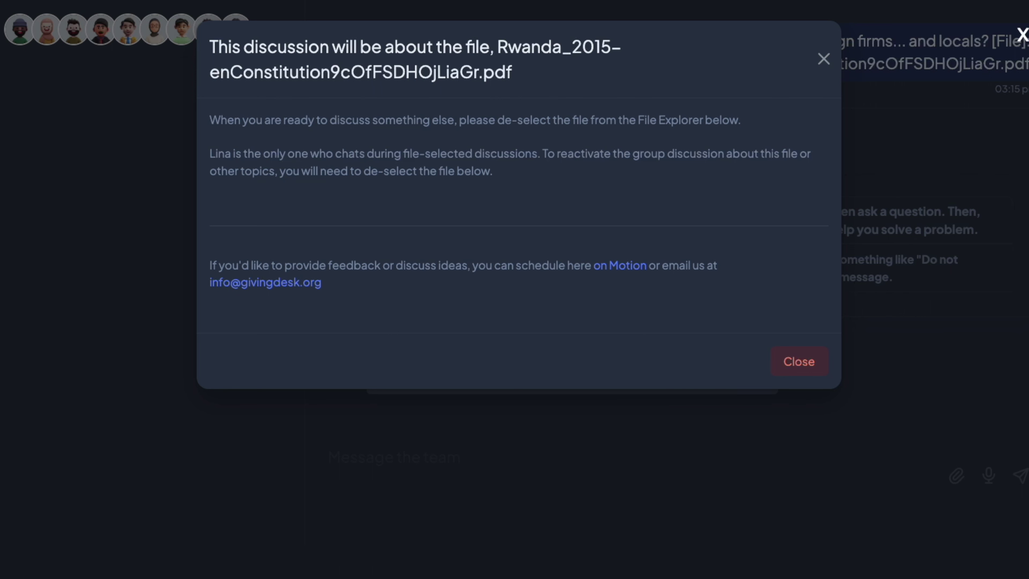
{"action": "left_click", "coordinate": [795, 375]}
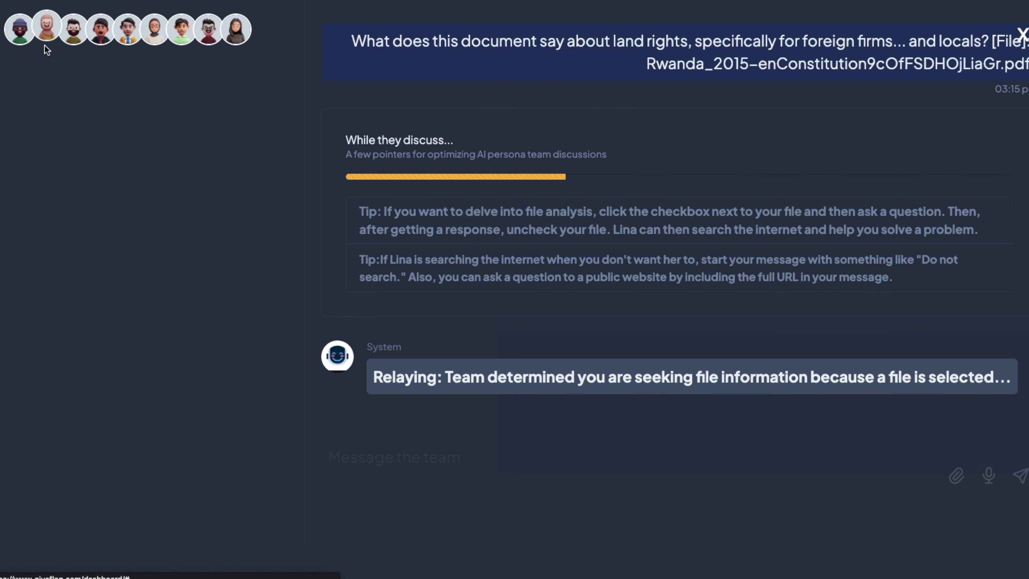
View the analyst persona's profile and read the land rights reply, highlighting the passages on foreign firms, locals and property rights.
{"action": "left_click", "coordinate": [43, 36]}
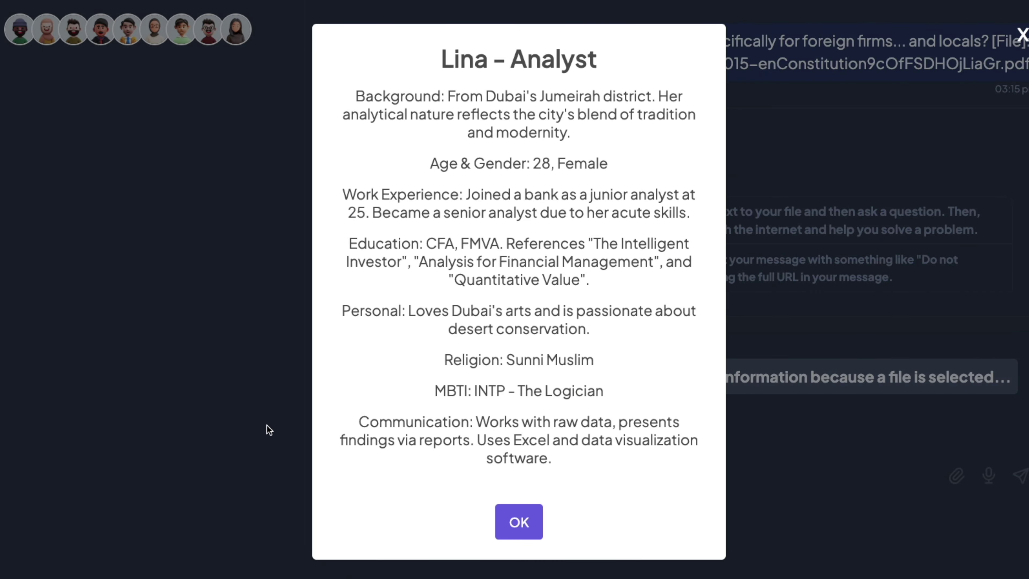
{"action": "left_click", "coordinate": [850, 386]}
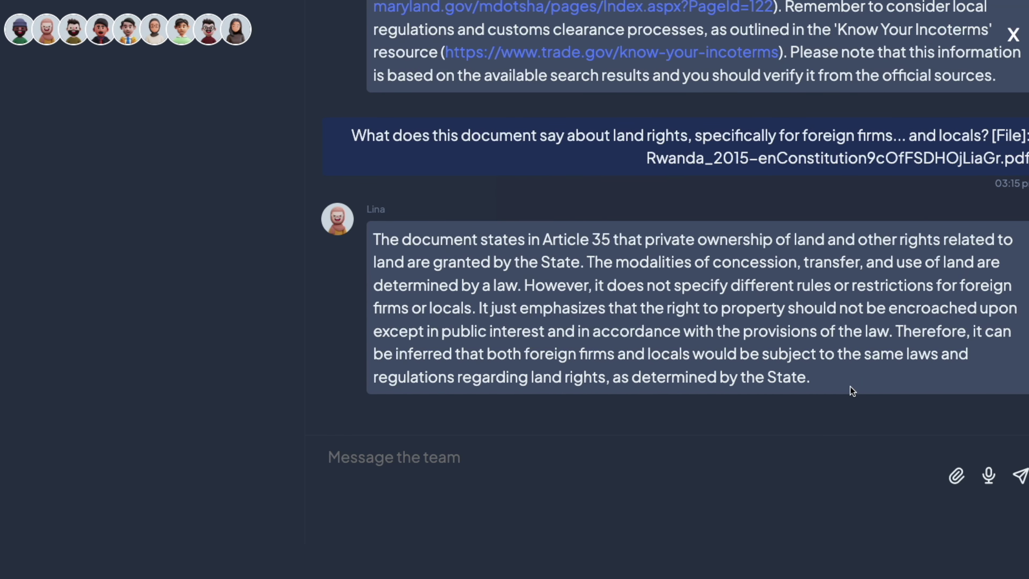
{"action": "left_click_drag", "start_coordinate": [648, 239], "coordinate": [912, 248]}
{"action": "left_click", "coordinate": [918, 282]}
{"action": "left_click_drag", "start_coordinate": [662, 264], "coordinate": [527, 308]}
{"action": "left_click", "coordinate": [617, 309]}
{"action": "left_click_drag", "start_coordinate": [655, 278], "coordinate": [513, 315]}
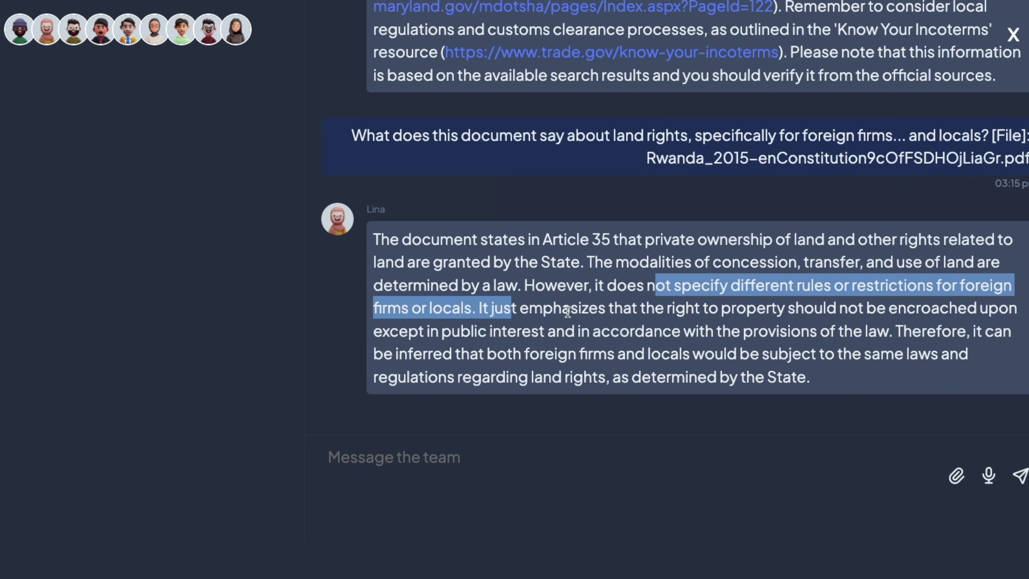
{"action": "left_click", "coordinate": [658, 316]}
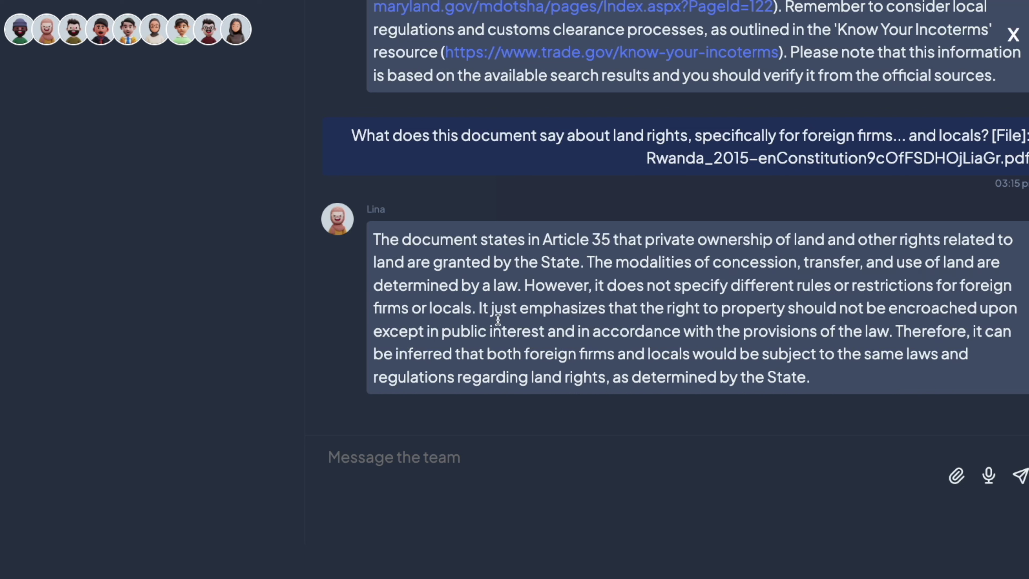
{"action": "left_click_drag", "start_coordinate": [491, 309], "coordinate": [873, 369]}
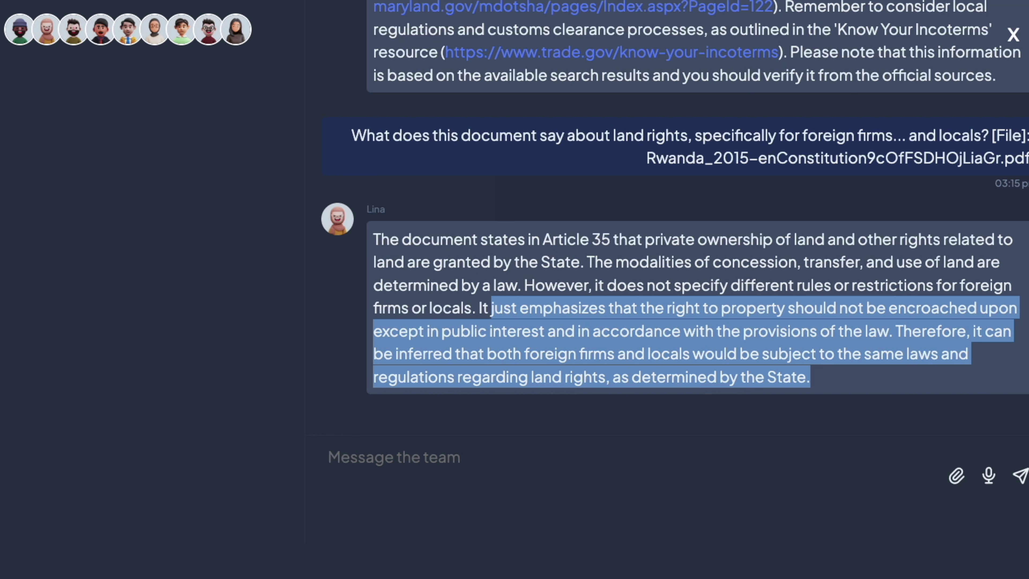
Close the team chat and clear the file name filter on the uploads list.
{"action": "left_click", "coordinate": [1014, 35]}
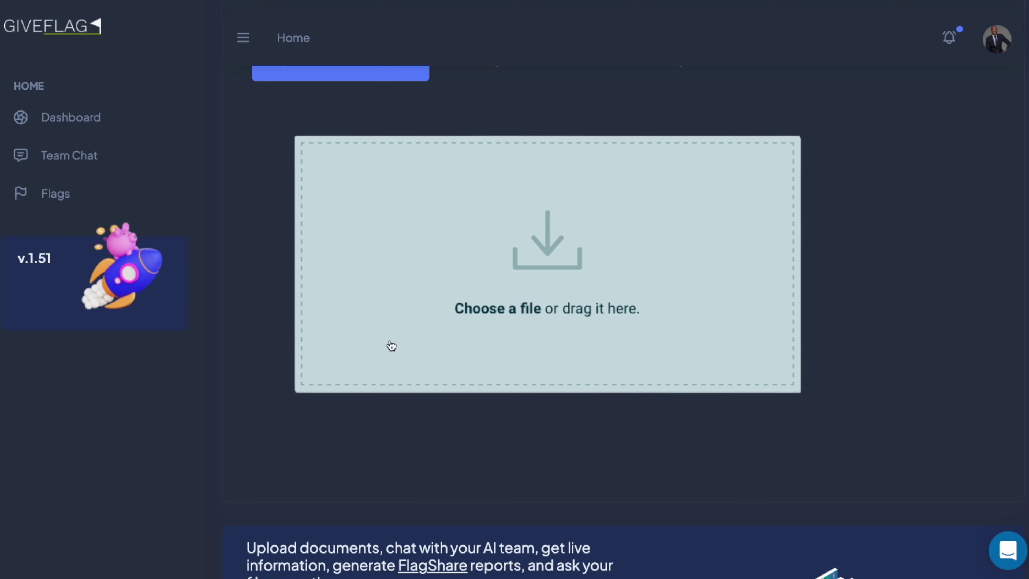
{"action": "scroll", "coordinate": [390, 345], "scroll_direction": "up", "scroll_amount": 5}
{"action": "scroll", "coordinate": [492, 363], "scroll_direction": "up", "scroll_amount": 7}
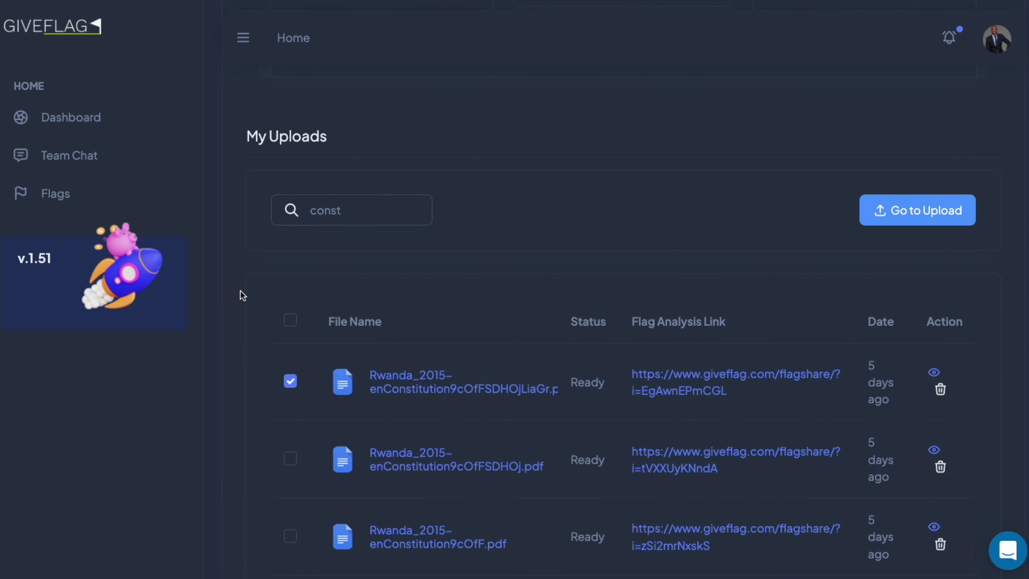
{"action": "left_click_drag", "start_coordinate": [351, 211], "coordinate": [302, 204]}
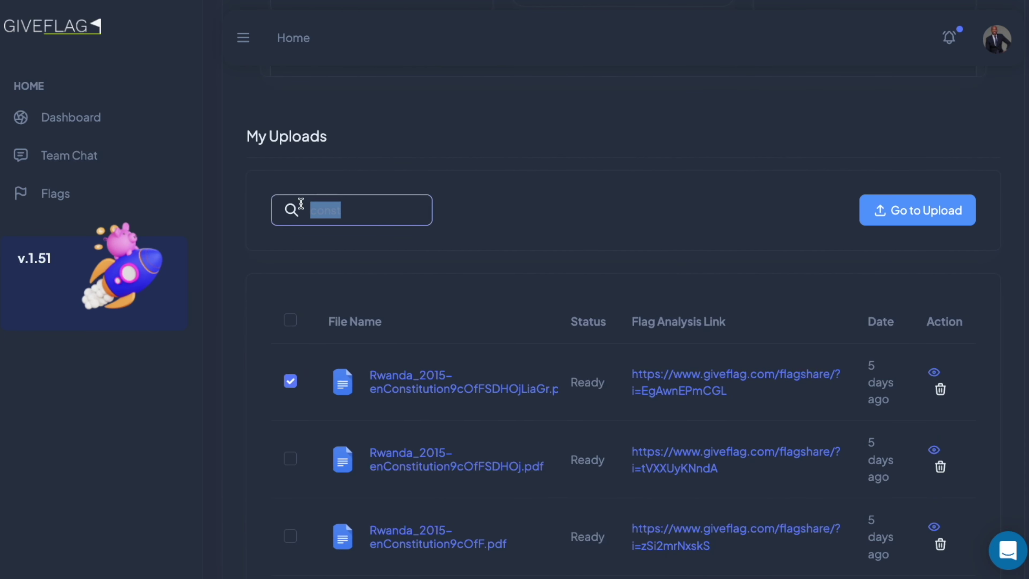
{"action": "key", "text": "BackSpace"}
Look through the full list of uploaded files, from the business model and financial files down to the older documents.
{"action": "scroll", "coordinate": [542, 348], "scroll_direction": "down", "scroll_amount": 10}
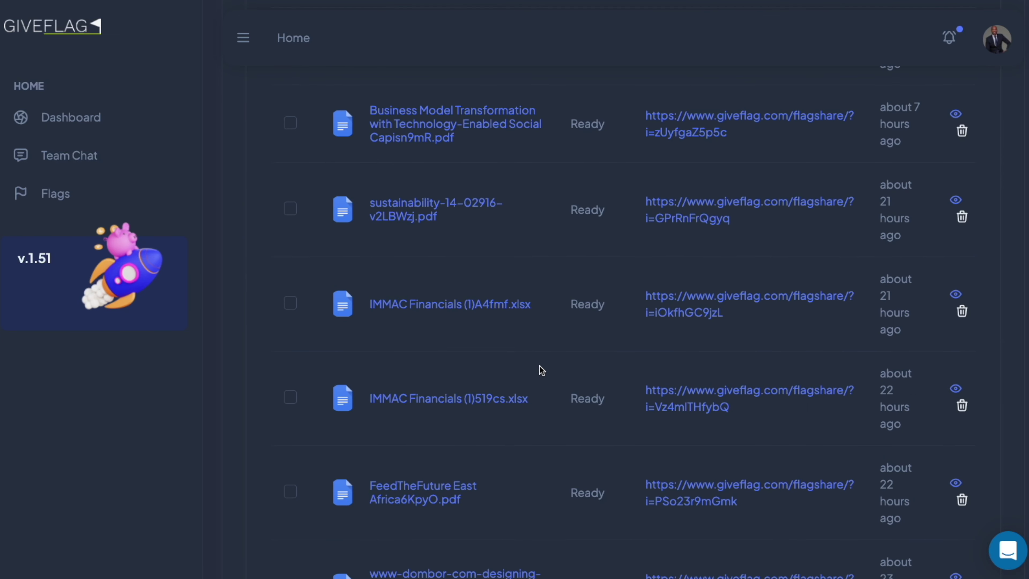
{"action": "scroll", "coordinate": [542, 369], "scroll_direction": "down", "scroll_amount": 7}
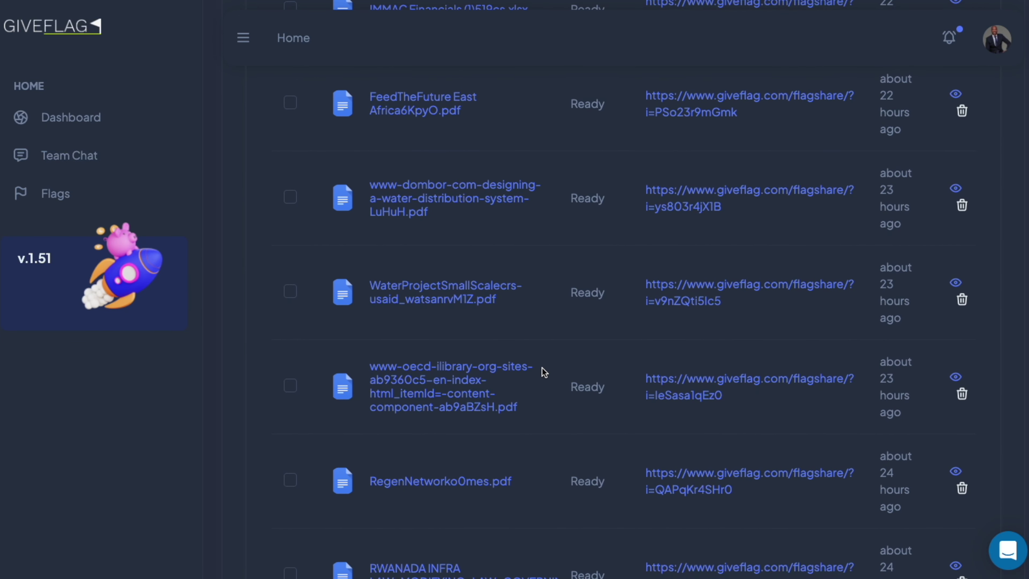
{"action": "scroll", "coordinate": [544, 372], "scroll_direction": "down", "scroll_amount": 8}
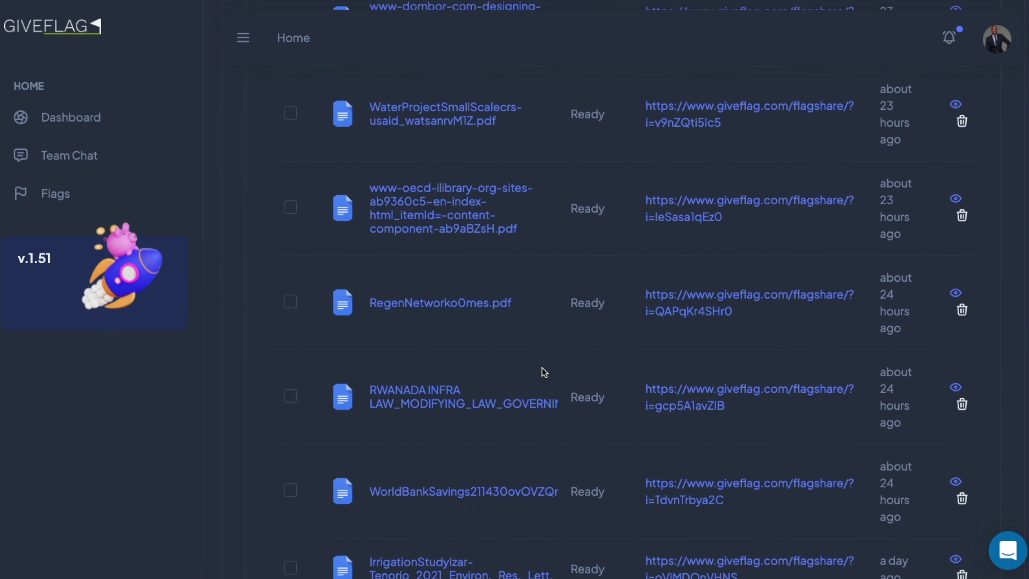
{"action": "scroll", "coordinate": [544, 373], "scroll_direction": "down", "scroll_amount": 1}
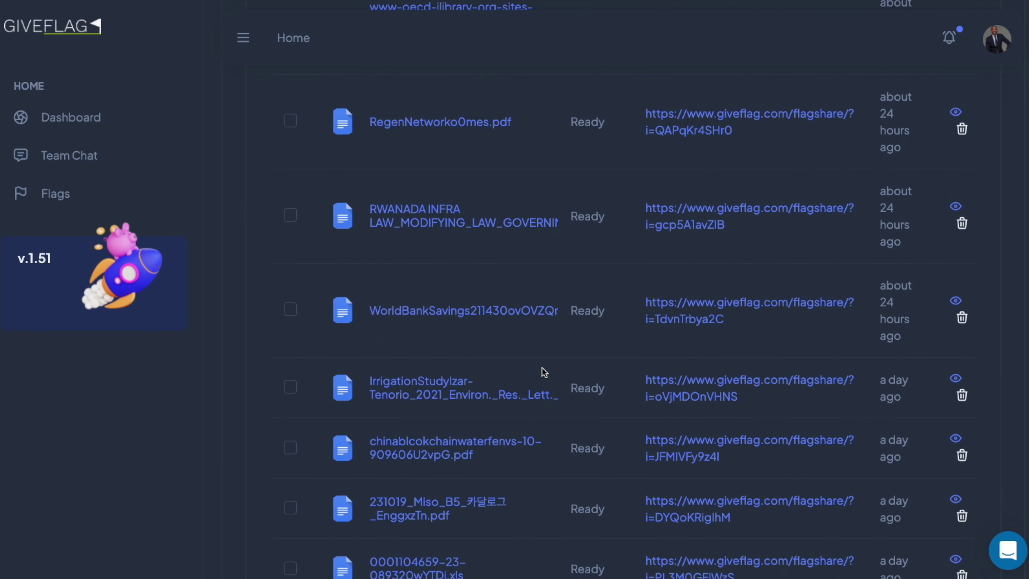
{"action": "scroll", "coordinate": [544, 373], "scroll_direction": "down", "scroll_amount": 4}
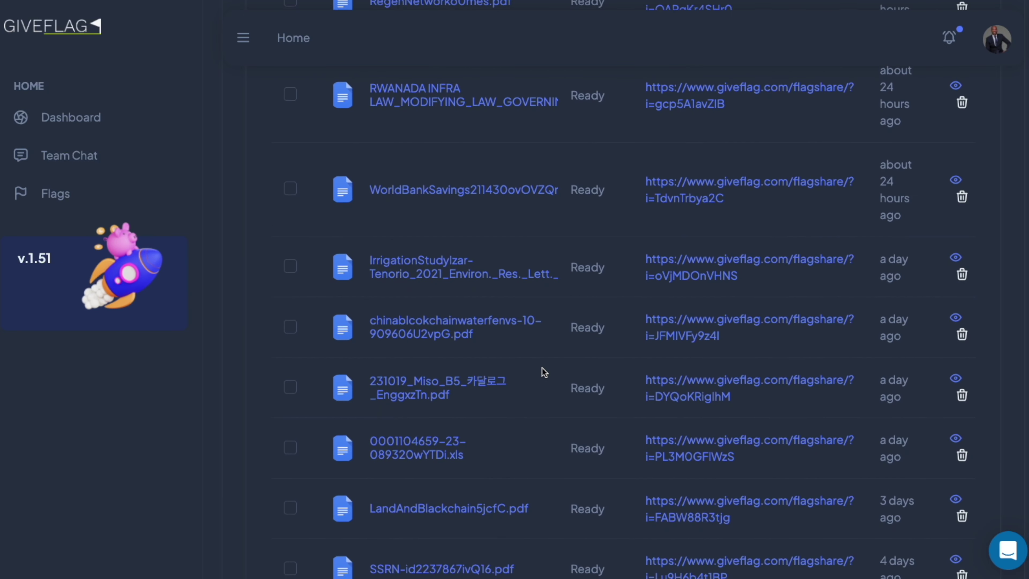
{"action": "scroll", "coordinate": [544, 373], "scroll_direction": "down", "scroll_amount": 1}
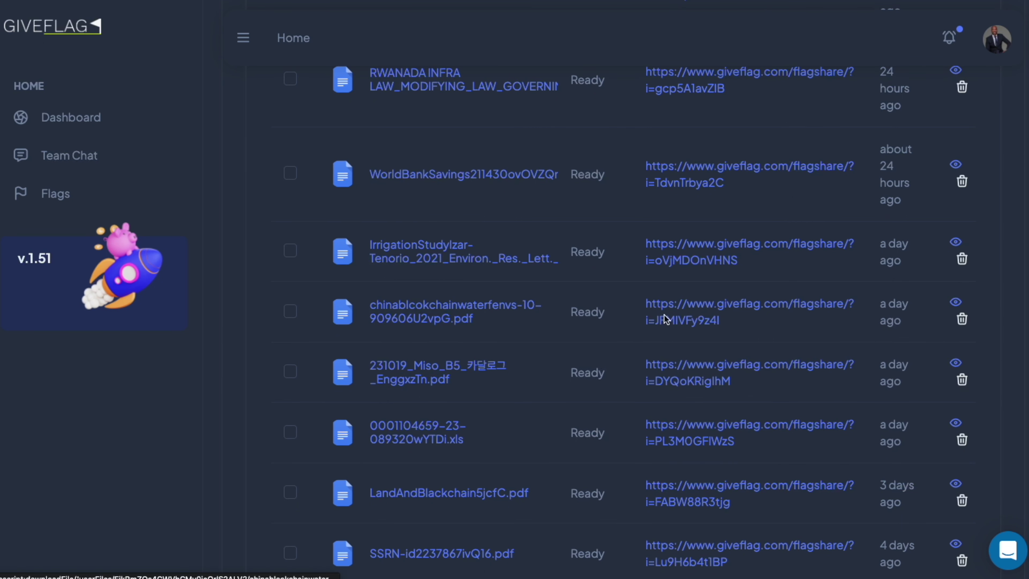
{"action": "scroll", "coordinate": [576, 370], "scroll_direction": "down", "scroll_amount": 4}
{"action": "scroll", "coordinate": [575, 369], "scroll_direction": "up", "scroll_amount": 2}
{"action": "scroll", "coordinate": [575, 375], "scroll_direction": "down", "scroll_amount": 9}
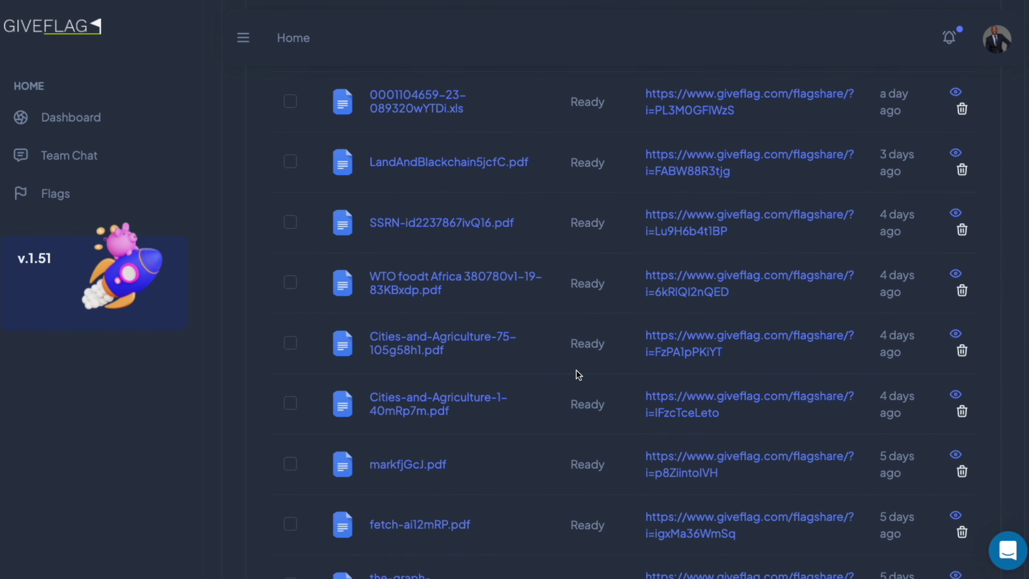
Open the flag analysis of the Cities-and-Agriculture-75 PDF and read its red and yellow flags, highlighting the red flag titles.
{"action": "left_click", "coordinate": [719, 341]}
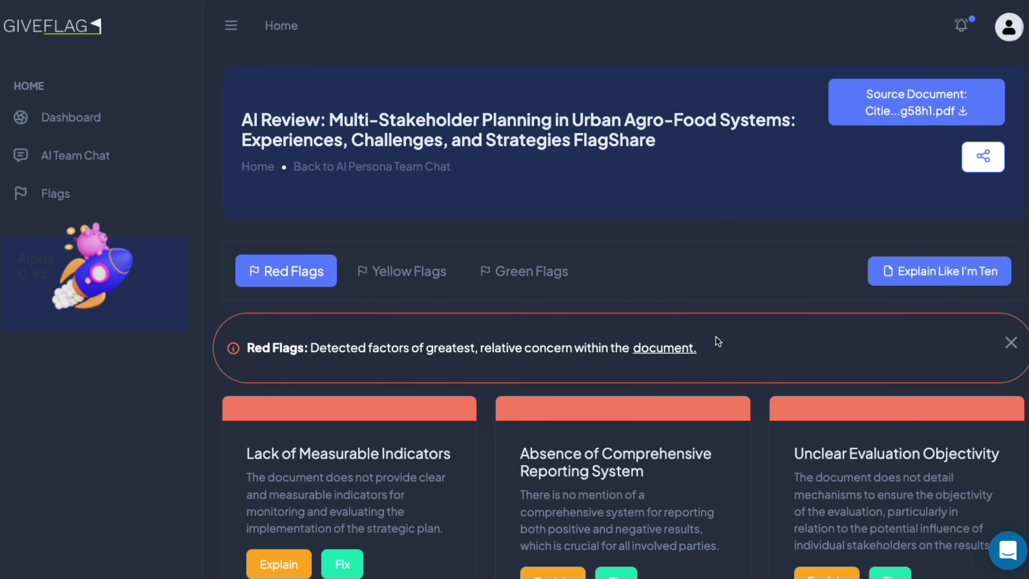
{"action": "scroll", "coordinate": [716, 336], "scroll_direction": "down", "scroll_amount": 4}
{"action": "left_click_drag", "start_coordinate": [273, 290], "coordinate": [598, 313]}
{"action": "left_click", "coordinate": [598, 312]}
{"action": "left_click_drag", "start_coordinate": [515, 282], "coordinate": [745, 299]}
{"action": "left_click", "coordinate": [745, 298]}
{"action": "left_click_drag", "start_coordinate": [804, 276], "coordinate": [1000, 275]}
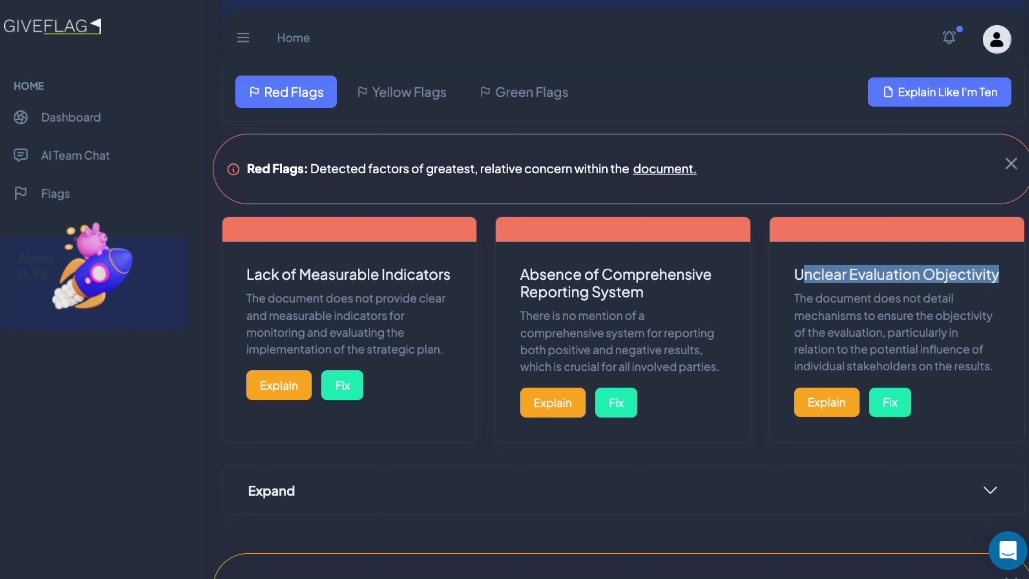
{"action": "scroll", "coordinate": [997, 324], "scroll_direction": "down", "scroll_amount": 7}
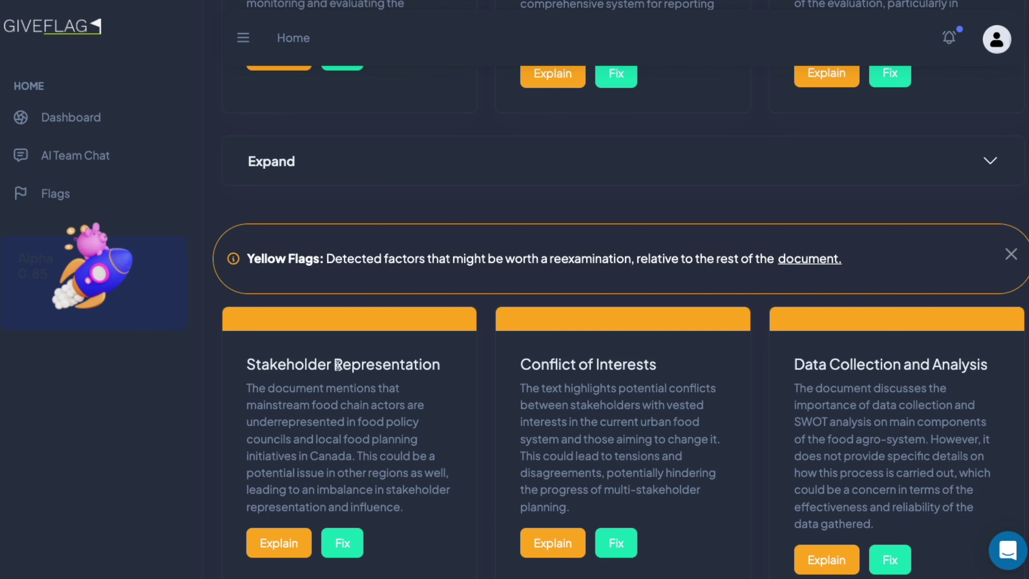
{"action": "scroll", "coordinate": [339, 349], "scroll_direction": "down", "scroll_amount": 2}
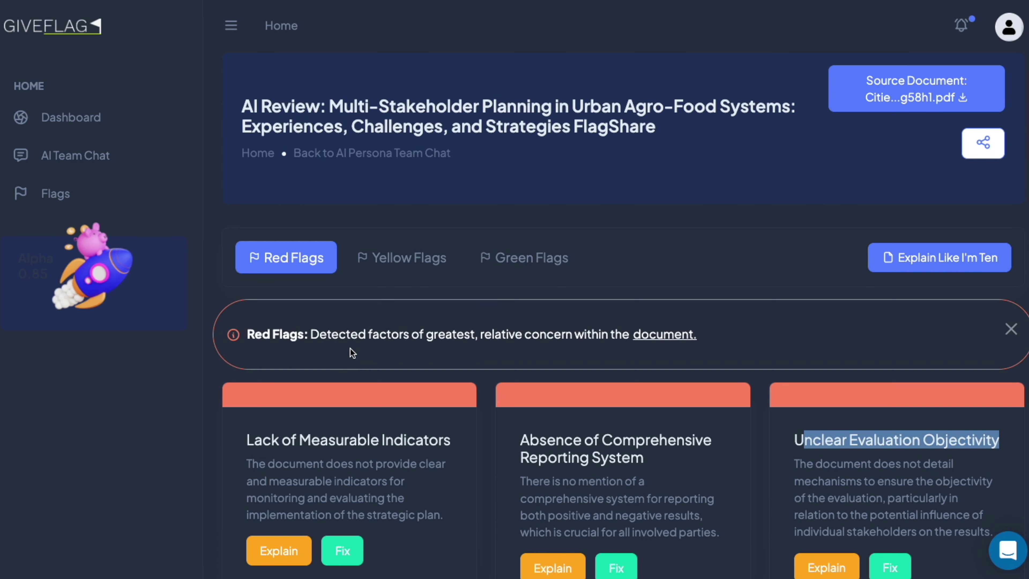
{"action": "scroll", "coordinate": [278, 90], "scroll_direction": "down", "scroll_amount": 2}
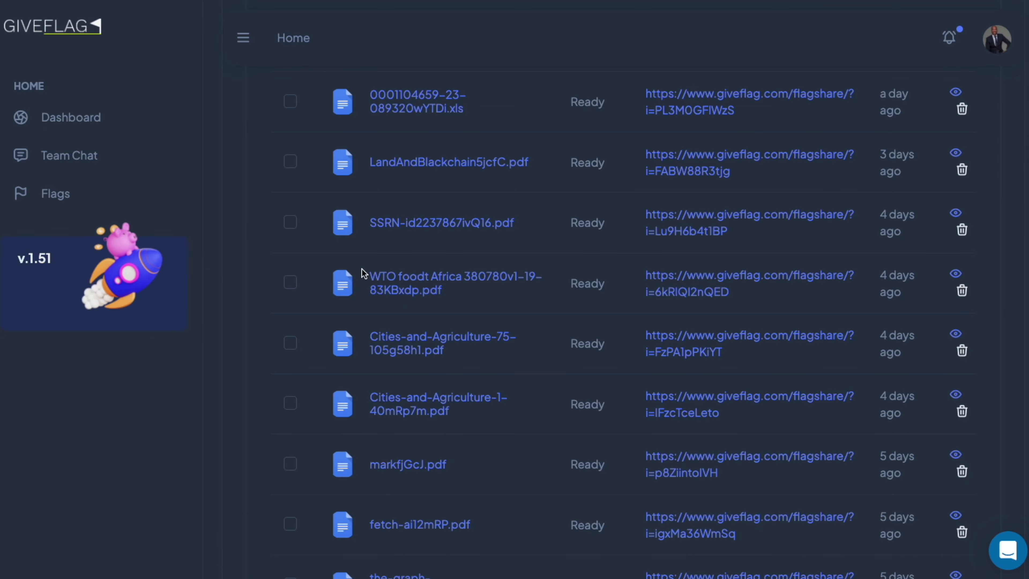
Search the Customer & Vendor List Generator for leads on "Nyamata infrastructure regulation professionals".
{"action": "scroll", "coordinate": [364, 273], "scroll_direction": "up", "scroll_amount": 20}
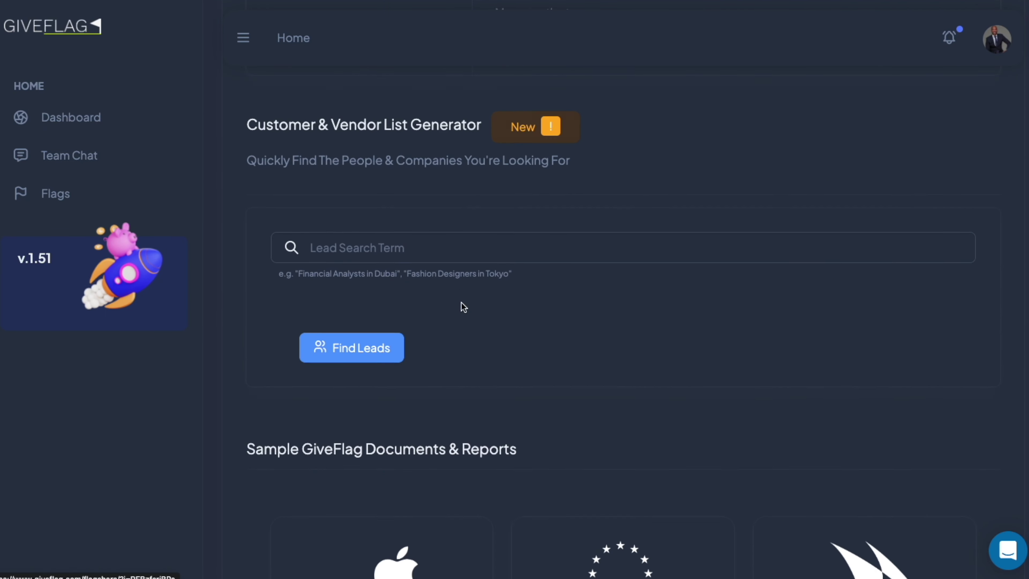
{"action": "scroll", "coordinate": [463, 307], "scroll_direction": "up", "scroll_amount": 3}
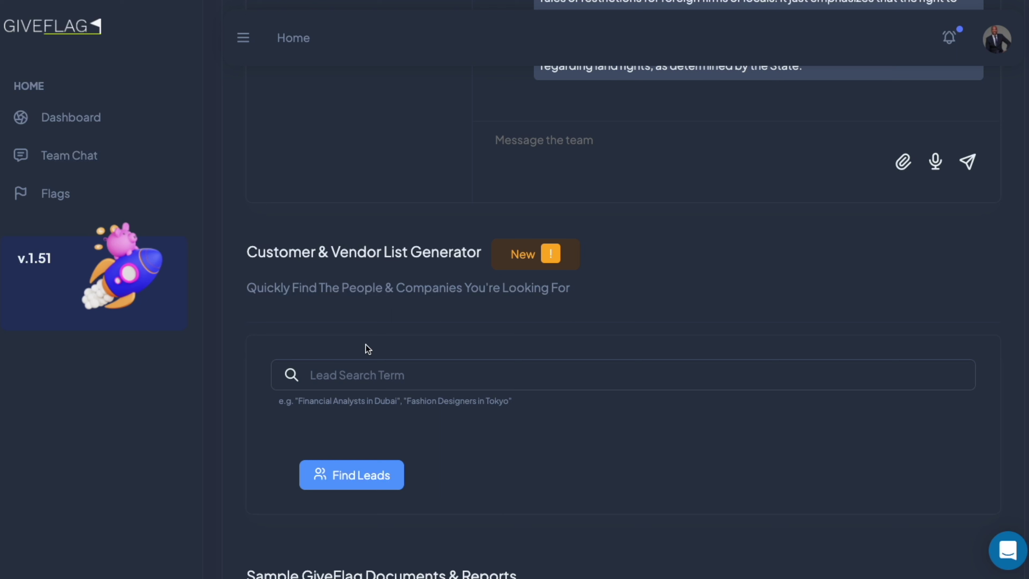
{"action": "left_click", "coordinate": [366, 374]}
{"action": "type", "text": "Nyamata infrastruture regulation profes"}
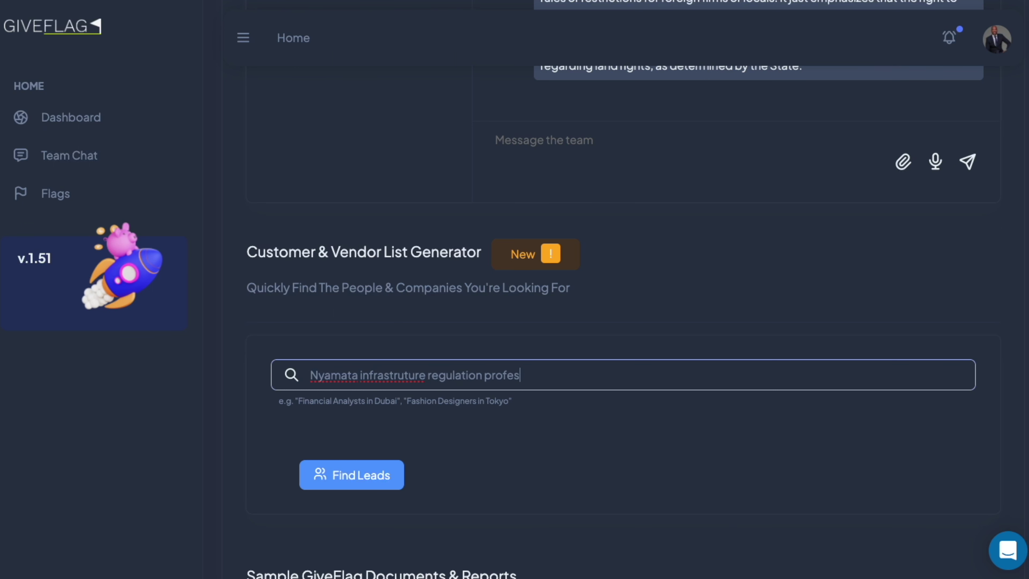
{"action": "right_click", "coordinate": [398, 376]}
{"action": "left_click", "coordinate": [430, 381]}
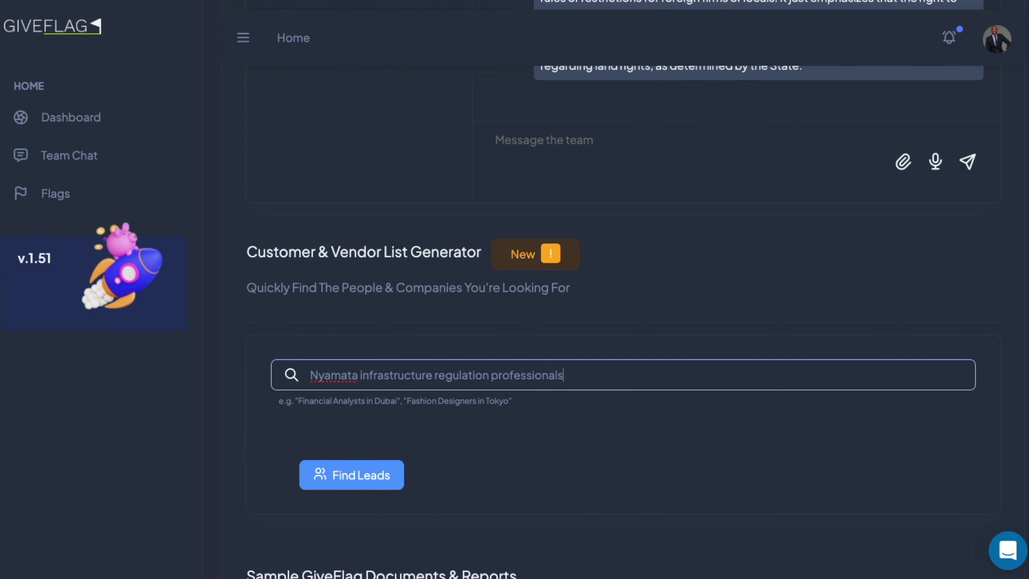
{"action": "left_click", "coordinate": [282, 273]}
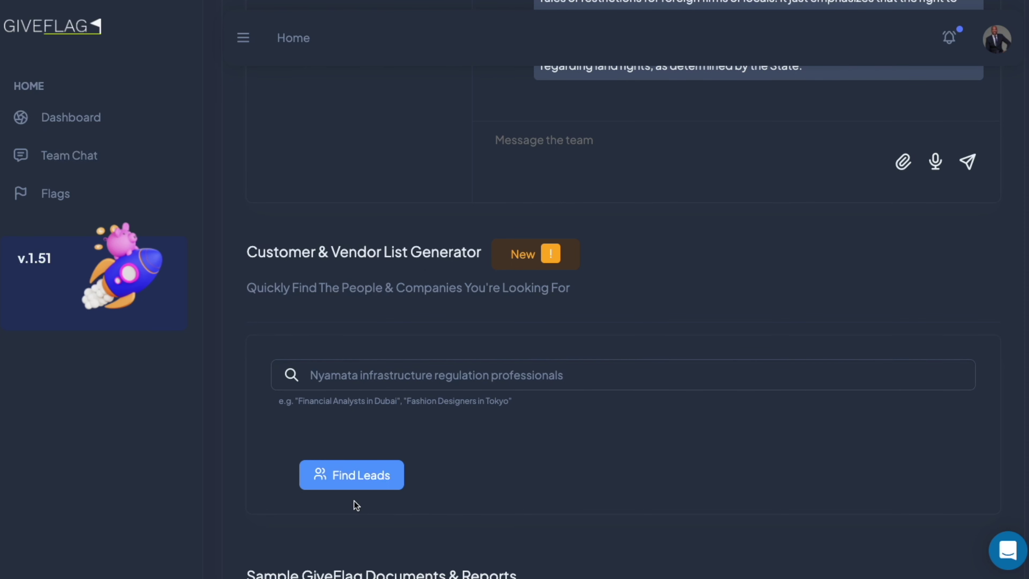
{"action": "left_click", "coordinate": [355, 480]}
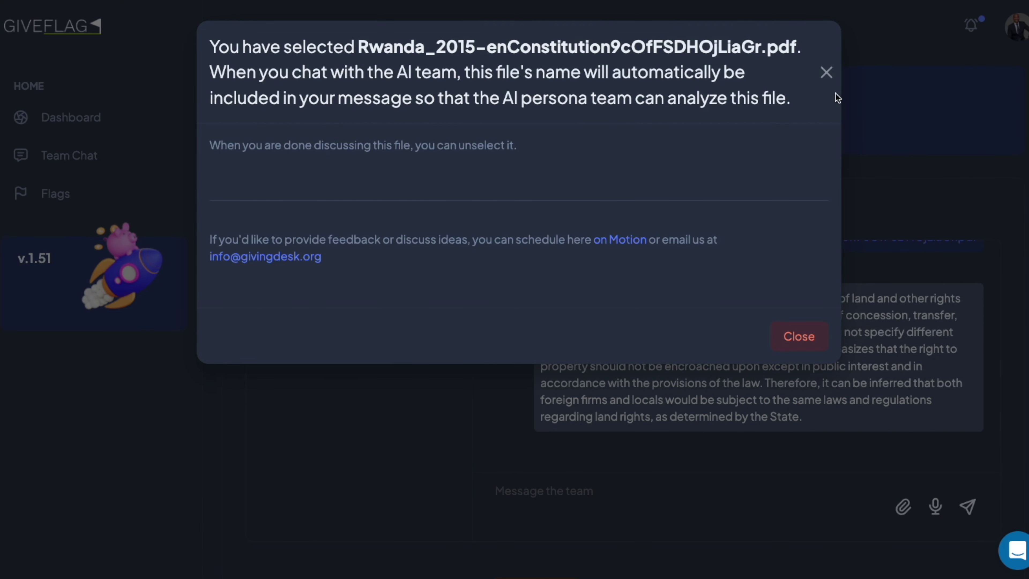
Dismiss the selected-file notice and look through the uploads list, from the newest reports down to the irrigation and blockchain studies.
{"action": "left_click", "coordinate": [826, 73]}
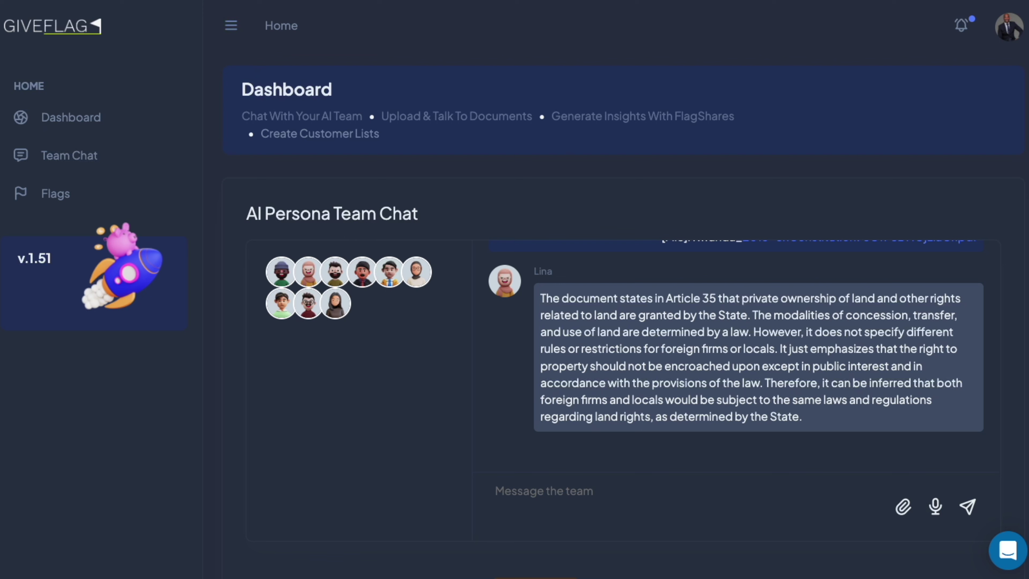
{"action": "scroll", "coordinate": [912, 384], "scroll_direction": "down", "scroll_amount": 2}
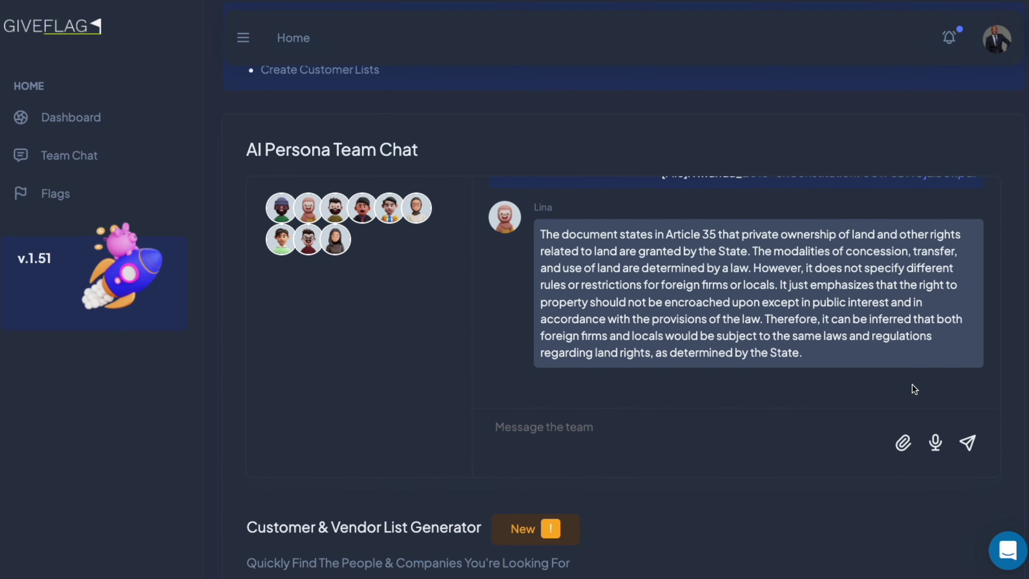
{"action": "scroll", "coordinate": [487, 427], "scroll_direction": "down", "scroll_amount": 15}
{"action": "scroll", "coordinate": [488, 463], "scroll_direction": "down", "scroll_amount": 10}
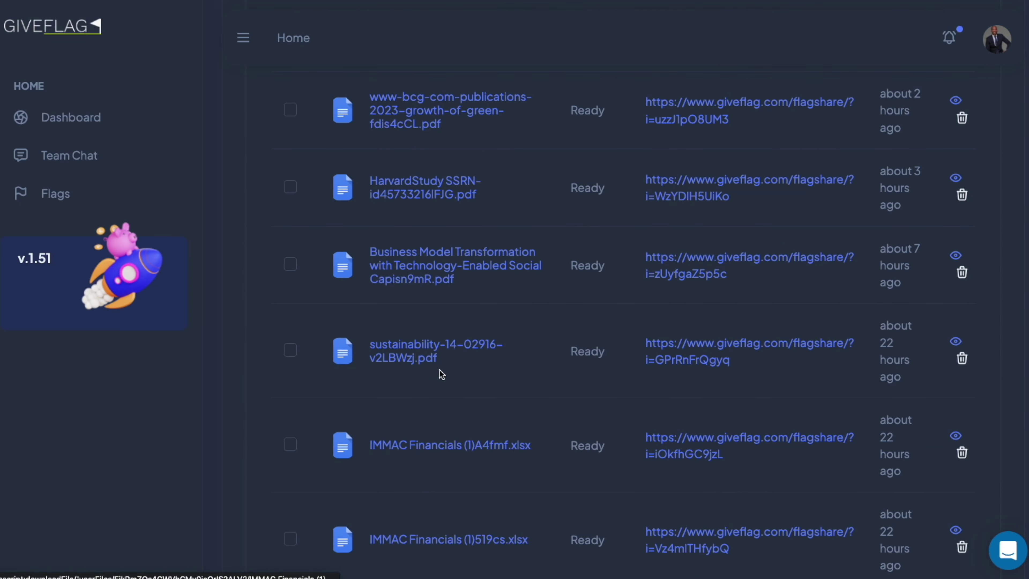
{"action": "scroll", "coordinate": [581, 451], "scroll_direction": "down", "scroll_amount": 15}
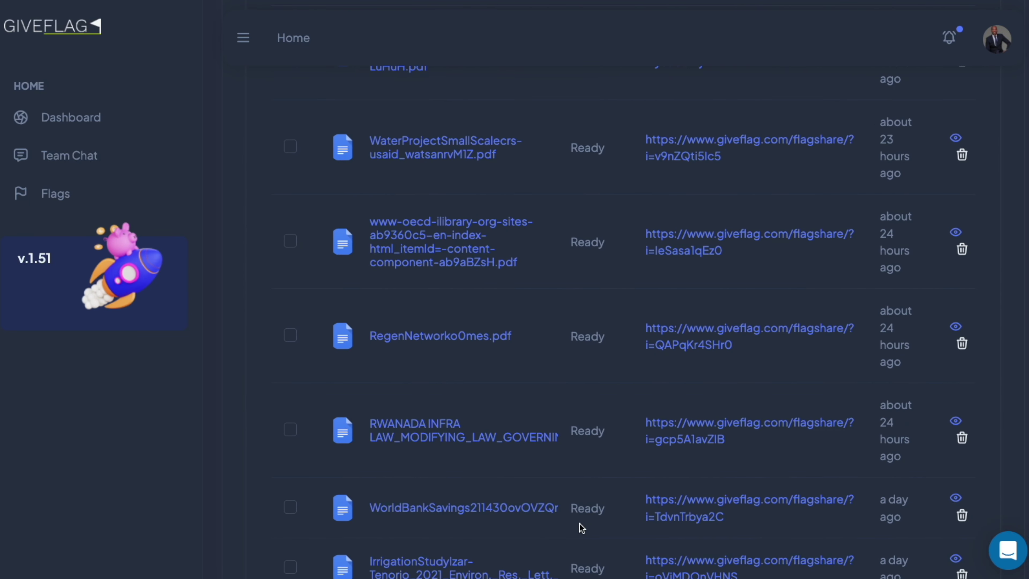
{"action": "scroll", "coordinate": [580, 524], "scroll_direction": "up", "scroll_amount": 7}
{"action": "scroll", "coordinate": [412, 236], "scroll_direction": "up", "scroll_amount": 8}
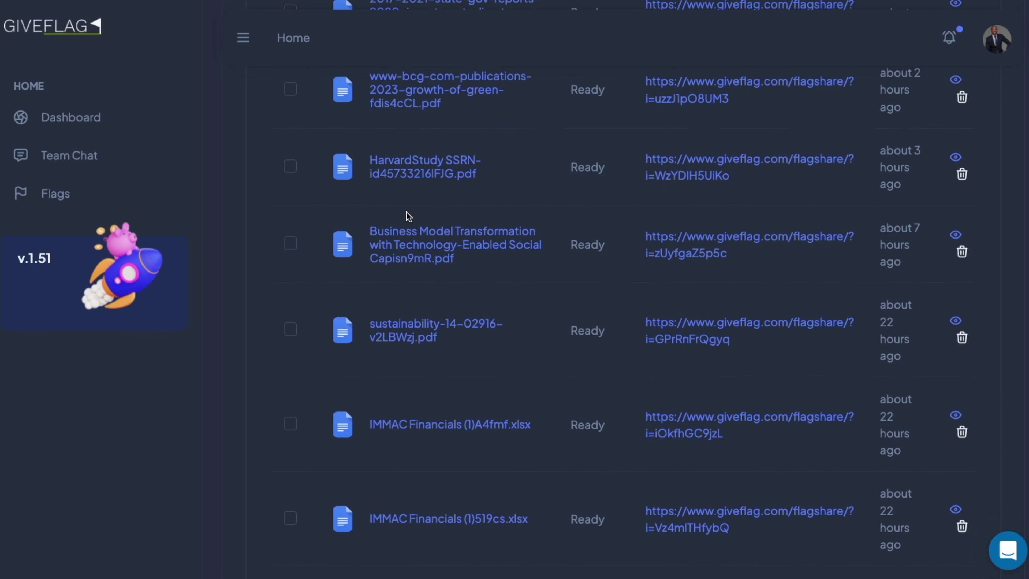
{"action": "scroll", "coordinate": [413, 223], "scroll_direction": "up", "scroll_amount": 6}
{"action": "scroll", "coordinate": [457, 341], "scroll_direction": "down", "scroll_amount": 5}
{"action": "scroll", "coordinate": [457, 340], "scroll_direction": "down", "scroll_amount": 20}
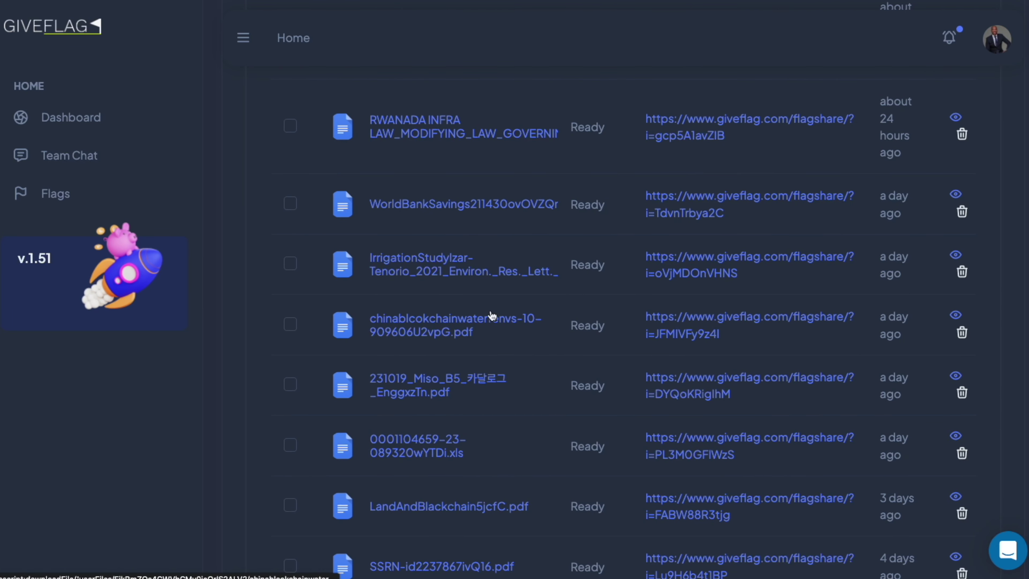
Open the irrigation study's flag analysis and read it, highlighting the review title and the red flags on irrigation cost and data clarity.
{"action": "left_click", "coordinate": [722, 264]}
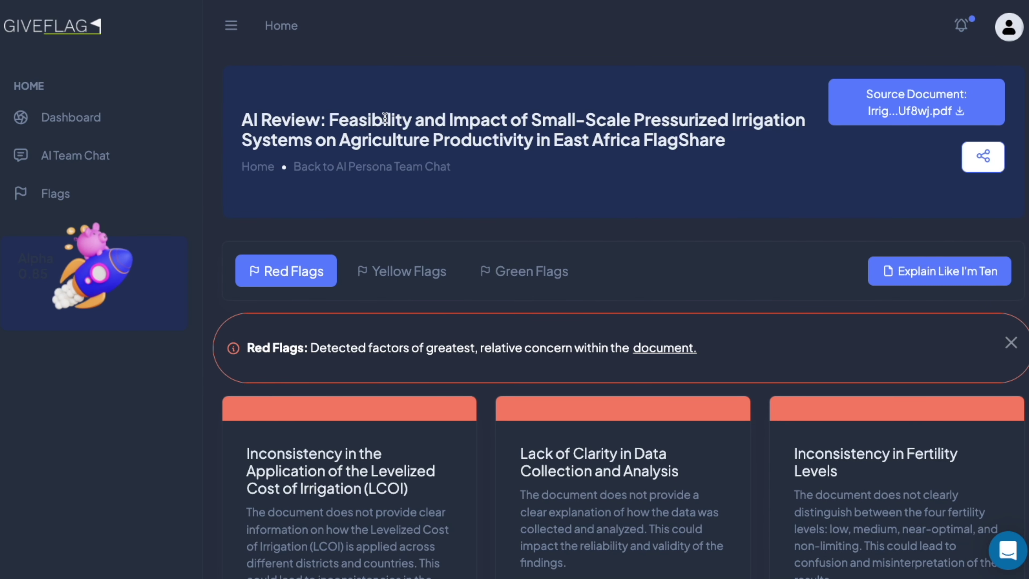
{"action": "left_click_drag", "start_coordinate": [339, 114], "coordinate": [635, 147]}
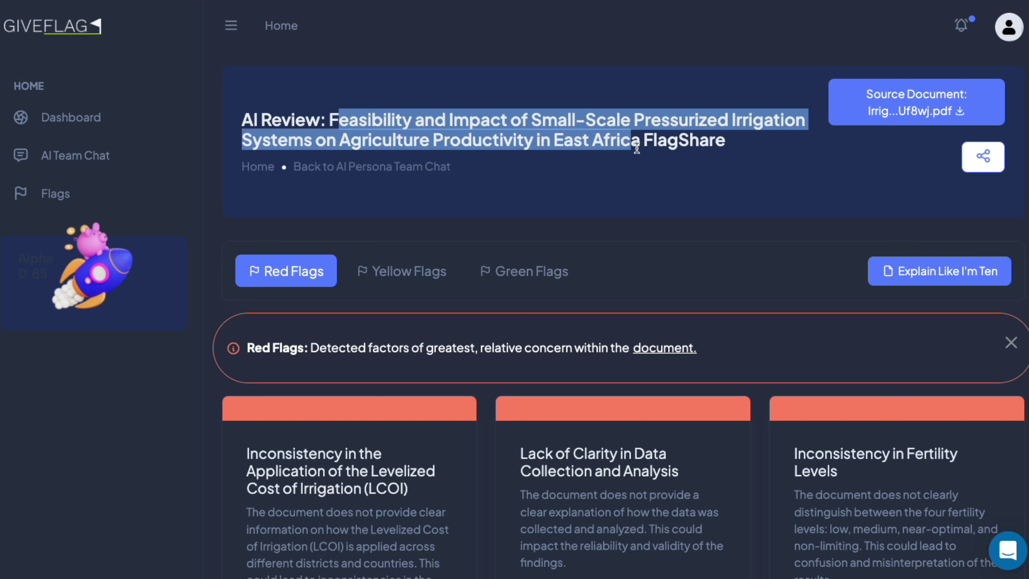
{"action": "scroll", "coordinate": [475, 506], "scroll_direction": "down", "scroll_amount": 5}
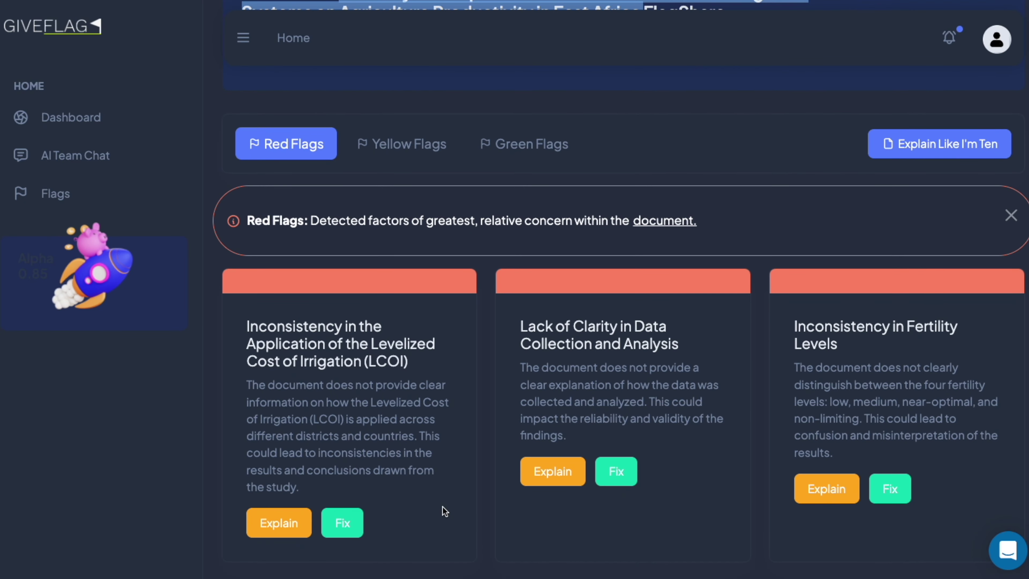
{"action": "left_click_drag", "start_coordinate": [251, 267], "coordinate": [405, 302]}
{"action": "left_click", "coordinate": [399, 299]}
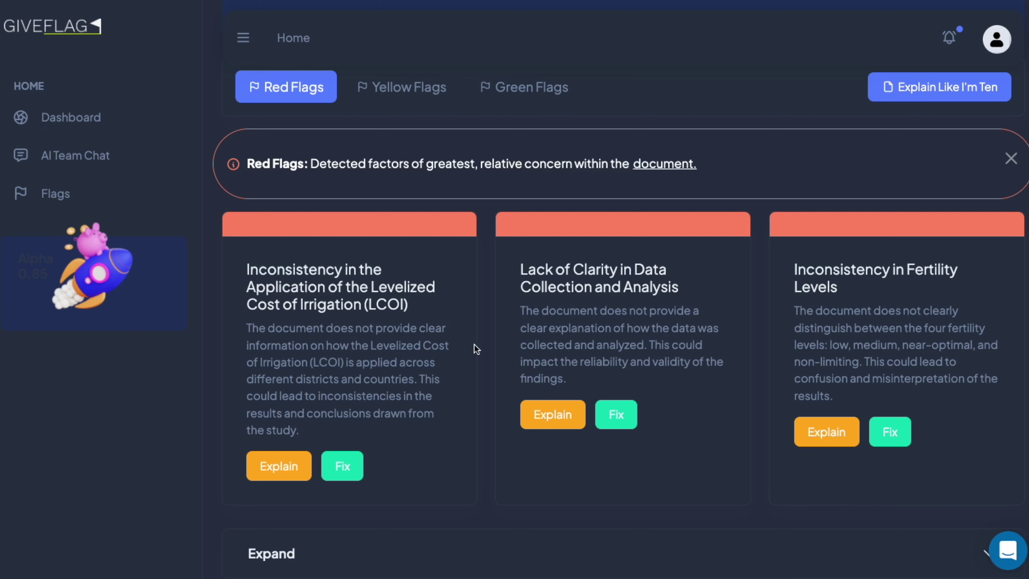
{"action": "left_click_drag", "start_coordinate": [537, 264], "coordinate": [700, 309]}
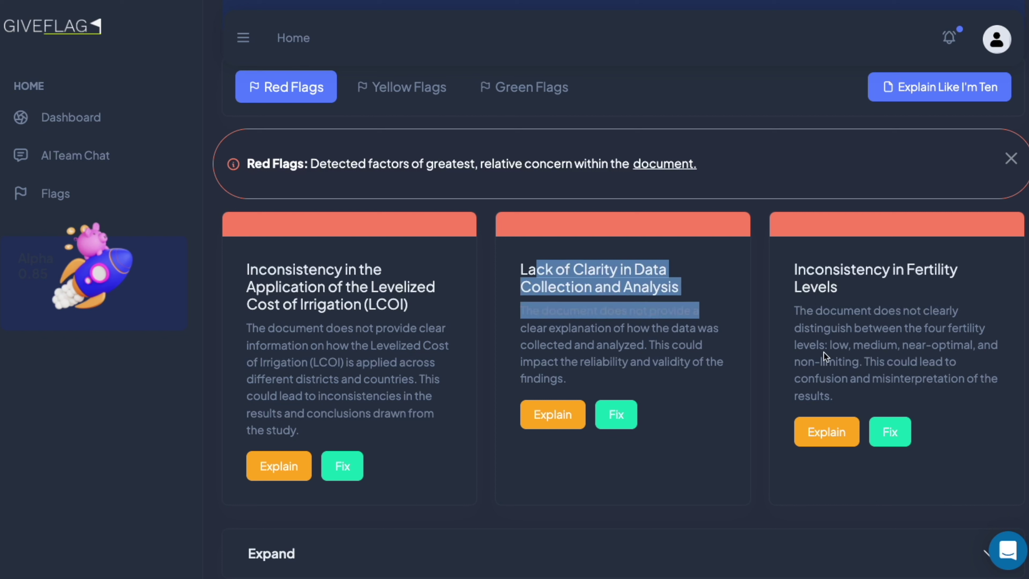
{"action": "left_click_drag", "start_coordinate": [496, 274], "coordinate": [712, 321]}
{"action": "left_click", "coordinate": [575, 264]}
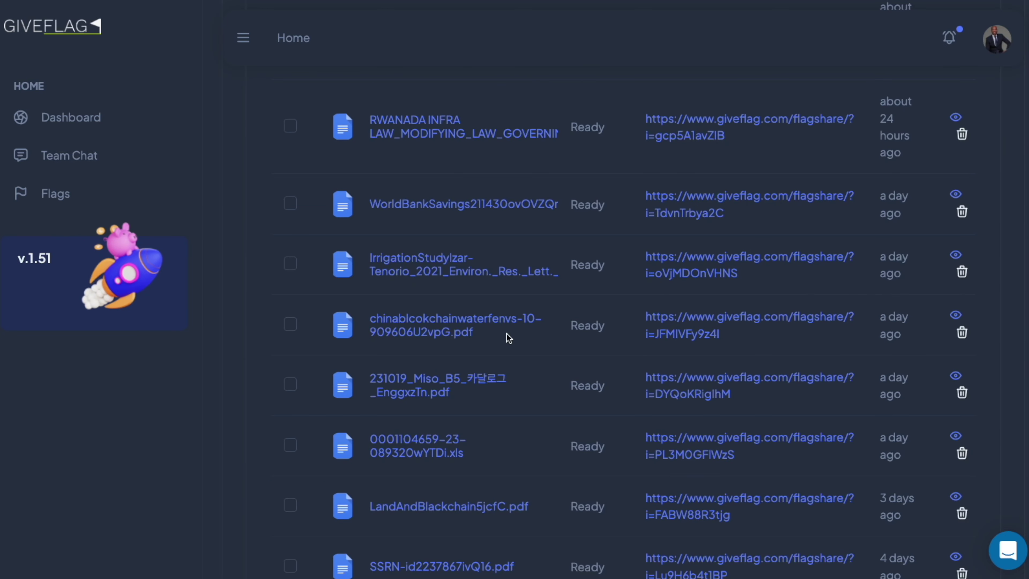
Find the HarvardStudy SSRN PDF in the uploads list, open its flag analysis and read the red flags.
{"action": "scroll", "coordinate": [510, 338], "scroll_direction": "down", "scroll_amount": 15}
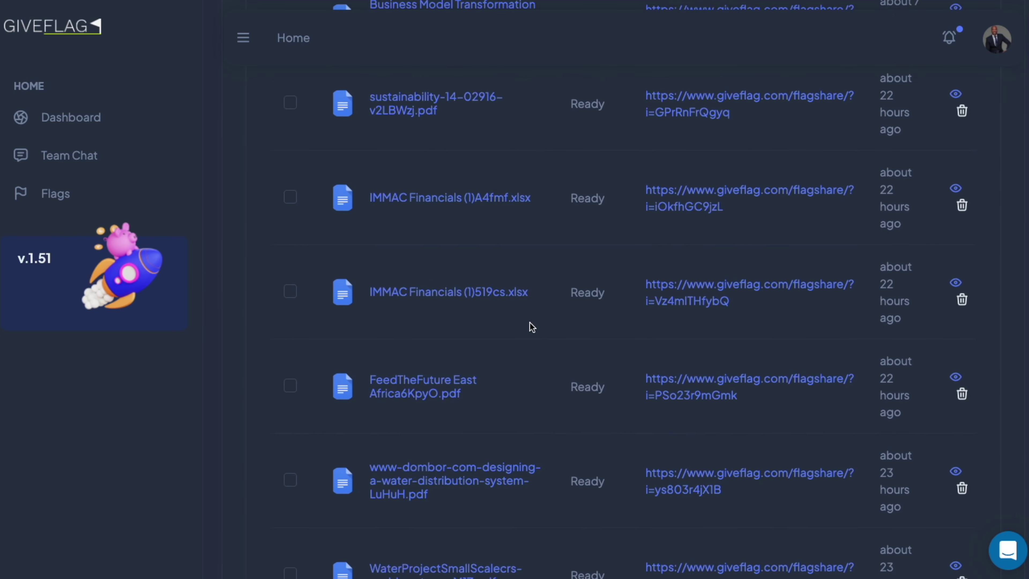
{"action": "scroll", "coordinate": [733, 308], "scroll_direction": "up", "scroll_amount": 5}
{"action": "scroll", "coordinate": [738, 324], "scroll_direction": "down", "scroll_amount": 10}
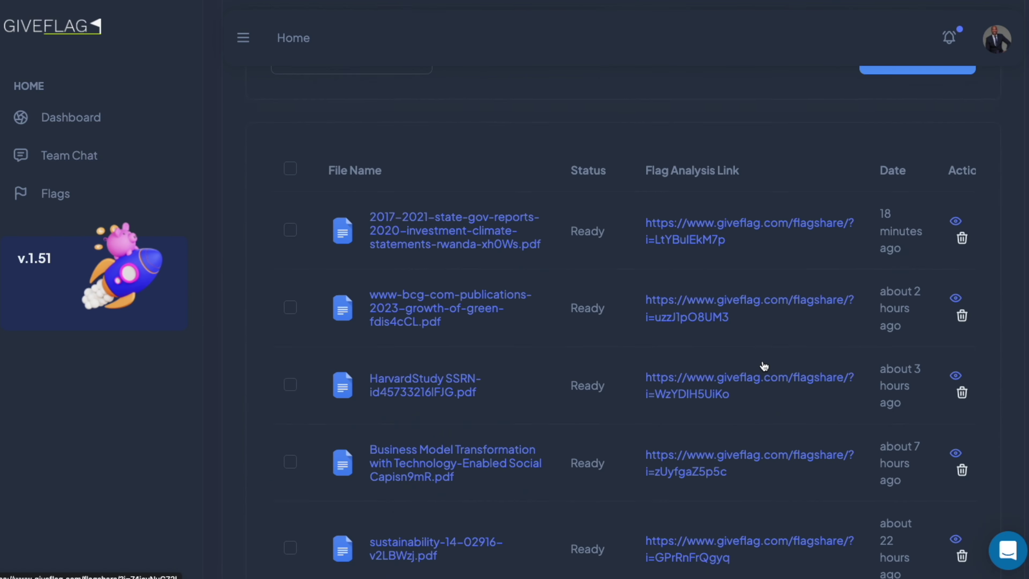
{"action": "left_click", "coordinate": [653, 349]}
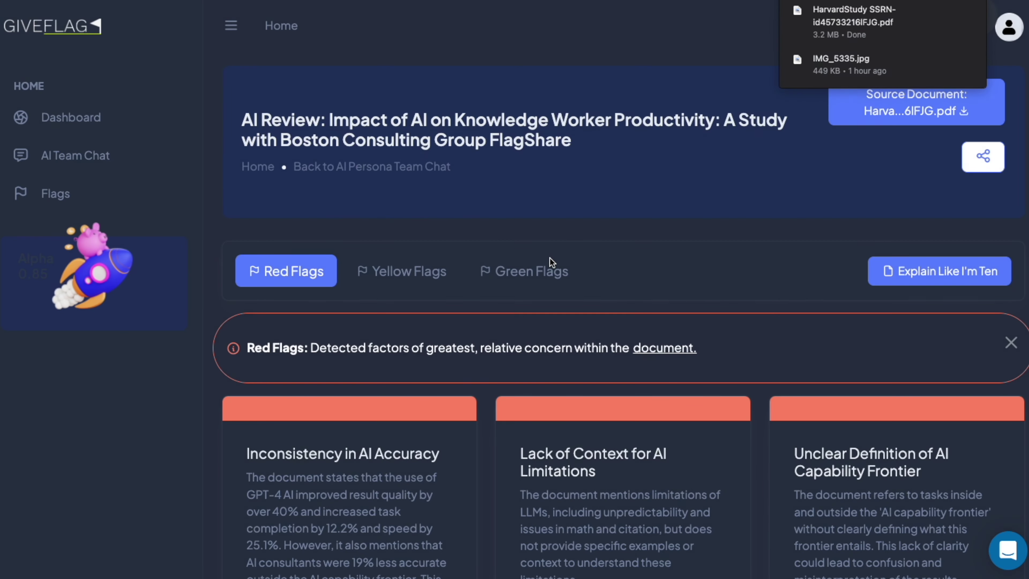
{"action": "scroll", "coordinate": [689, 284], "scroll_direction": "down", "scroll_amount": 2}
{"action": "scroll", "coordinate": [804, 236], "scroll_direction": "down", "scroll_amount": 1}
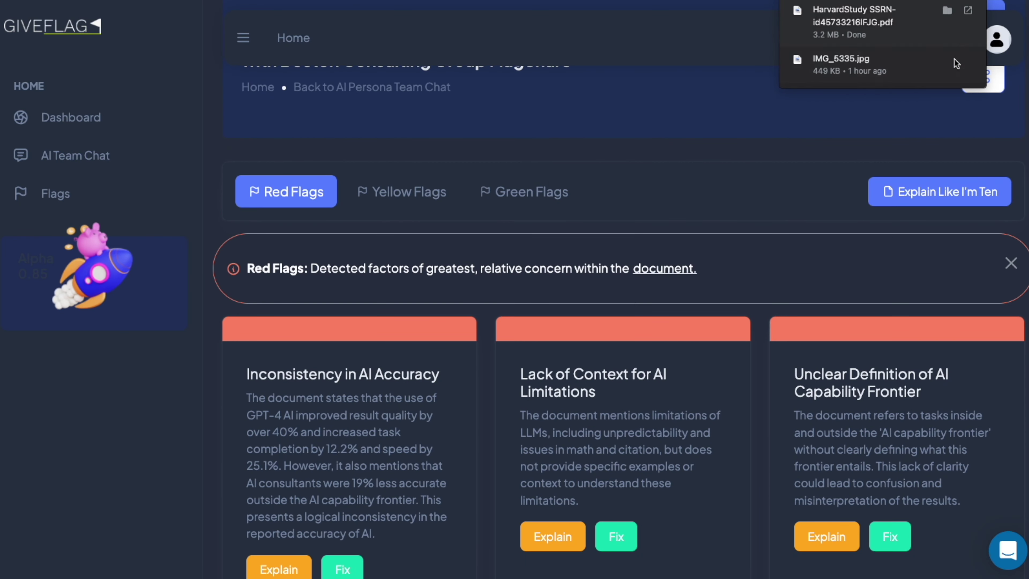
{"action": "scroll", "coordinate": [602, 347], "scroll_direction": "down", "scroll_amount": 4}
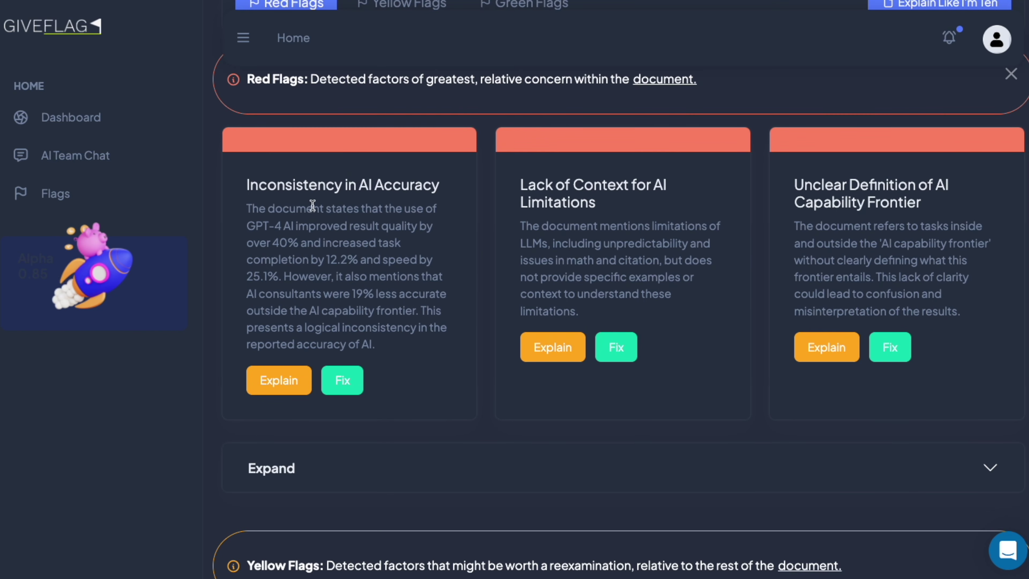
Open the downloaded HarvardStudy SSRN PDF from the browser's recent downloads.
{"action": "scroll", "coordinate": [907, 177], "scroll_direction": "up", "scroll_amount": 5}
{"action": "left_click", "coordinate": [904, 0]}
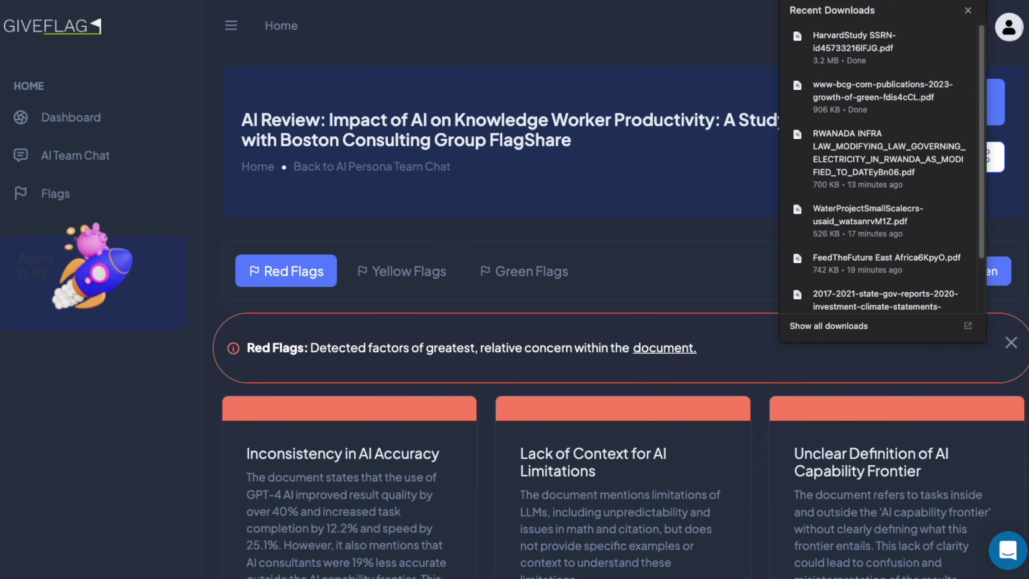
{"action": "left_click", "coordinate": [873, 44]}
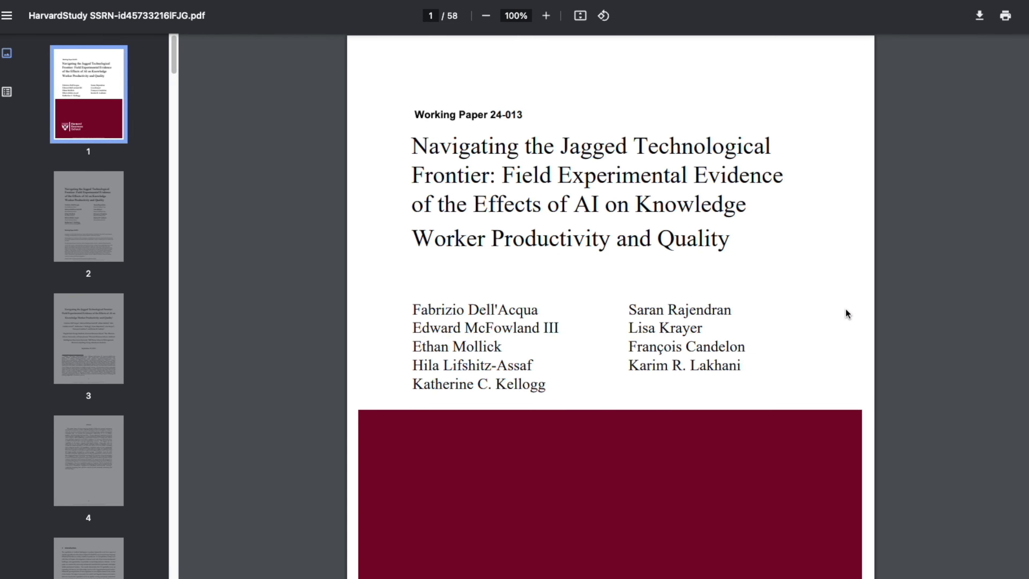
Skim the Harvard working paper from its author list through the introduction and experiment design to the results on page 14.
{"action": "left_click_drag", "start_coordinate": [429, 310], "coordinate": [611, 357]}
{"action": "scroll", "coordinate": [611, 358], "scroll_direction": "down", "scroll_amount": 10}
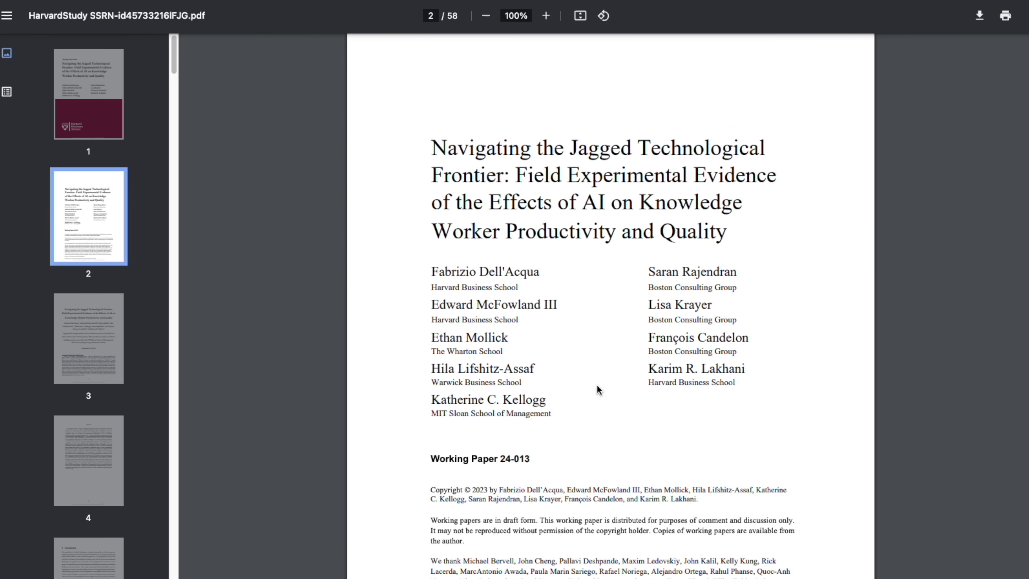
{"action": "scroll", "coordinate": [596, 385], "scroll_direction": "up", "scroll_amount": 10}
{"action": "scroll", "coordinate": [596, 385], "scroll_direction": "down", "scroll_amount": 9}
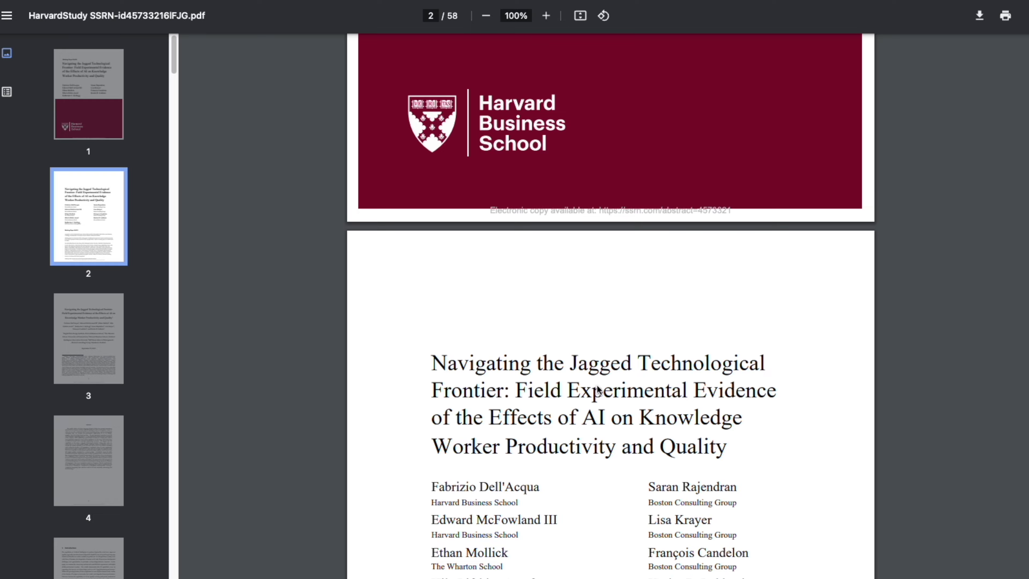
{"action": "scroll", "coordinate": [596, 385], "scroll_direction": "down", "scroll_amount": 20}
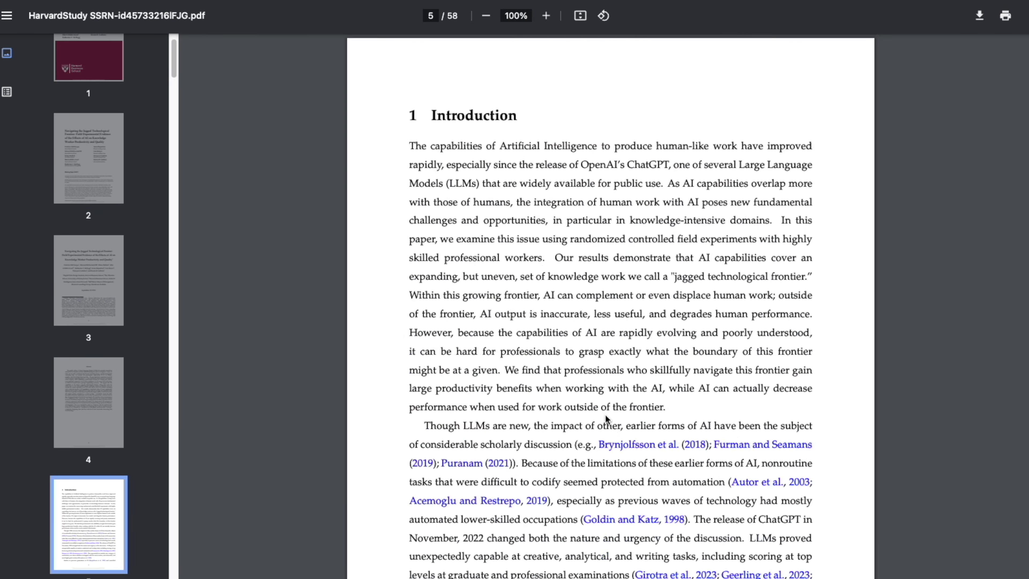
{"action": "scroll", "coordinate": [605, 418], "scroll_direction": "down", "scroll_amount": 20}
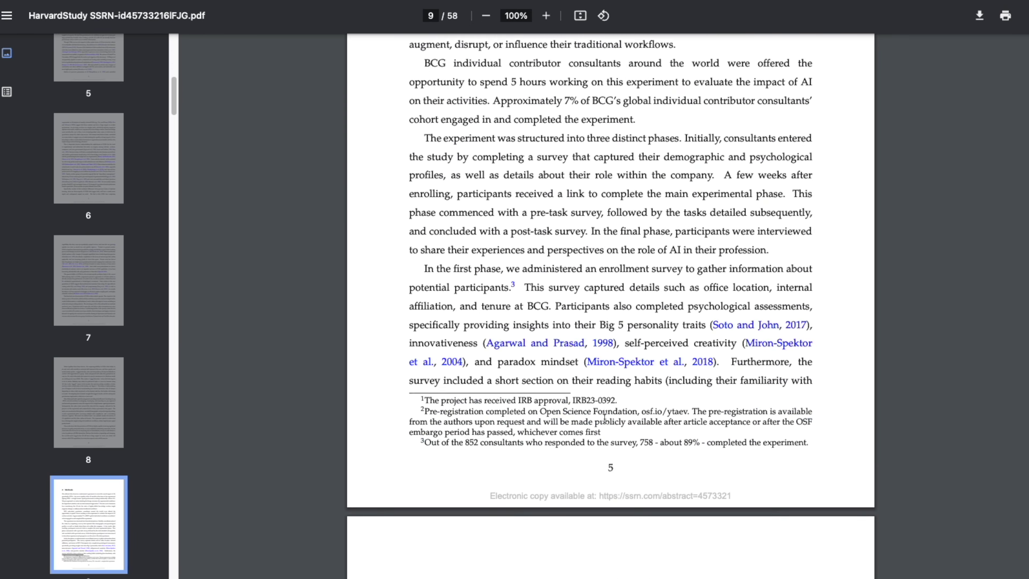
{"action": "scroll", "coordinate": [604, 418], "scroll_direction": "down", "scroll_amount": 20}
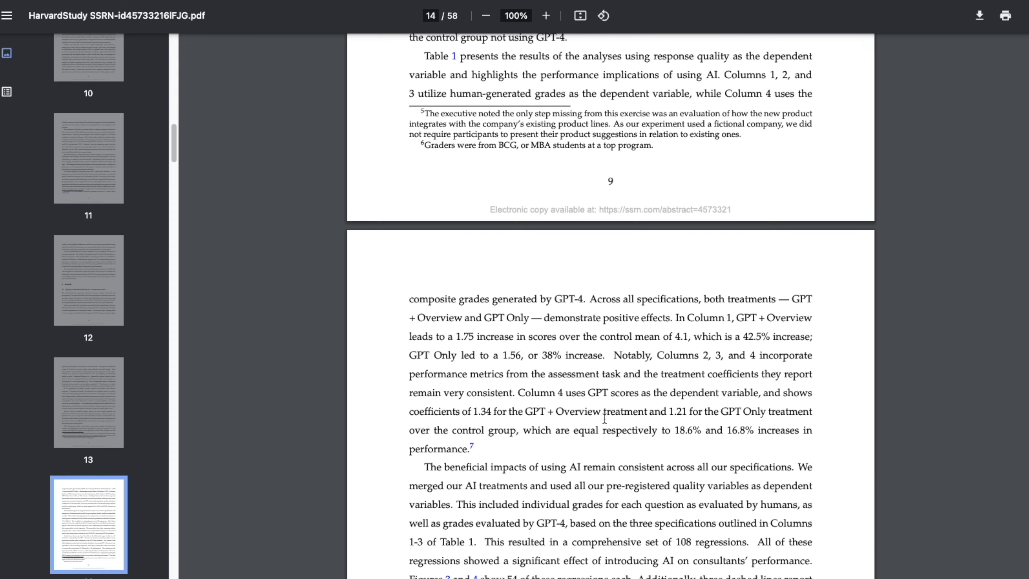
Skim the Harvard working paper from the page 14 results through the references to the performance figures on pages 32 to 35.
{"action": "scroll", "coordinate": [604, 418], "scroll_direction": "down", "scroll_amount": 20}
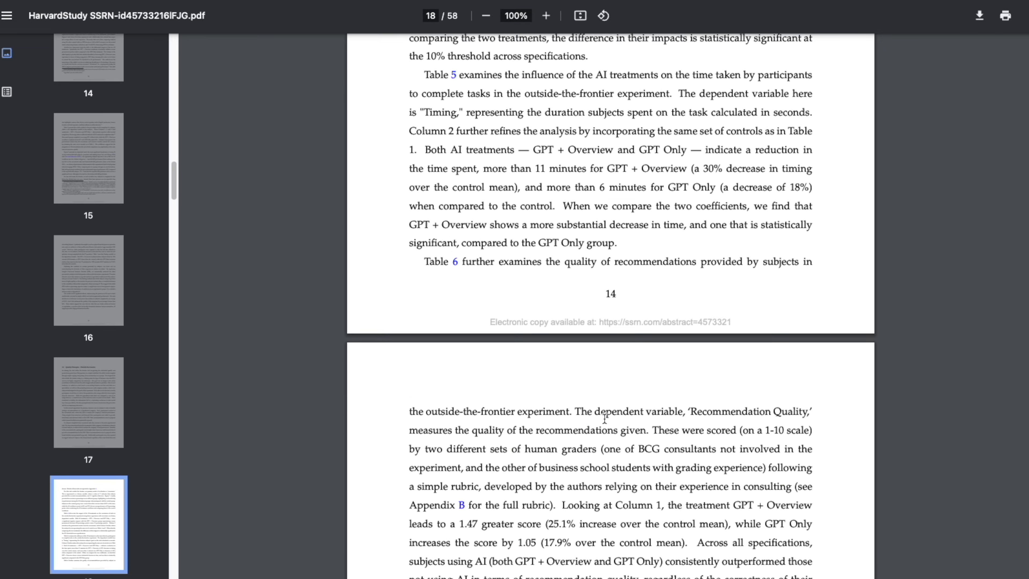
{"action": "scroll", "coordinate": [604, 419], "scroll_direction": "down", "scroll_amount": 20}
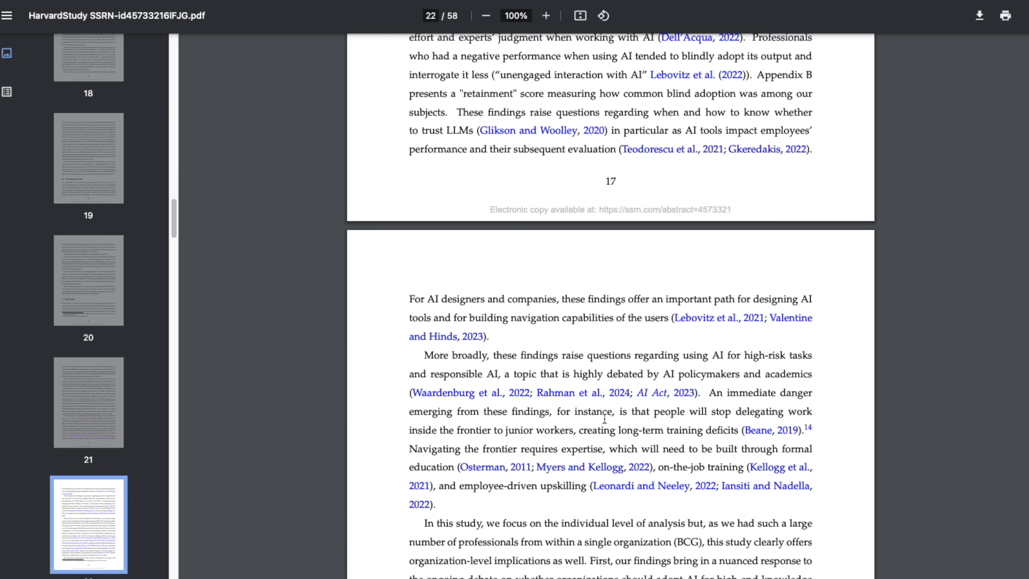
{"action": "scroll", "coordinate": [605, 418], "scroll_direction": "down", "scroll_amount": 20}
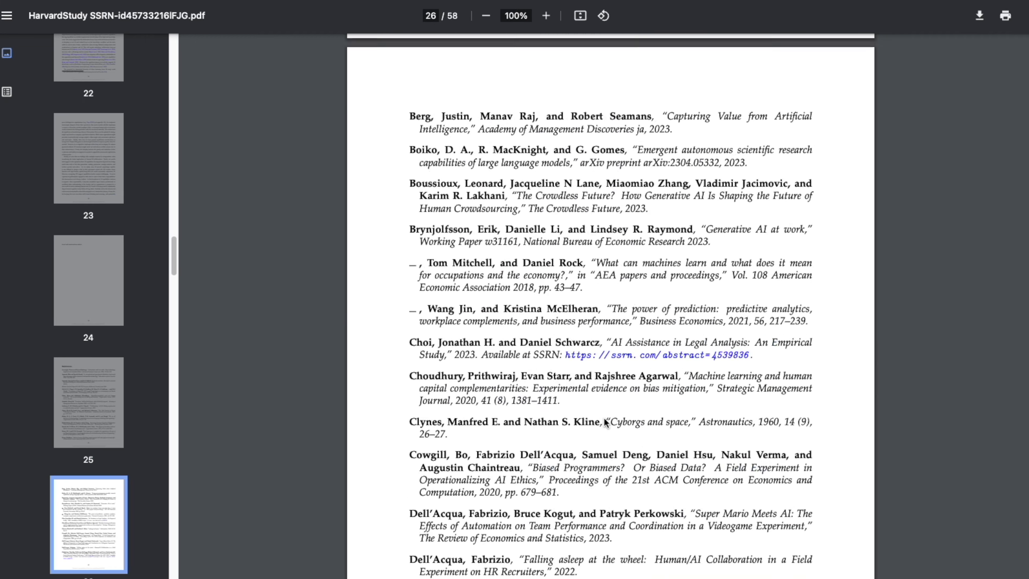
{"action": "scroll", "coordinate": [605, 417], "scroll_direction": "down", "scroll_amount": 20}
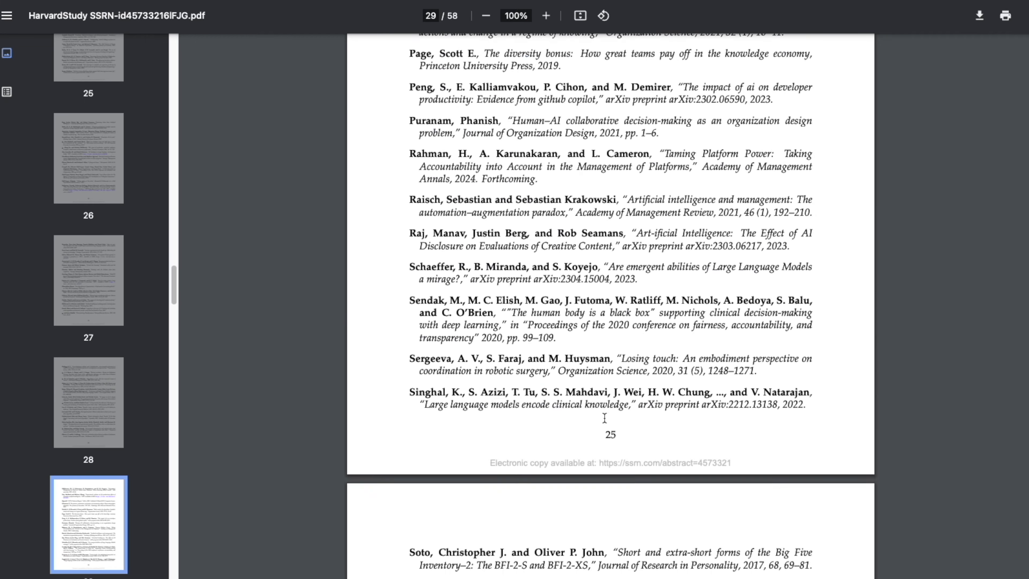
{"action": "scroll", "coordinate": [603, 410], "scroll_direction": "down", "scroll_amount": 20}
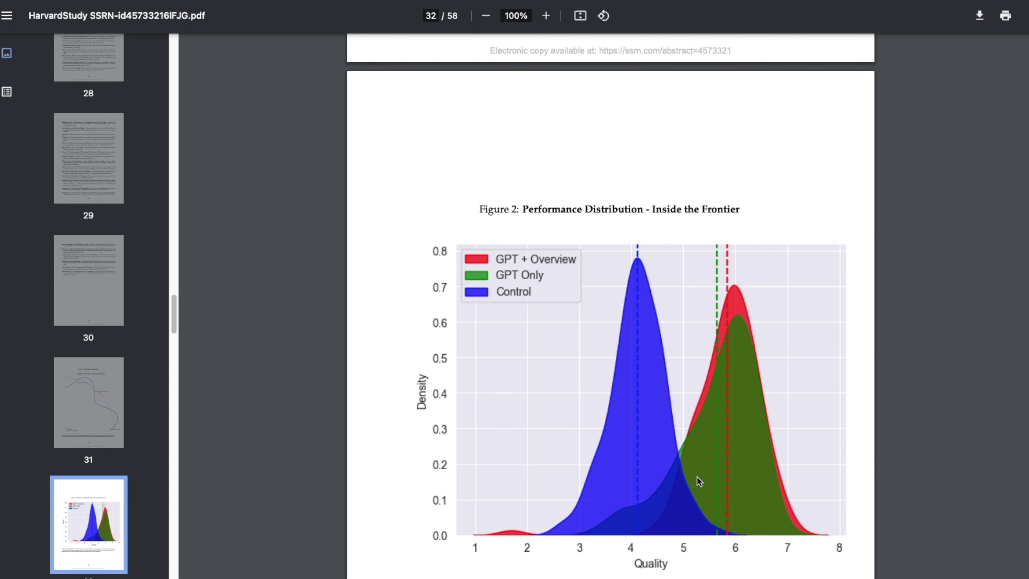
{"action": "scroll", "coordinate": [772, 539], "scroll_direction": "down", "scroll_amount": 20}
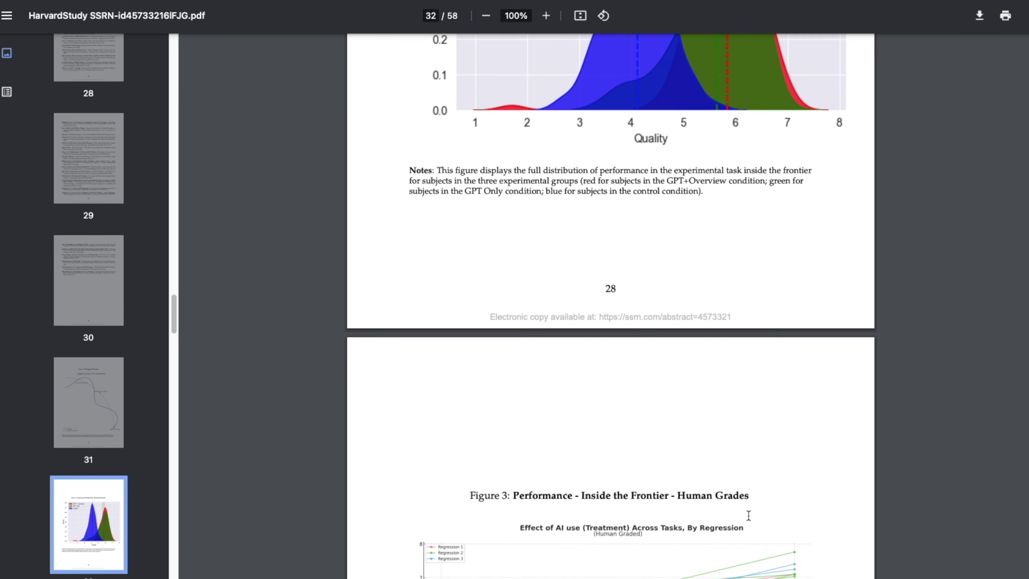
{"action": "scroll", "coordinate": [749, 516], "scroll_direction": "down", "scroll_amount": 20}
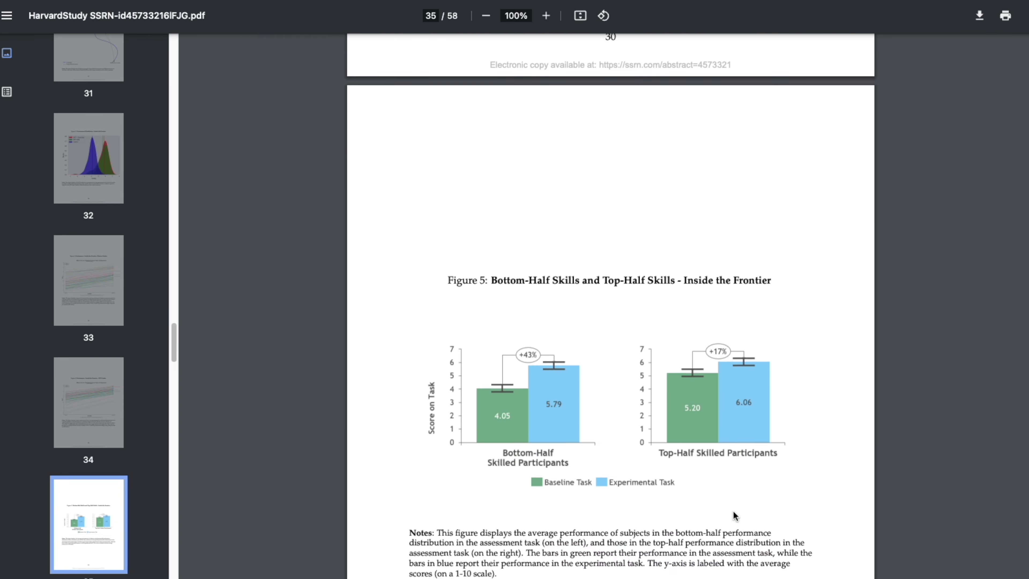
{"action": "scroll", "coordinate": [706, 479], "scroll_direction": "down", "scroll_amount": 20}
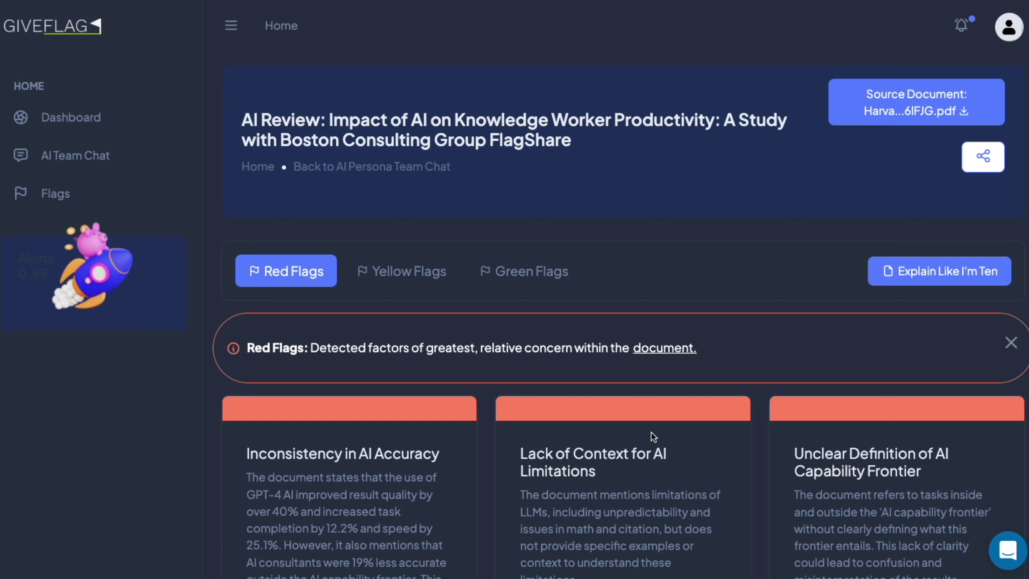
Go back to the Harvard study's GiveFlag review, read its main red flags and expand the remaining ones.
{"action": "scroll", "coordinate": [651, 436], "scroll_direction": "down", "scroll_amount": 5}
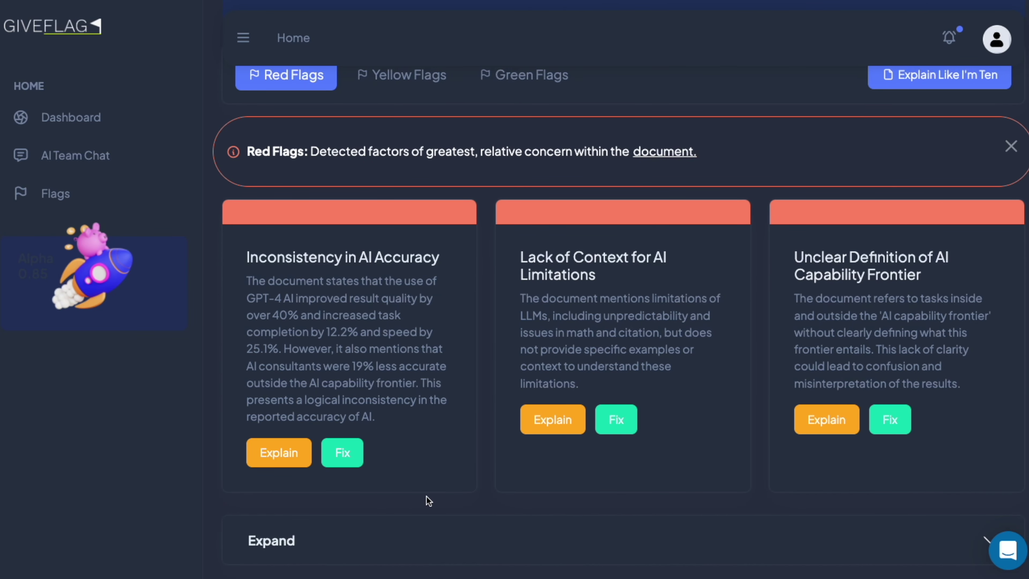
{"action": "scroll", "coordinate": [426, 496], "scroll_direction": "down", "scroll_amount": 3}
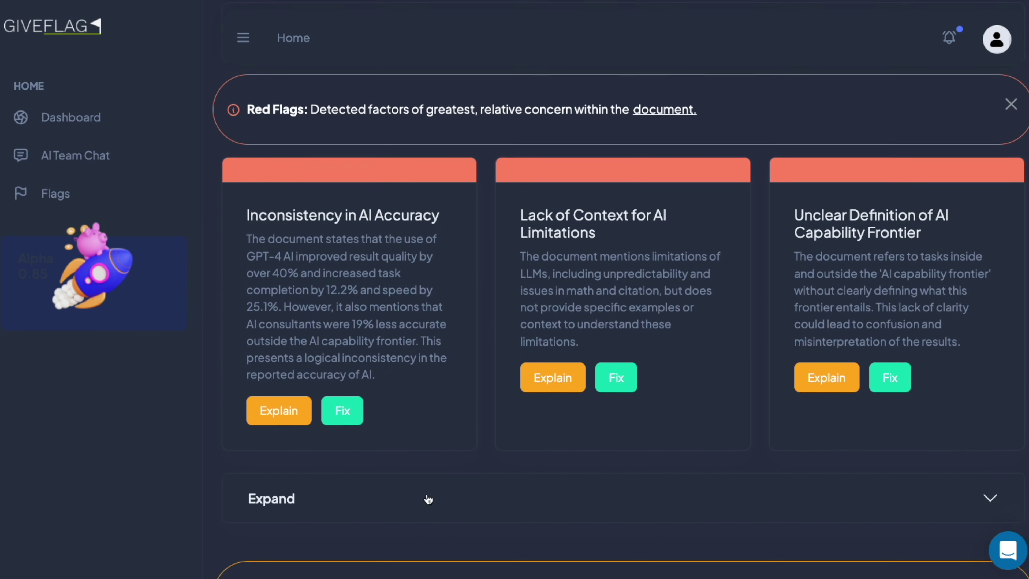
{"action": "scroll", "coordinate": [428, 497], "scroll_direction": "down", "scroll_amount": 1}
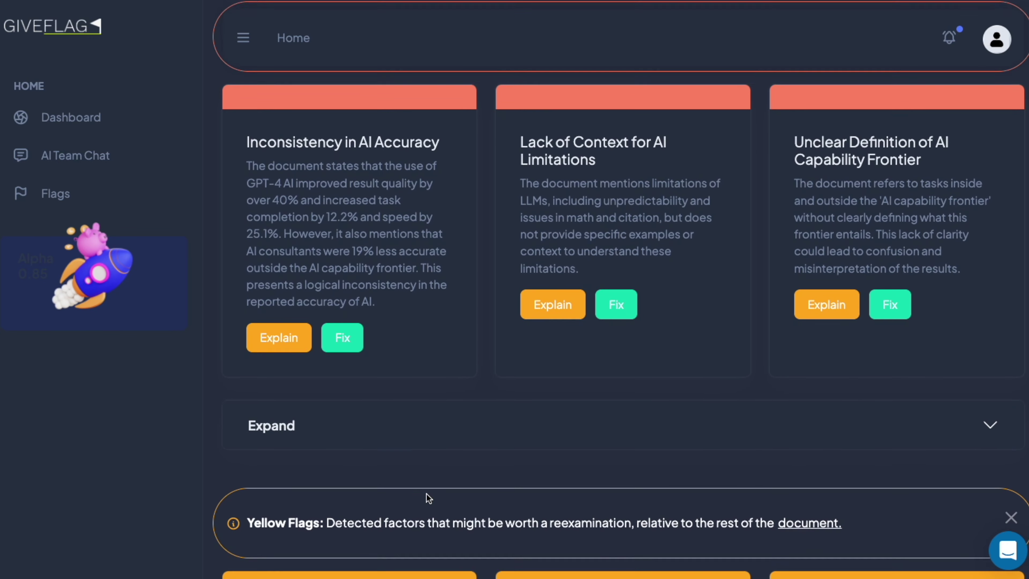
{"action": "left_click", "coordinate": [535, 434]}
{"action": "scroll", "coordinate": [538, 437], "scroll_direction": "down", "scroll_amount": 10}
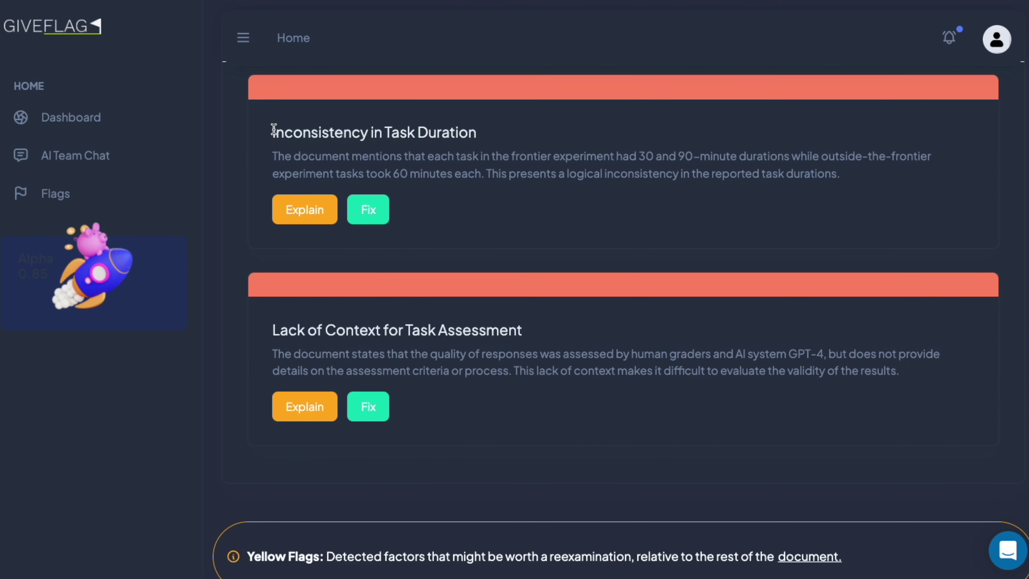
Read the Lack of Context for Task Assessment red flag, highlighting its wording about the quality of responses.
{"action": "scroll", "coordinate": [337, 345], "scroll_direction": "down", "scroll_amount": 6}
{"action": "left_click_drag", "start_coordinate": [273, 113], "coordinate": [500, 115]}
{"action": "left_click", "coordinate": [621, 144]}
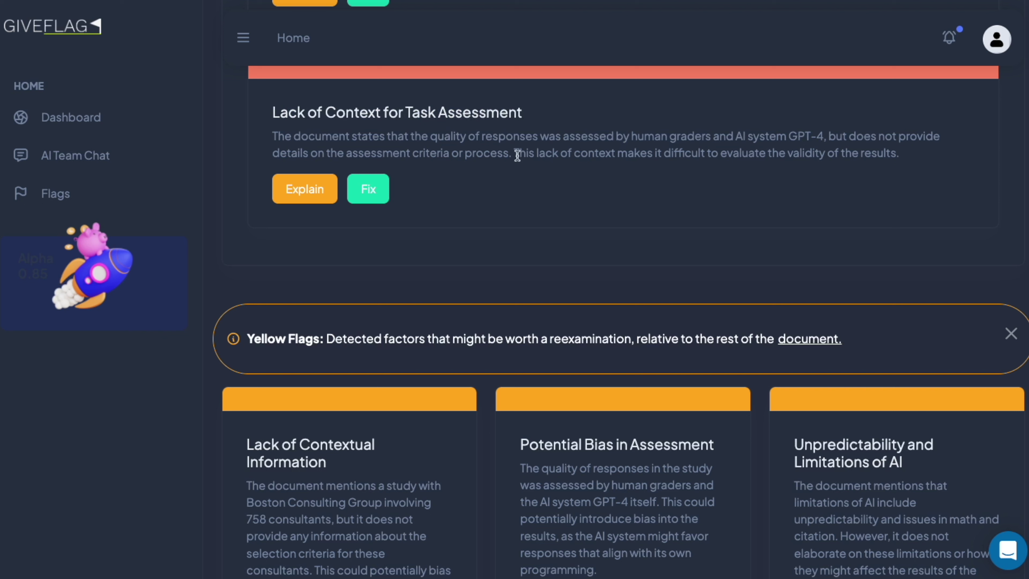
{"action": "left_click_drag", "start_coordinate": [340, 135], "coordinate": [556, 136]}
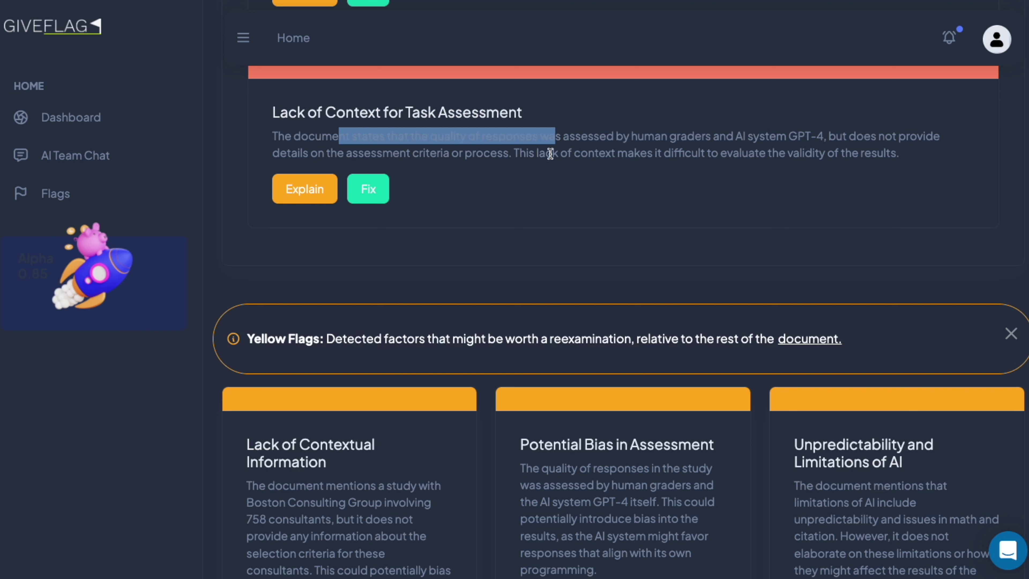
{"action": "left_click", "coordinate": [535, 157]}
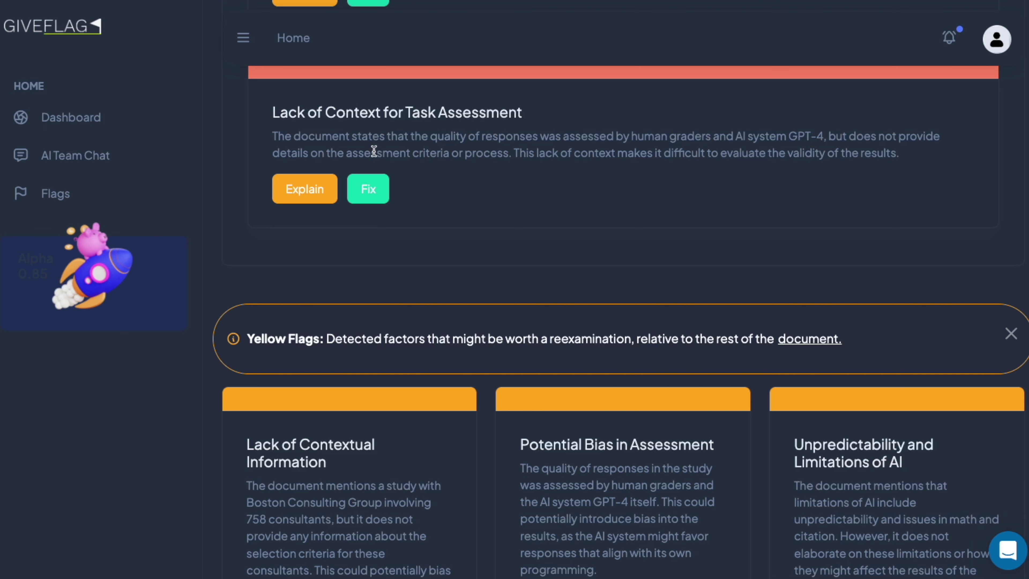
Reread the Inconsistency in Task Duration red flag and read the yellow flags, including Potential Bias in Assessment.
{"action": "scroll", "coordinate": [381, 210], "scroll_direction": "up", "scroll_amount": 10}
{"action": "scroll", "coordinate": [383, 215], "scroll_direction": "down", "scroll_amount": 5}
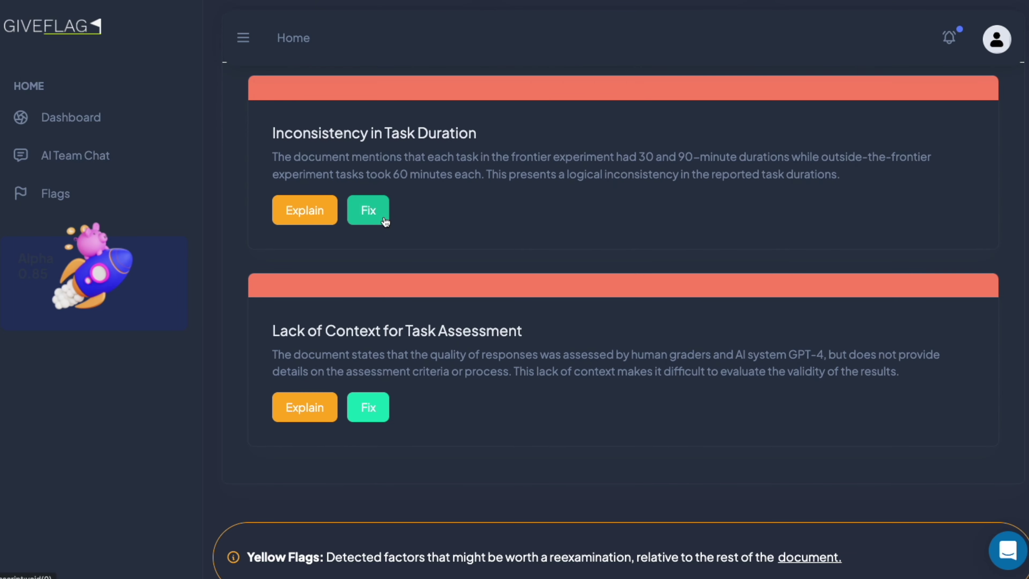
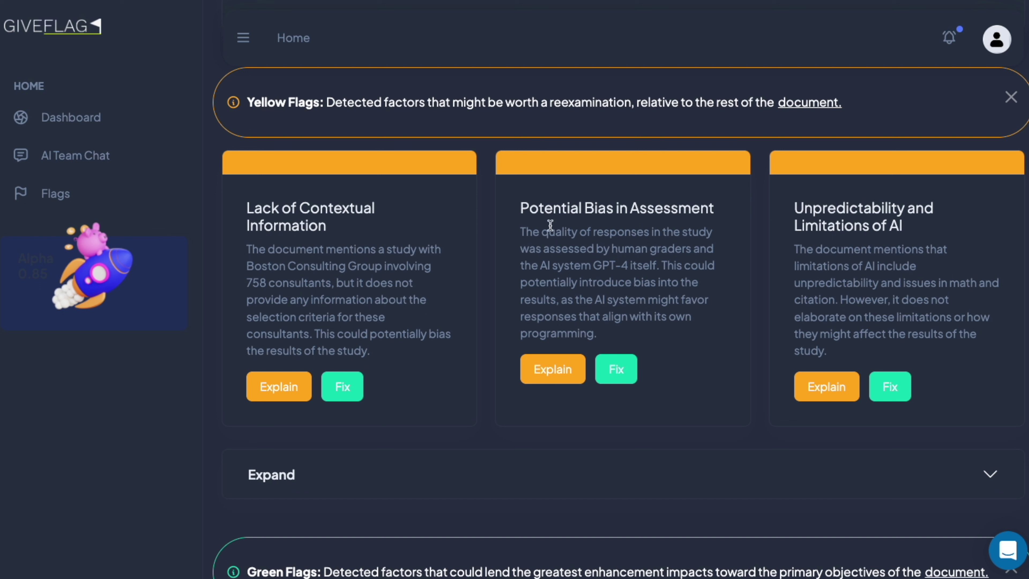
{"action": "left_click", "coordinate": [725, 329]}
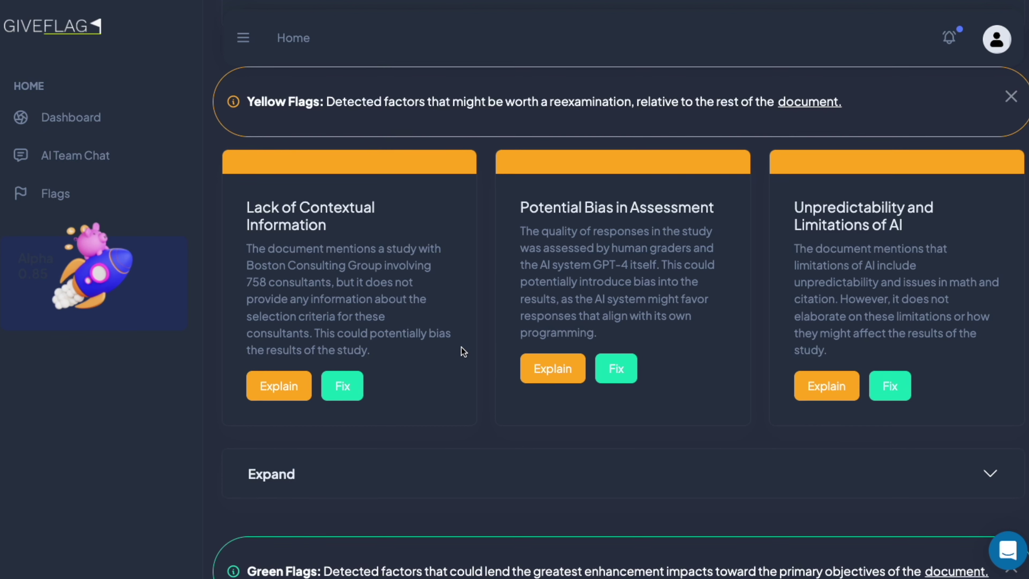
{"action": "scroll", "coordinate": [461, 347], "scroll_direction": "up", "scroll_amount": 1}
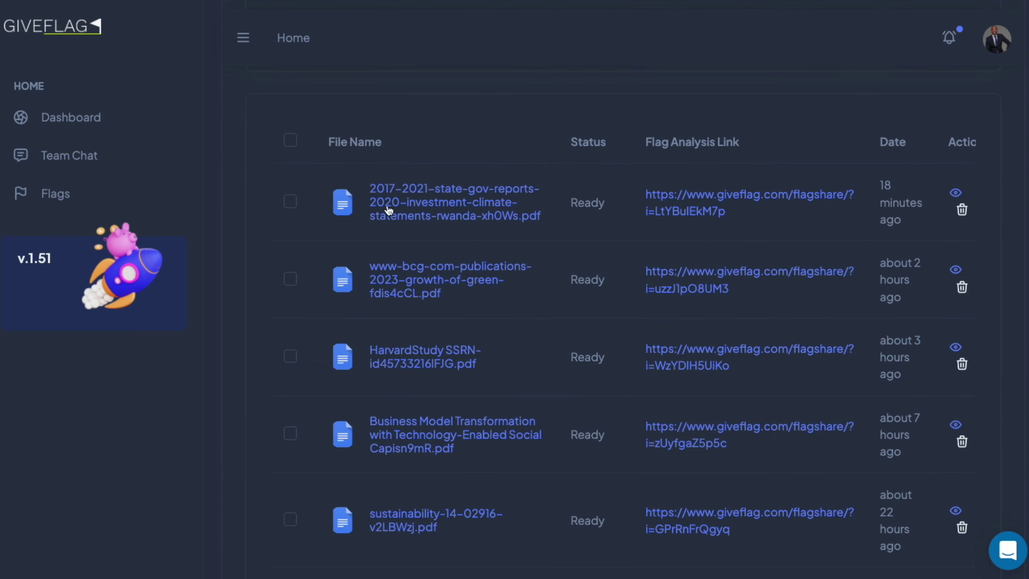
Return to the dashboard's AI Persona Team Chat, review the land rights answer in the enlarged chat and close the enlarged view.
{"action": "scroll", "coordinate": [460, 327], "scroll_direction": "up", "scroll_amount": 15}
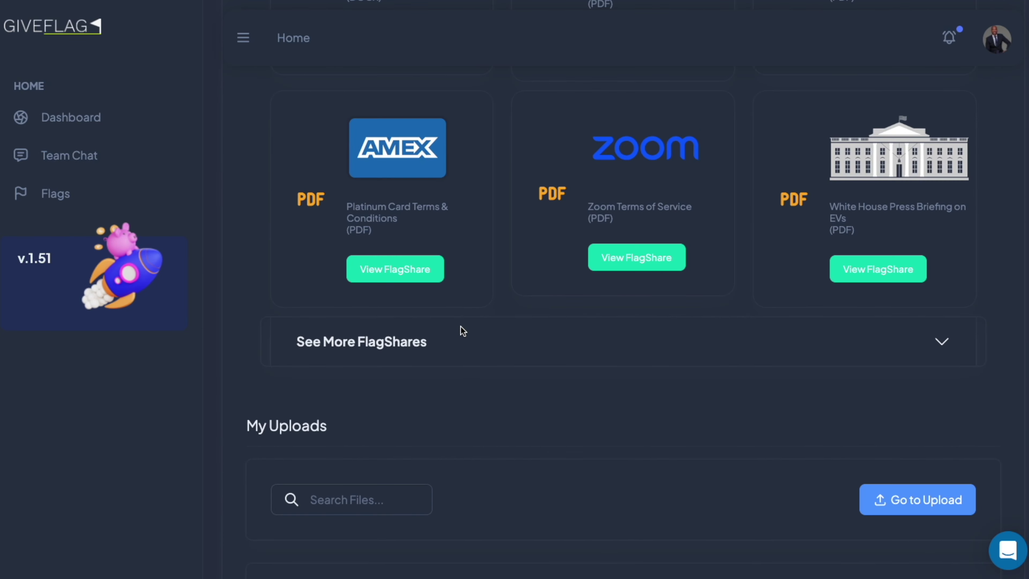
{"action": "scroll", "coordinate": [461, 326], "scroll_direction": "up", "scroll_amount": 15}
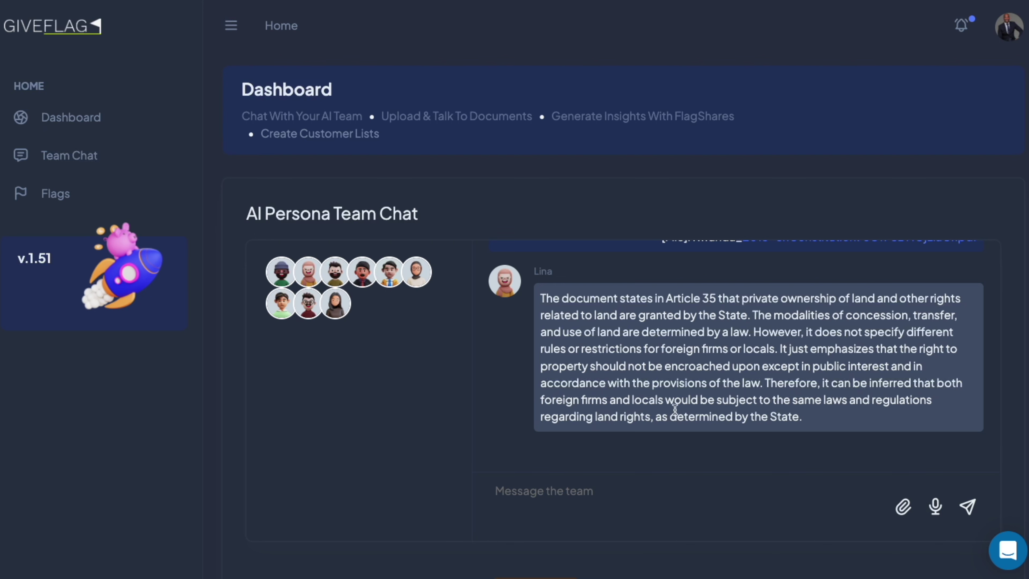
{"action": "left_click_drag", "start_coordinate": [652, 313], "coordinate": [838, 298]}
{"action": "left_click", "coordinate": [821, 346]}
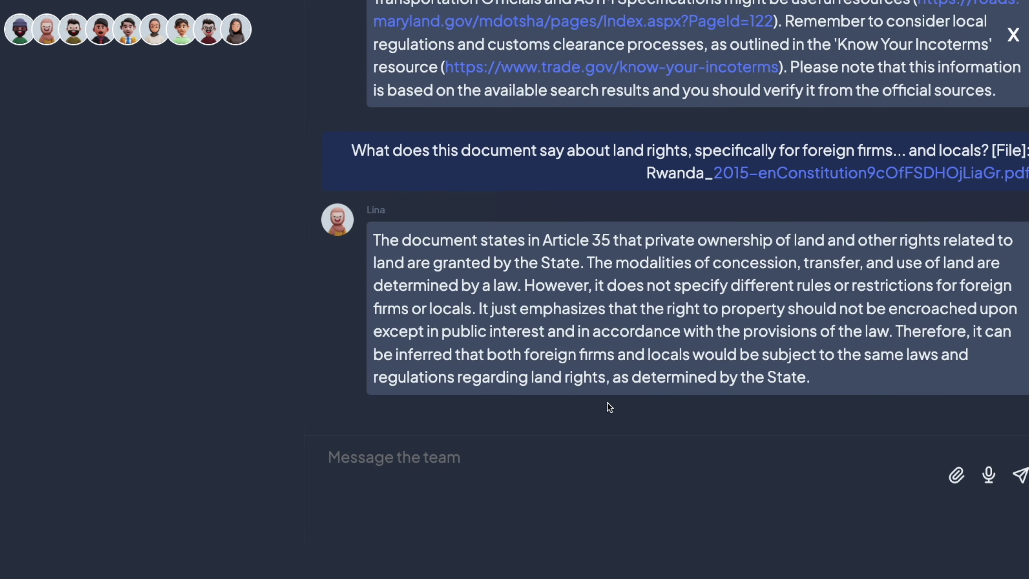
{"action": "left_click", "coordinate": [1013, 34]}
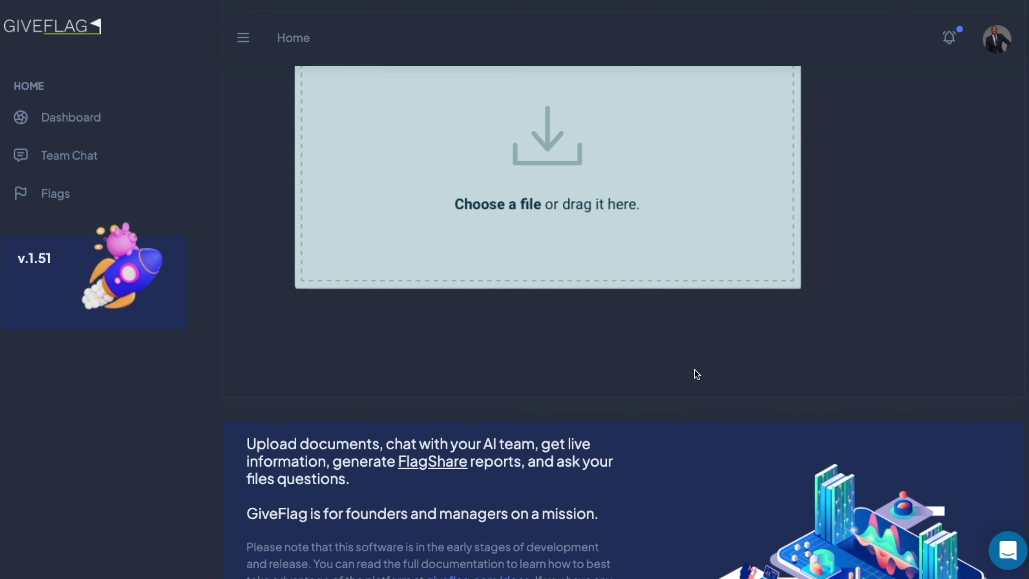
Look back through the uploaded documents list and return to the land rights answer in the team chat.
{"action": "scroll", "coordinate": [693, 372], "scroll_direction": "up", "scroll_amount": 8}
{"action": "scroll", "coordinate": [852, 376], "scroll_direction": "up", "scroll_amount": 15}
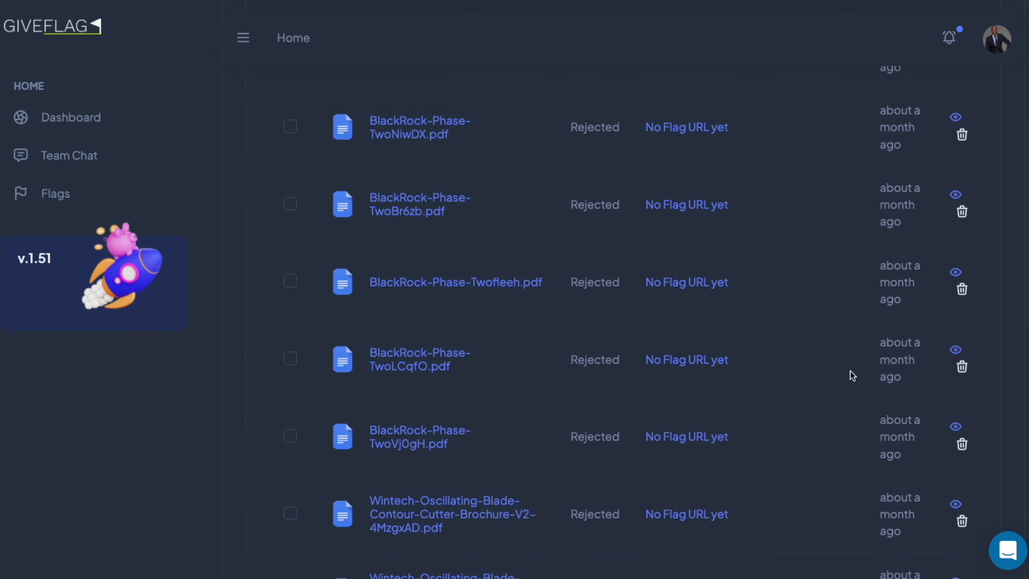
{"action": "scroll", "coordinate": [943, 365], "scroll_direction": "up", "scroll_amount": 20}
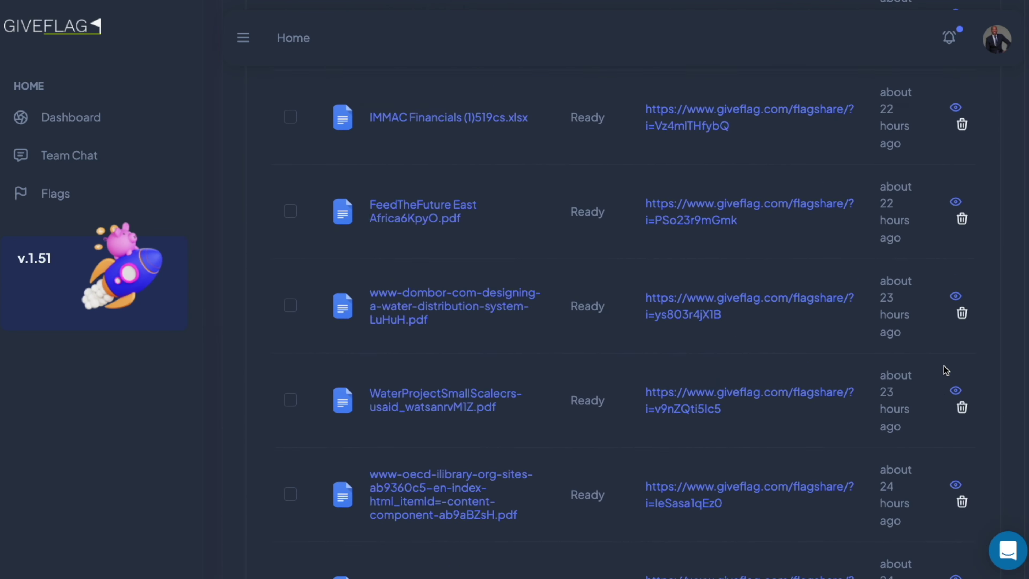
{"action": "scroll", "coordinate": [944, 366], "scroll_direction": "up", "scroll_amount": 15}
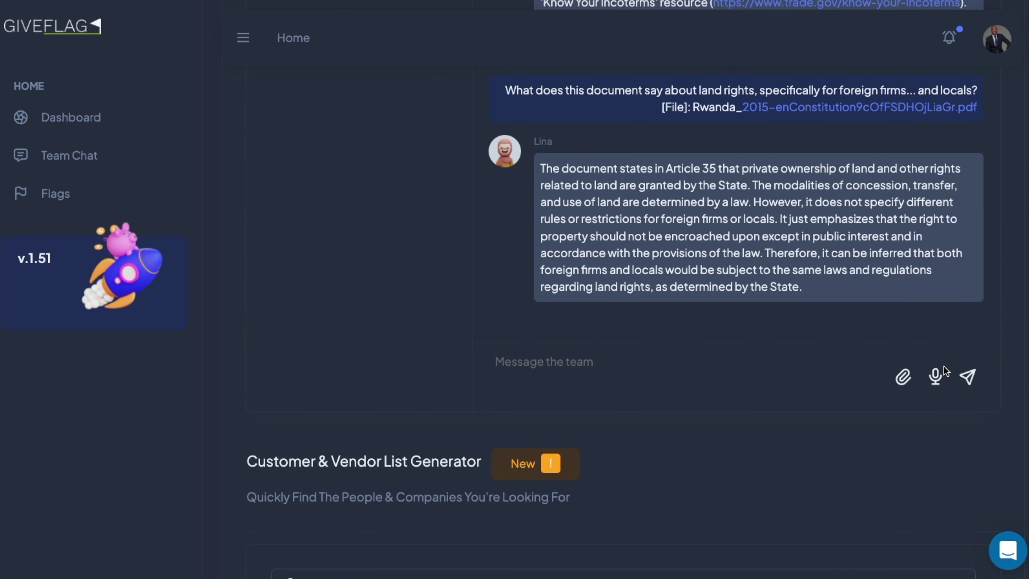
{"action": "scroll", "coordinate": [944, 366], "scroll_direction": "down", "scroll_amount": 8}
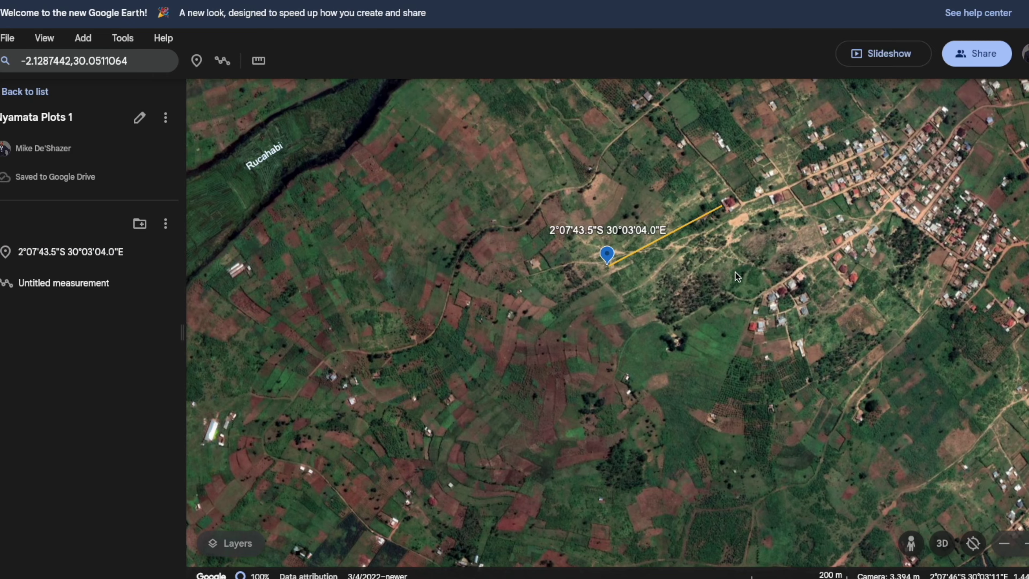
Switch to Google Earth and view the Nyamata plot's surroundings, the whole globe and the African continent.
{"action": "left_click_drag", "start_coordinate": [735, 272], "coordinate": [518, 312]}
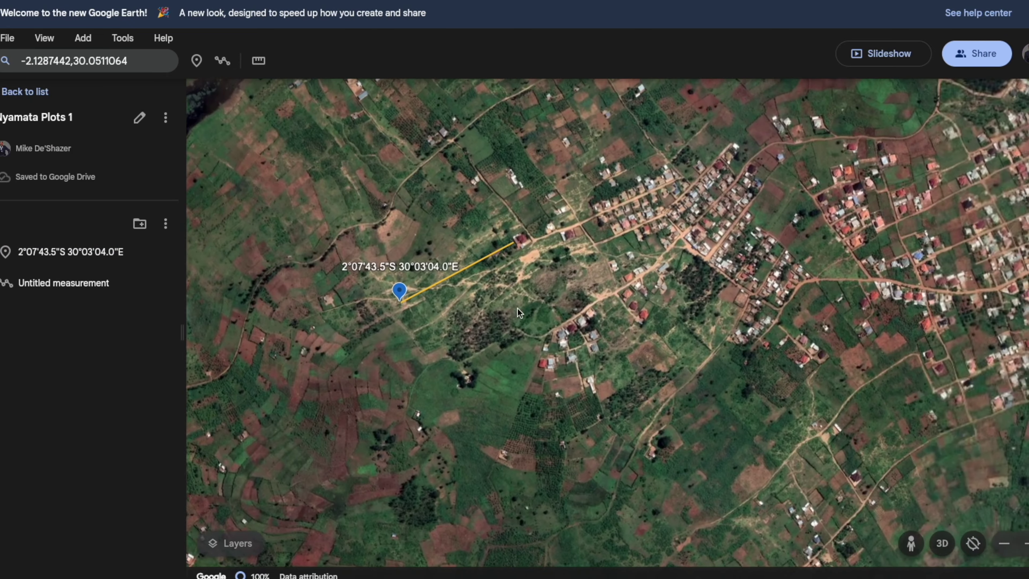
{"action": "scroll", "coordinate": [489, 334], "scroll_direction": "up", "scroll_amount": 3}
{"action": "scroll", "coordinate": [489, 337], "scroll_direction": "down", "scroll_amount": 15}
{"action": "scroll", "coordinate": [625, 351], "scroll_direction": "down", "scroll_amount": 10}
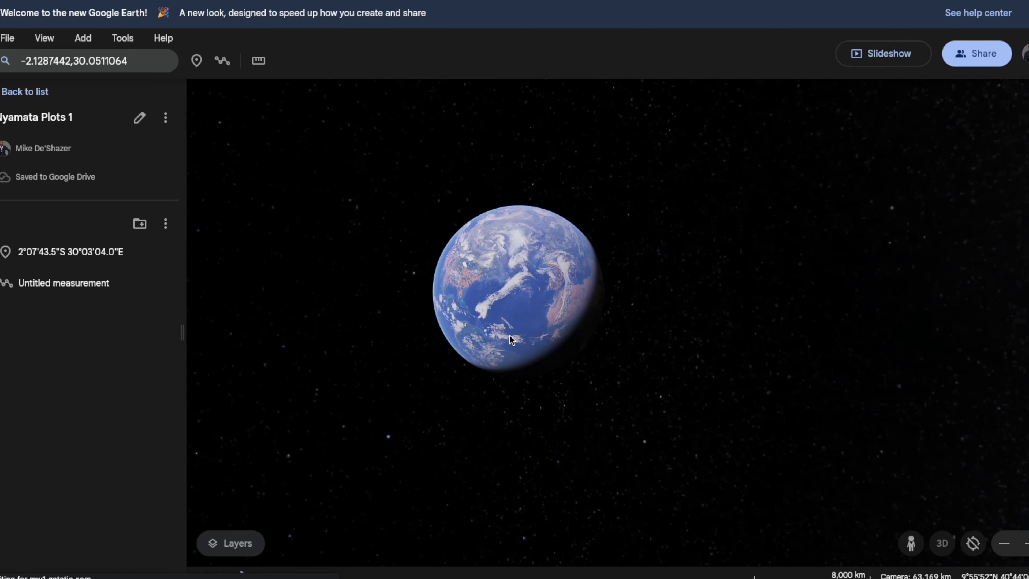
{"action": "left_click_drag", "start_coordinate": [566, 259], "coordinate": [746, 329]}
{"action": "left_click_drag", "start_coordinate": [477, 298], "coordinate": [526, 291]}
Locate Rwanda and the Nyamata plot placemark on the globe, following Lake Tanganyika northward to Lake Kivu.
{"action": "scroll", "coordinate": [527, 291], "scroll_direction": "up", "scroll_amount": 5}
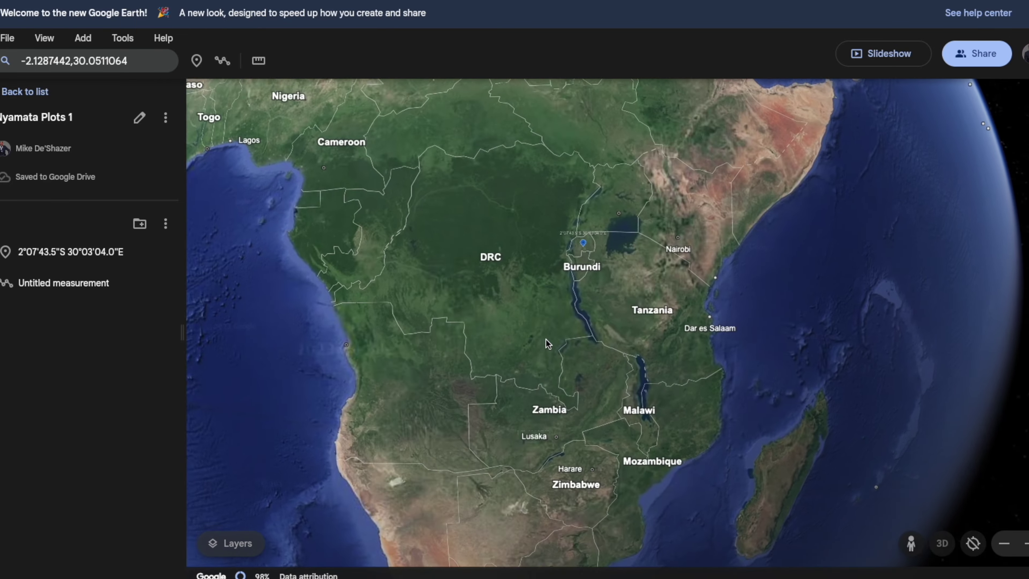
{"action": "scroll", "coordinate": [543, 350], "scroll_direction": "up", "scroll_amount": 5}
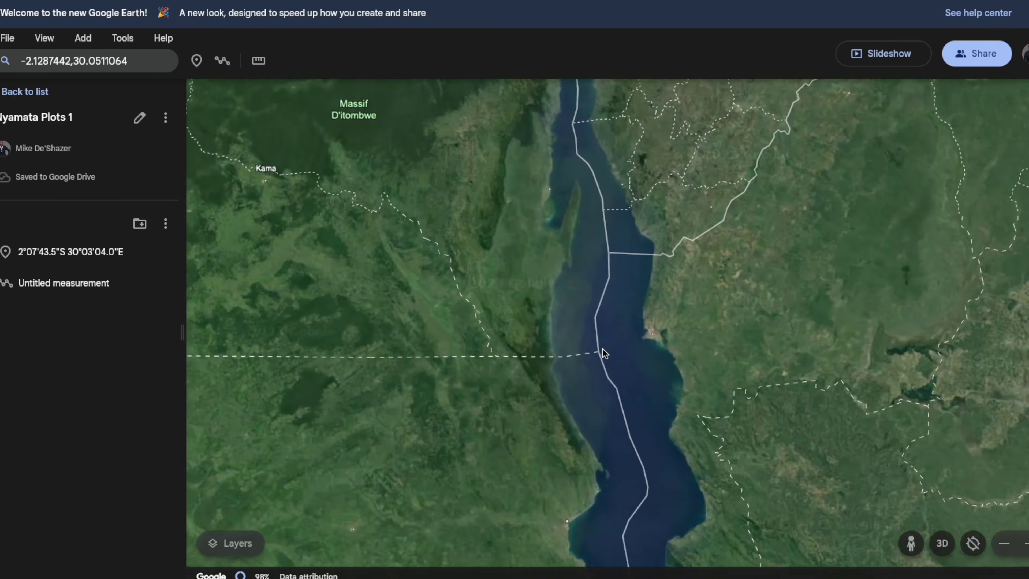
{"action": "scroll", "coordinate": [603, 352], "scroll_direction": "up", "scroll_amount": 3}
{"action": "left_click_drag", "start_coordinate": [603, 352], "coordinate": [656, 478]}
{"action": "left_click_drag", "start_coordinate": [616, 260], "coordinate": [608, 397]}
{"action": "left_click_drag", "start_coordinate": [599, 227], "coordinate": [624, 337]}
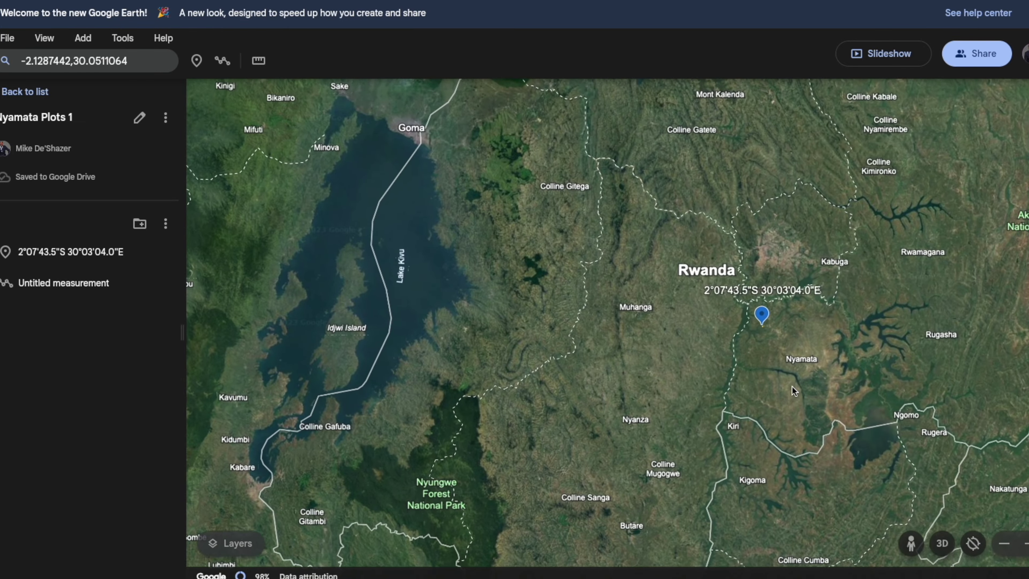
Examine the terrain and wetlands around the Nyamata plot placemark up close.
{"action": "scroll", "coordinate": [792, 385], "scroll_direction": "up", "scroll_amount": 10}
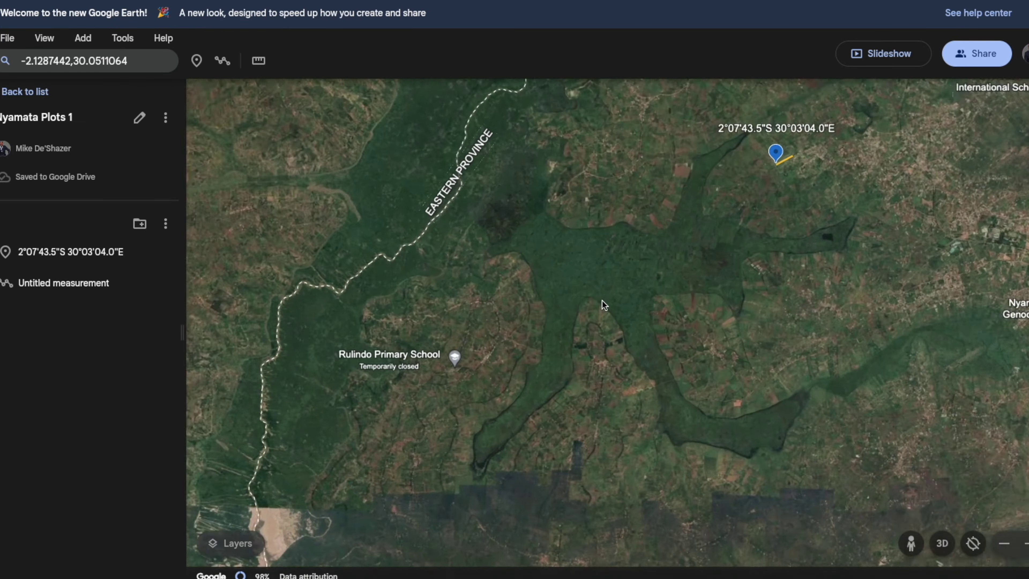
{"action": "scroll", "coordinate": [603, 308], "scroll_direction": "up", "scroll_amount": 5}
{"action": "scroll", "coordinate": [780, 276], "scroll_direction": "down", "scroll_amount": 4}
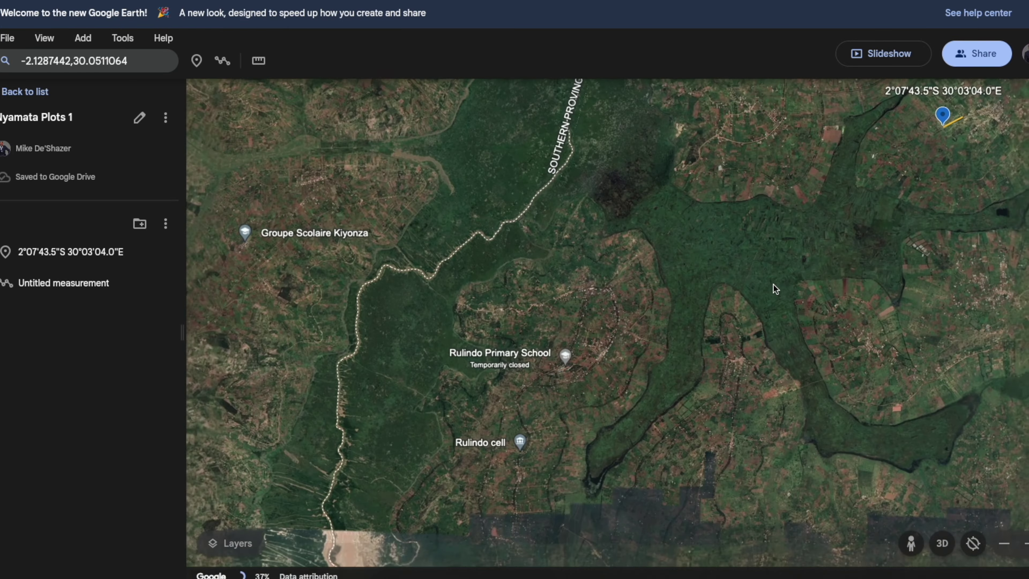
{"action": "left_click_drag", "start_coordinate": [943, 187], "coordinate": [664, 300]}
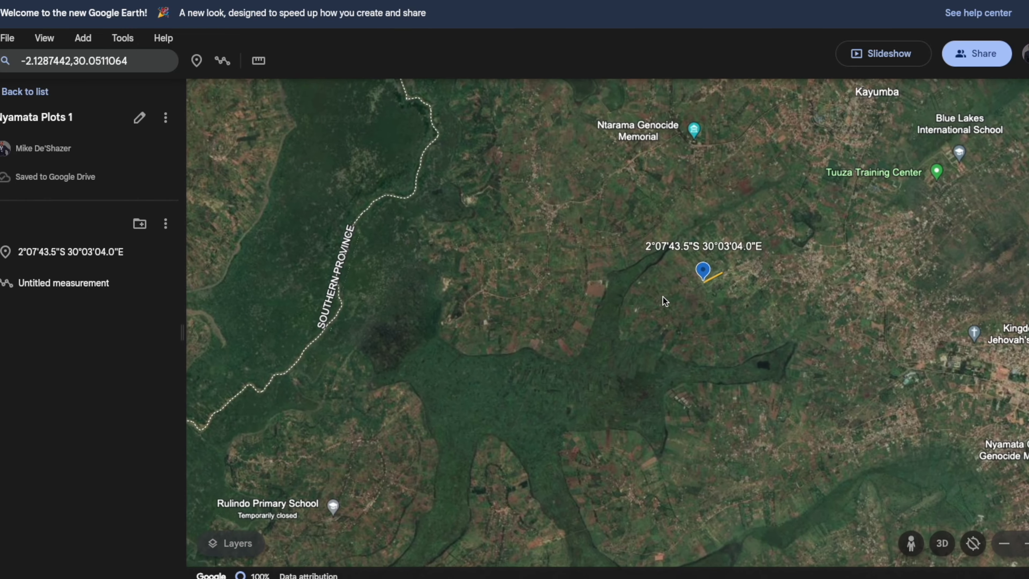
Examine the farmland and river flats along the Southern Province boundary southwest of the Nyamata plot.
{"action": "scroll", "coordinate": [636, 221], "scroll_direction": "up", "scroll_amount": 8}
{"action": "scroll", "coordinate": [563, 251], "scroll_direction": "up", "scroll_amount": 5}
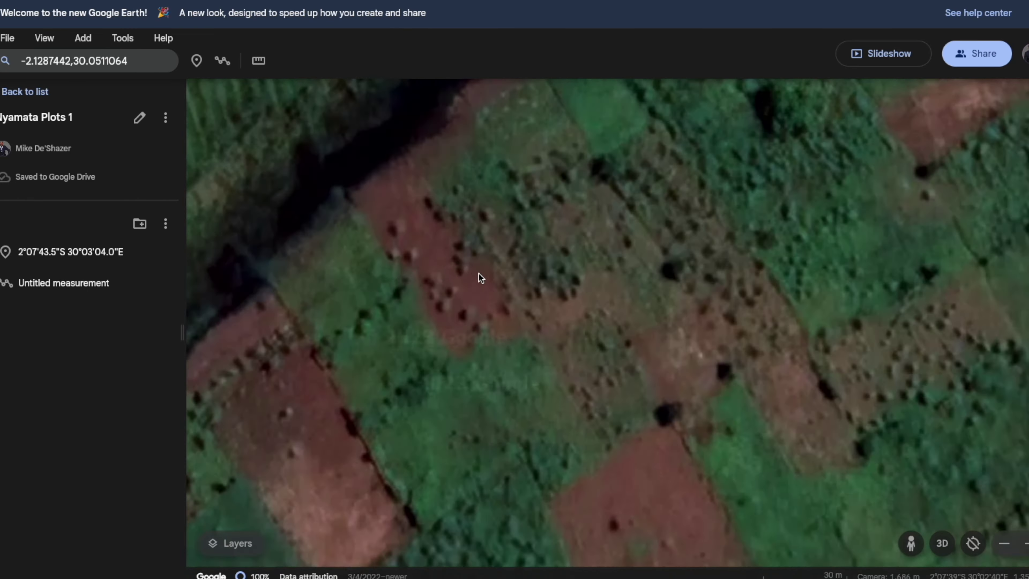
{"action": "scroll", "coordinate": [478, 274], "scroll_direction": "down", "scroll_amount": 10}
{"action": "scroll", "coordinate": [575, 288], "scroll_direction": "up", "scroll_amount": 3}
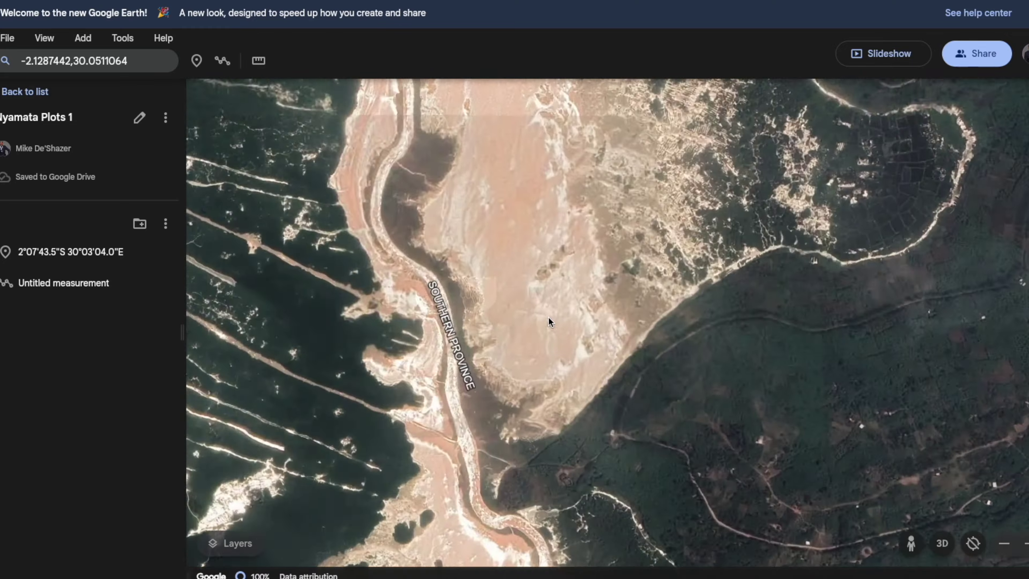
{"action": "scroll", "coordinate": [477, 330], "scroll_direction": "down", "scroll_amount": 3}
{"action": "scroll", "coordinate": [488, 324], "scroll_direction": "up", "scroll_amount": 5}
{"action": "scroll", "coordinate": [551, 327], "scroll_direction": "down", "scroll_amount": 8}
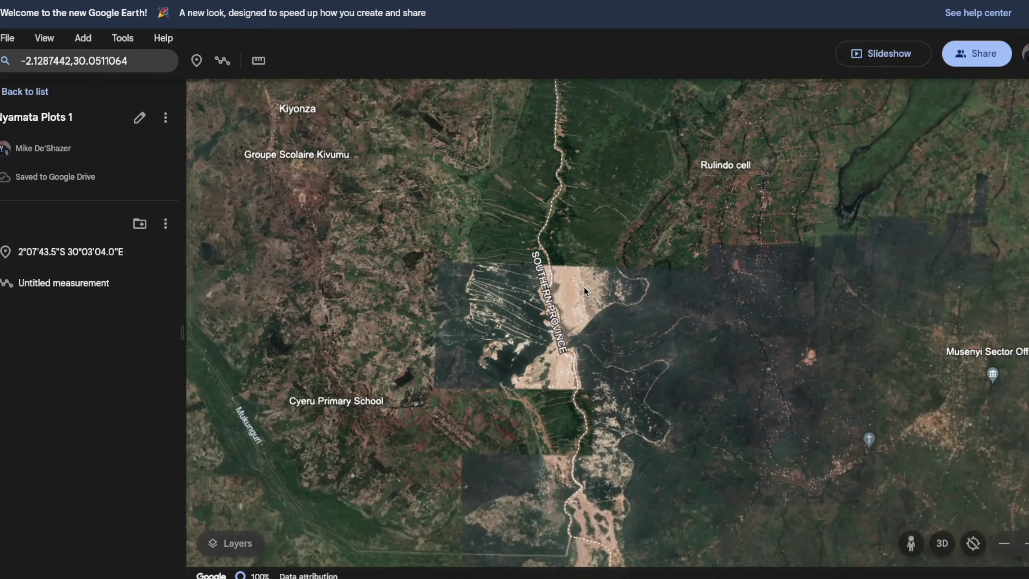
{"action": "scroll", "coordinate": [555, 344], "scroll_direction": "up", "scroll_amount": 10}
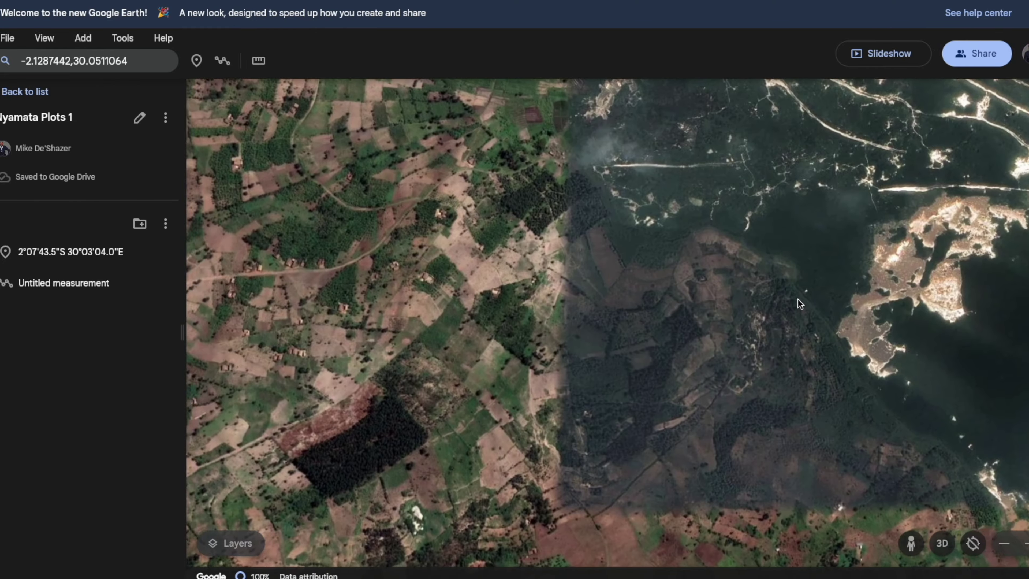
{"action": "scroll", "coordinate": [797, 299], "scroll_direction": "up", "scroll_amount": 3}
{"action": "scroll", "coordinate": [728, 313], "scroll_direction": "down", "scroll_amount": 5}
{"action": "scroll", "coordinate": [668, 292], "scroll_direction": "up", "scroll_amount": 5}
{"action": "left_click_drag", "start_coordinate": [623, 270], "coordinate": [387, 310]}
{"action": "left_click_drag", "start_coordinate": [287, 452], "coordinate": [284, 275]}
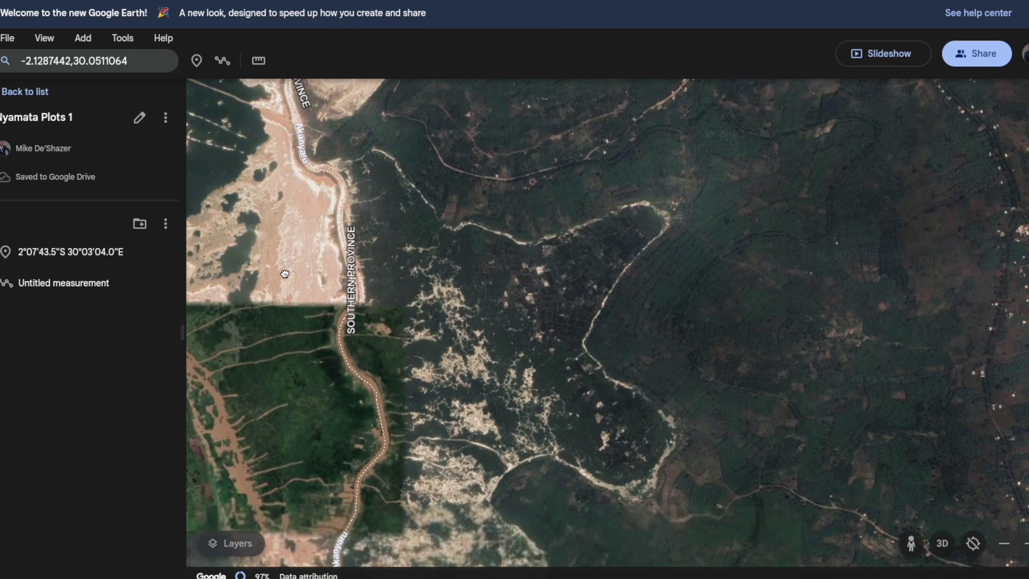
Inspect the Akanyaru river course and its bare flats west of Musenyi, both in overview and up close.
{"action": "scroll", "coordinate": [344, 362], "scroll_direction": "down", "scroll_amount": 5}
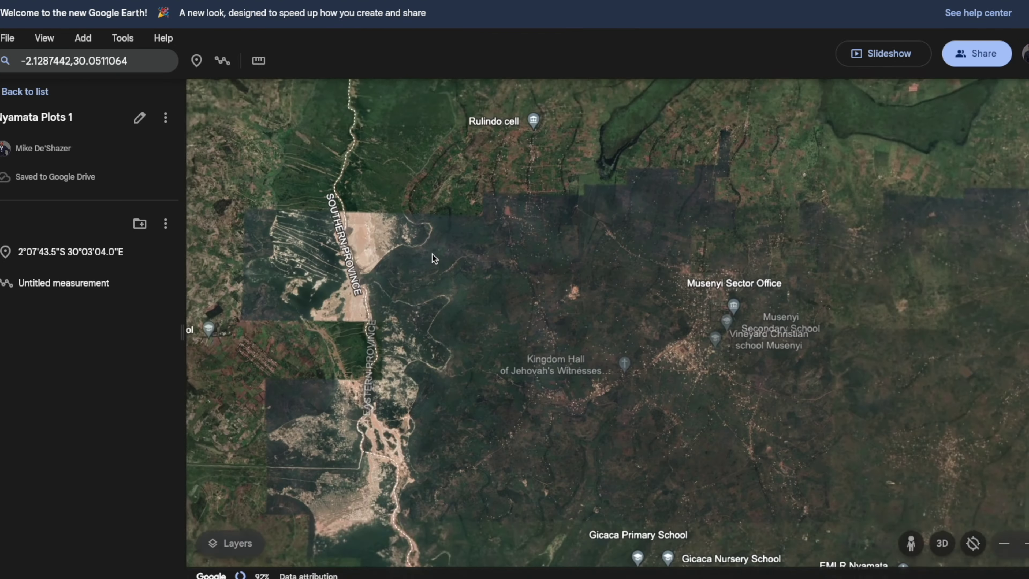
{"action": "scroll", "coordinate": [426, 325], "scroll_direction": "down", "scroll_amount": 2}
{"action": "scroll", "coordinate": [424, 330], "scroll_direction": "up", "scroll_amount": 5}
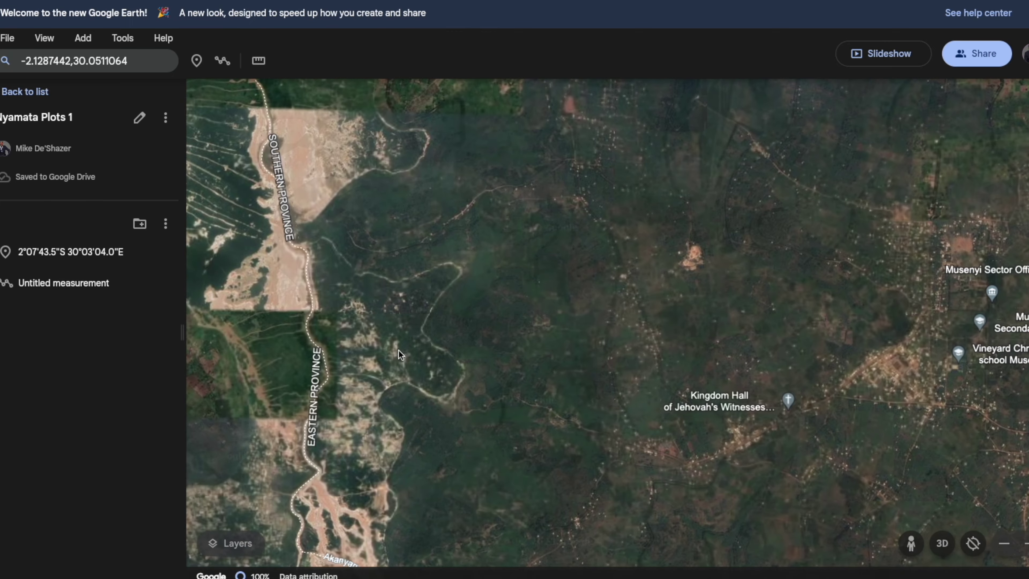
{"action": "scroll", "coordinate": [399, 351], "scroll_direction": "up", "scroll_amount": 3}
{"action": "left_click_drag", "start_coordinate": [262, 291], "coordinate": [659, 283]}
{"action": "scroll", "coordinate": [659, 280], "scroll_direction": "up", "scroll_amount": 5}
{"action": "scroll", "coordinate": [659, 280], "scroll_direction": "down", "scroll_amount": 3}
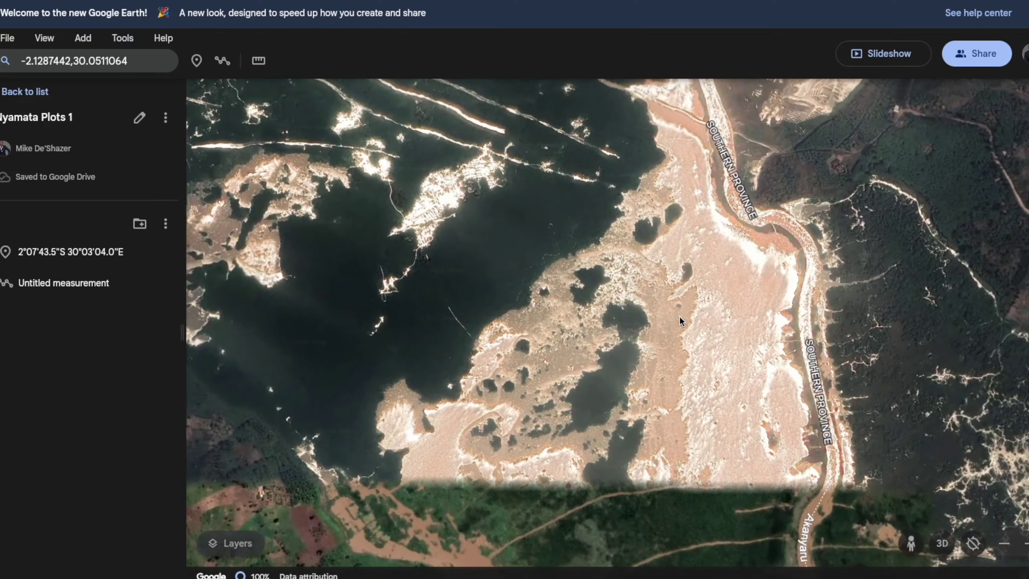
{"action": "scroll", "coordinate": [679, 316], "scroll_direction": "down", "scroll_amount": 2}
{"action": "scroll", "coordinate": [688, 264], "scroll_direction": "up", "scroll_amount": 8}
View the Nyamata plot placemark and its measurement line together with the surrounding fields and buildings.
{"action": "left_click_drag", "start_coordinate": [702, 221], "coordinate": [540, 532]}
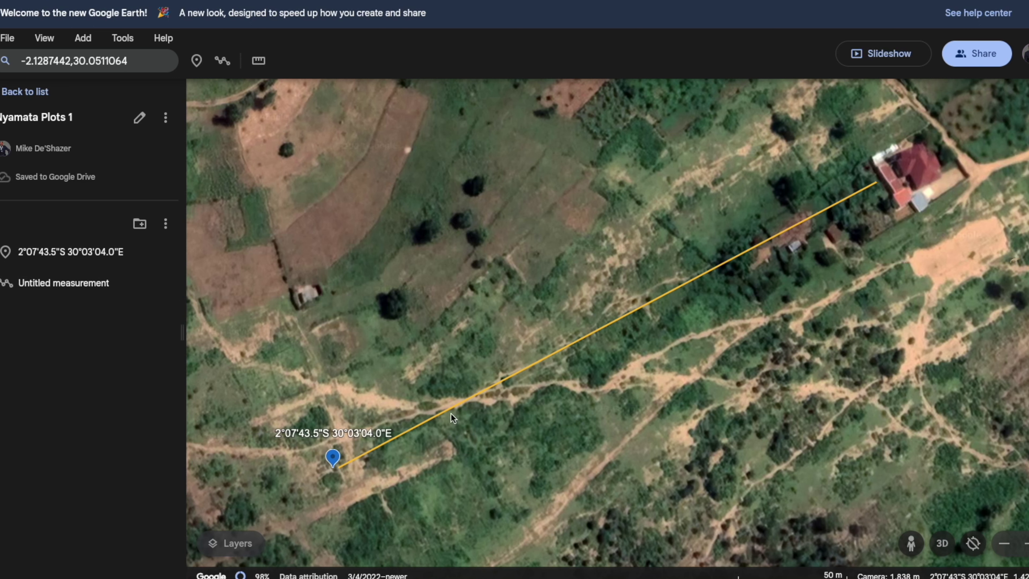
{"action": "scroll", "coordinate": [867, 298], "scroll_direction": "down", "scroll_amount": 3}
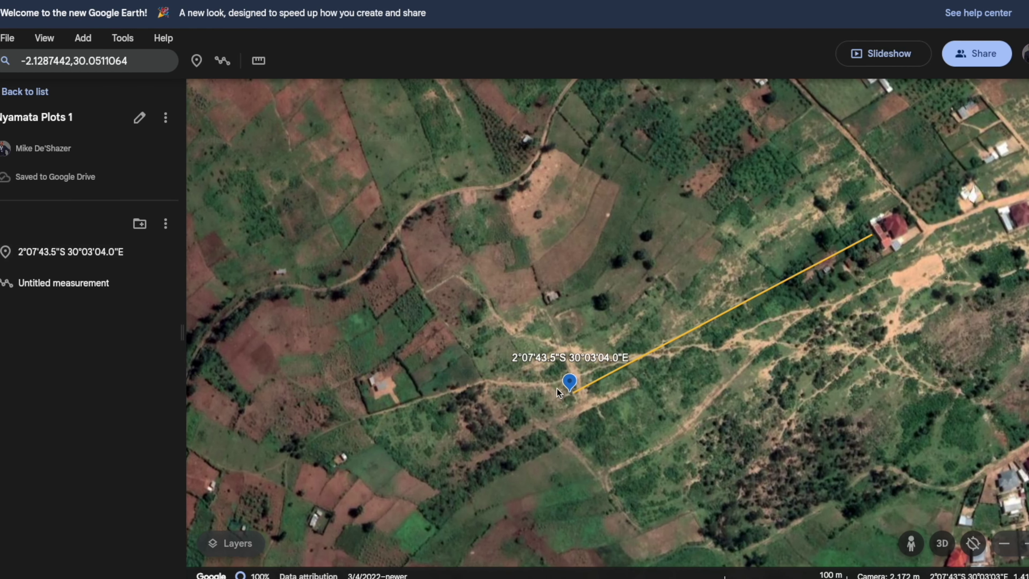
{"action": "scroll", "coordinate": [561, 382], "scroll_direction": "down", "scroll_amount": 2}
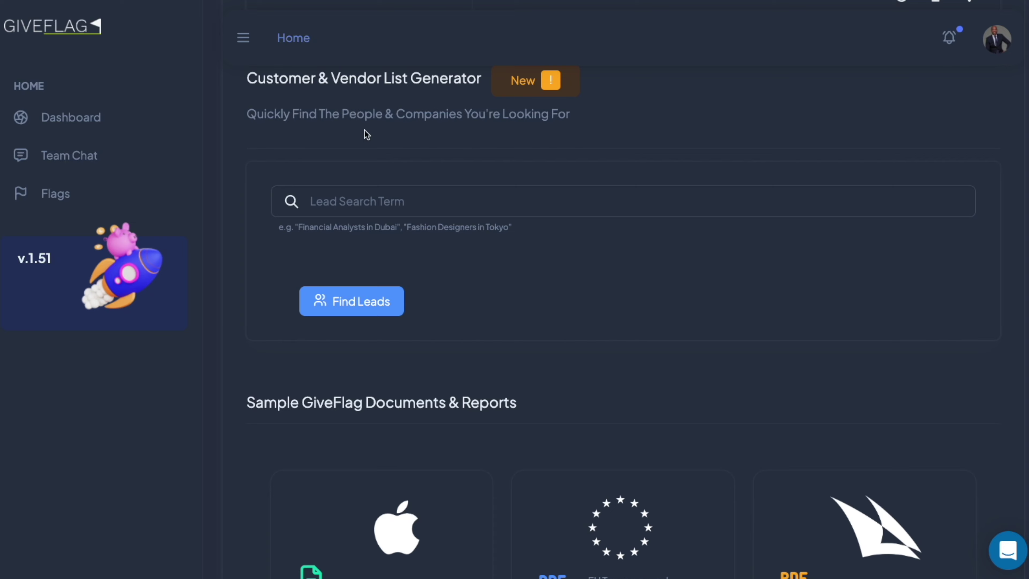
Switch to GiveFlag, open the flag analysis of the uploaded www-dombor-com water distribution PDF, and open its source document.
{"action": "scroll", "coordinate": [429, 344], "scroll_direction": "down", "scroll_amount": 15}
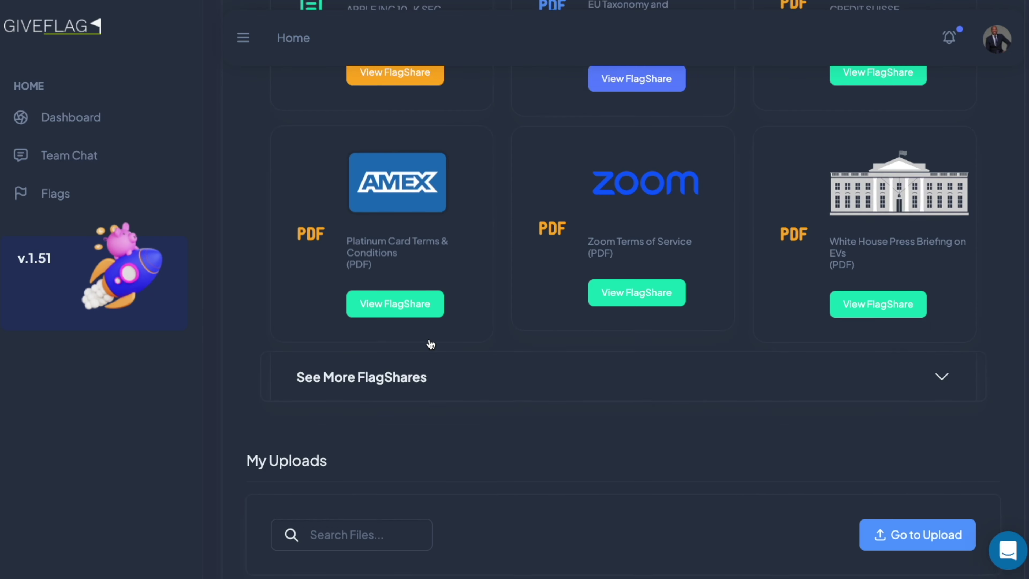
{"action": "scroll", "coordinate": [442, 365], "scroll_direction": "down", "scroll_amount": 10}
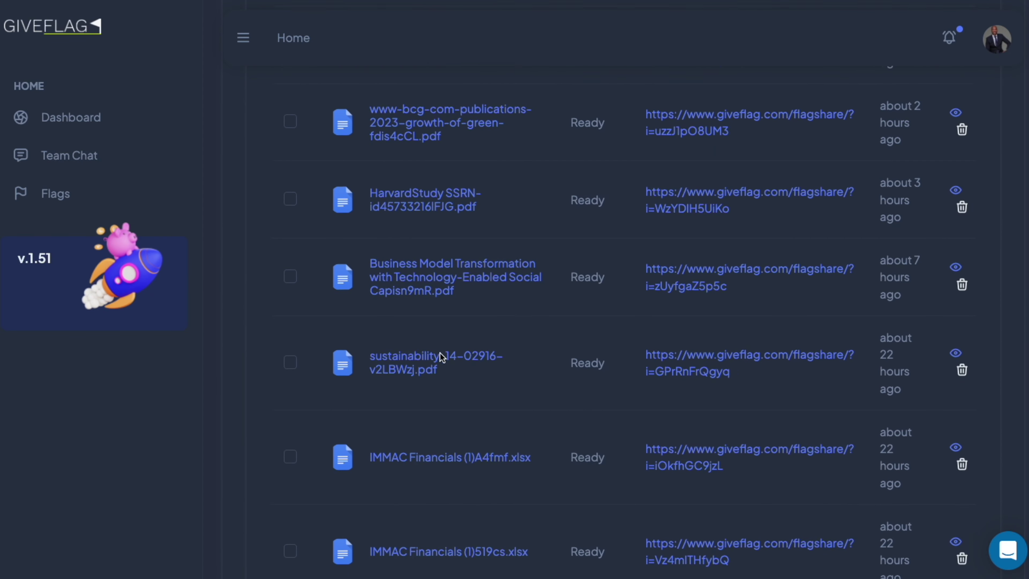
{"action": "scroll", "coordinate": [443, 376], "scroll_direction": "down", "scroll_amount": 1}
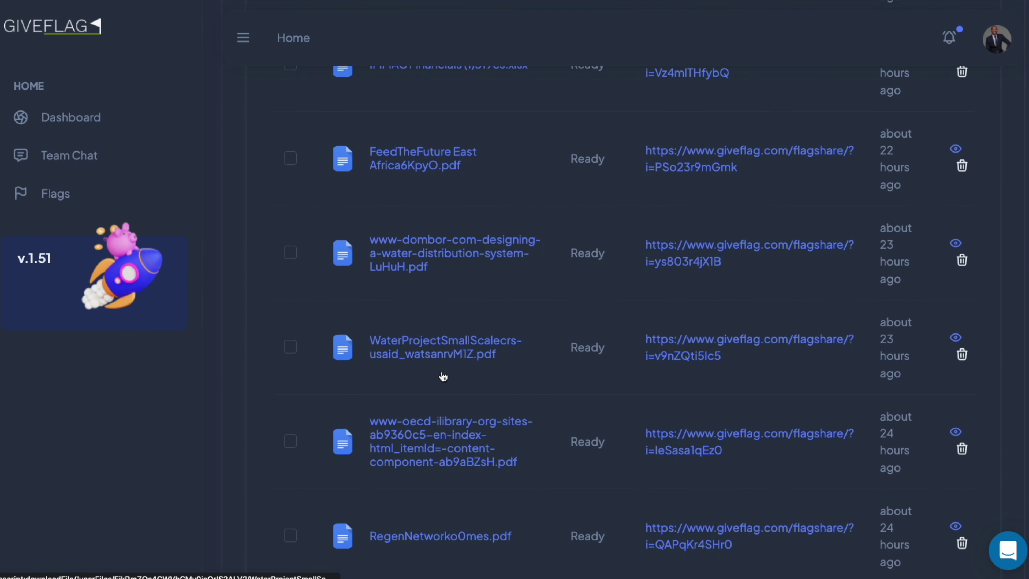
{"action": "left_click", "coordinate": [713, 239]}
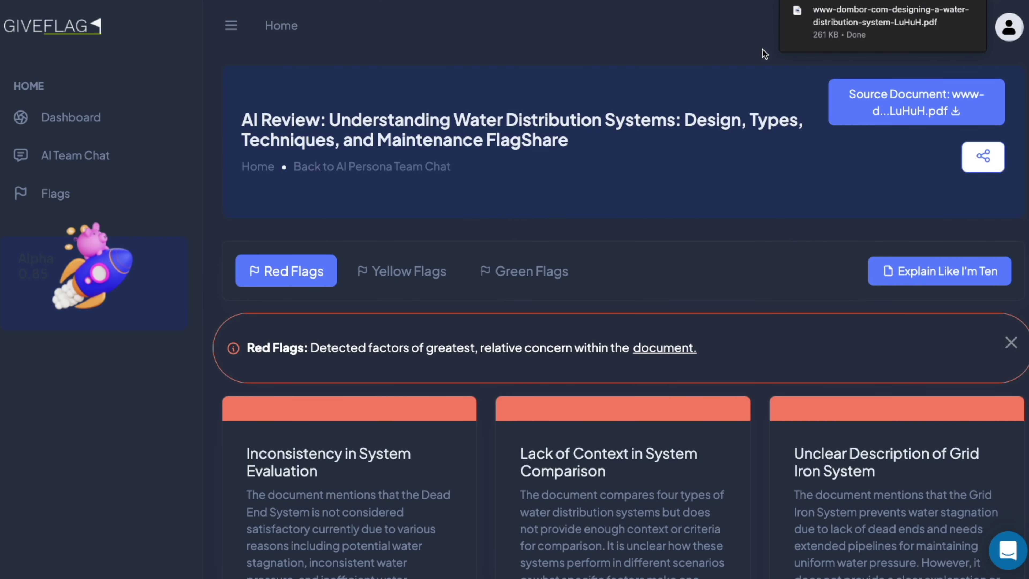
{"action": "left_click", "coordinate": [900, 25]}
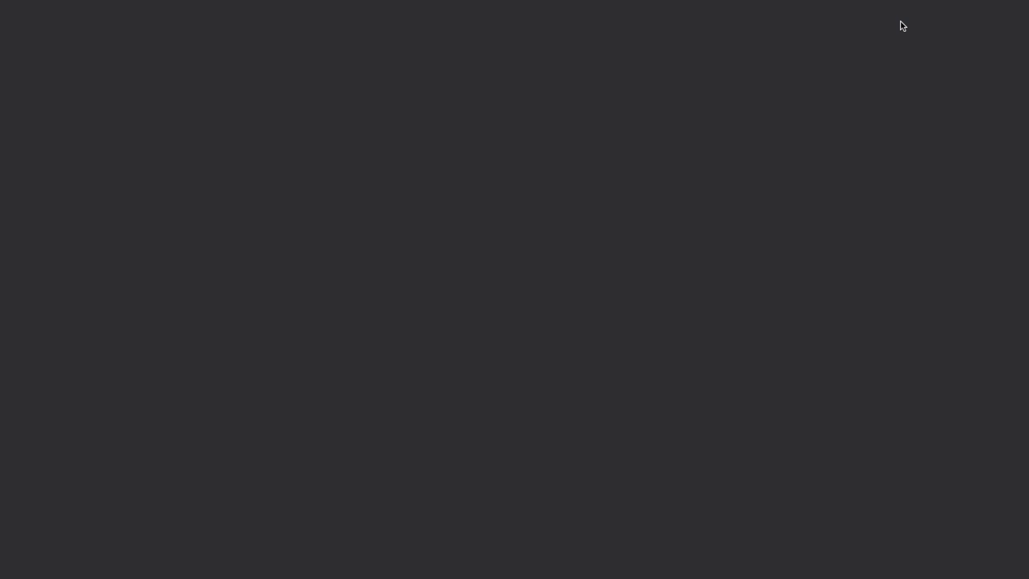
Read the PDF's sections on distribution layouts, supply methods and pumps, highlighting "Gravity Supply", and close the document.
{"action": "scroll", "coordinate": [561, 285], "scroll_direction": "down", "scroll_amount": 10}
{"action": "scroll", "coordinate": [561, 286], "scroll_direction": "down", "scroll_amount": 10}
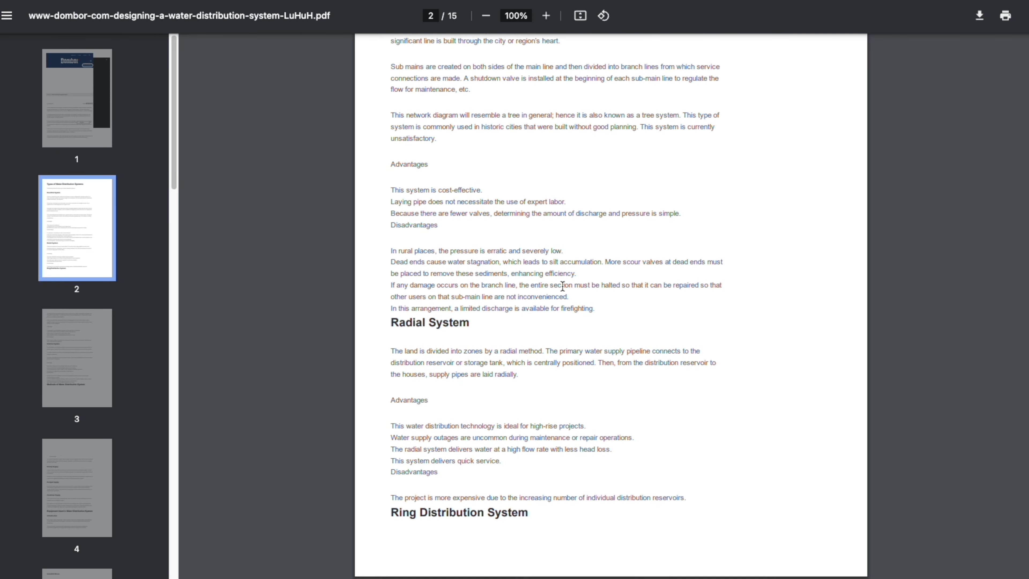
{"action": "left_click_drag", "start_coordinate": [436, 283], "coordinate": [615, 276]}
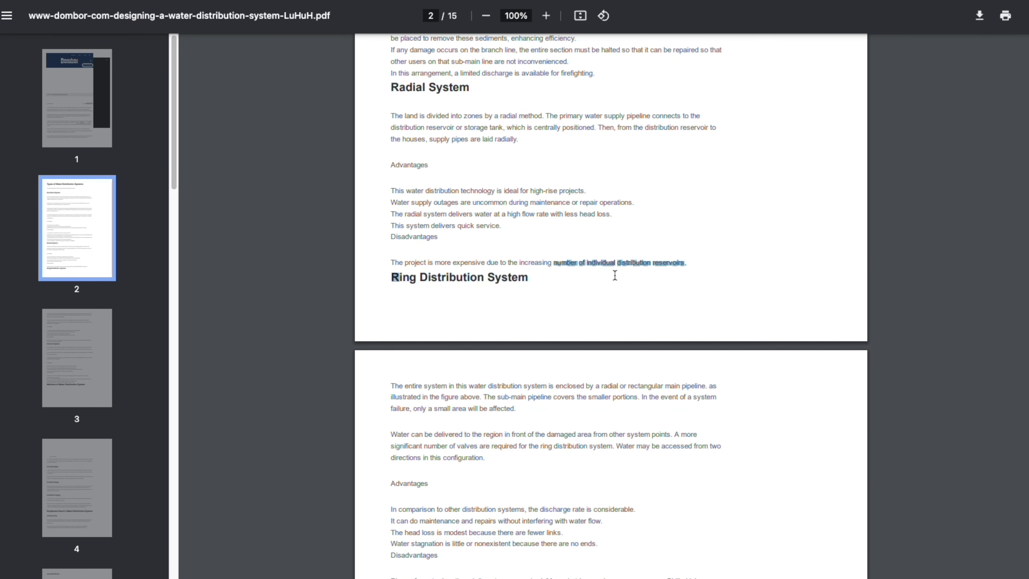
{"action": "scroll", "coordinate": [616, 303], "scroll_direction": "down", "scroll_amount": 10}
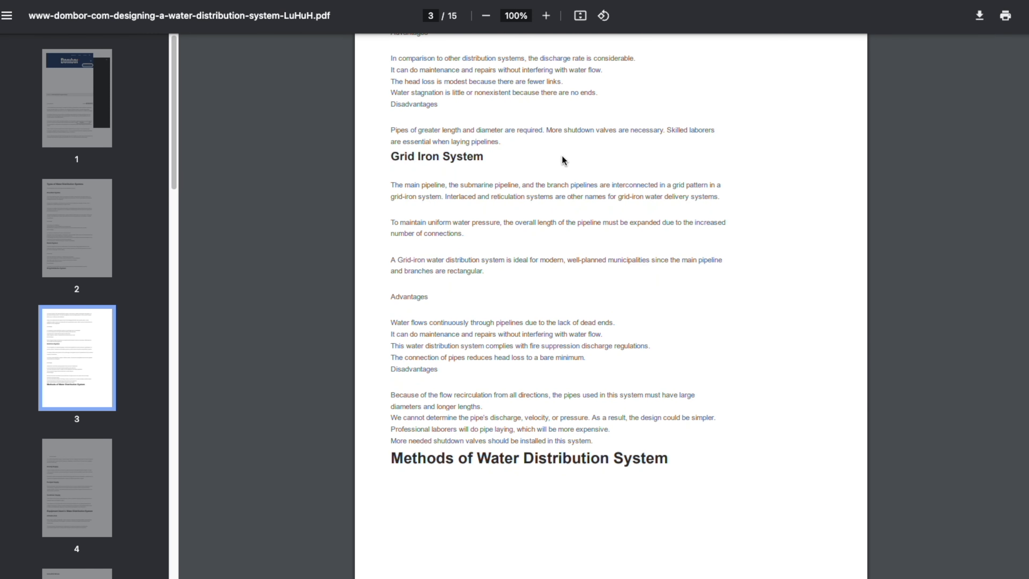
{"action": "left_click_drag", "start_coordinate": [387, 151], "coordinate": [564, 159]}
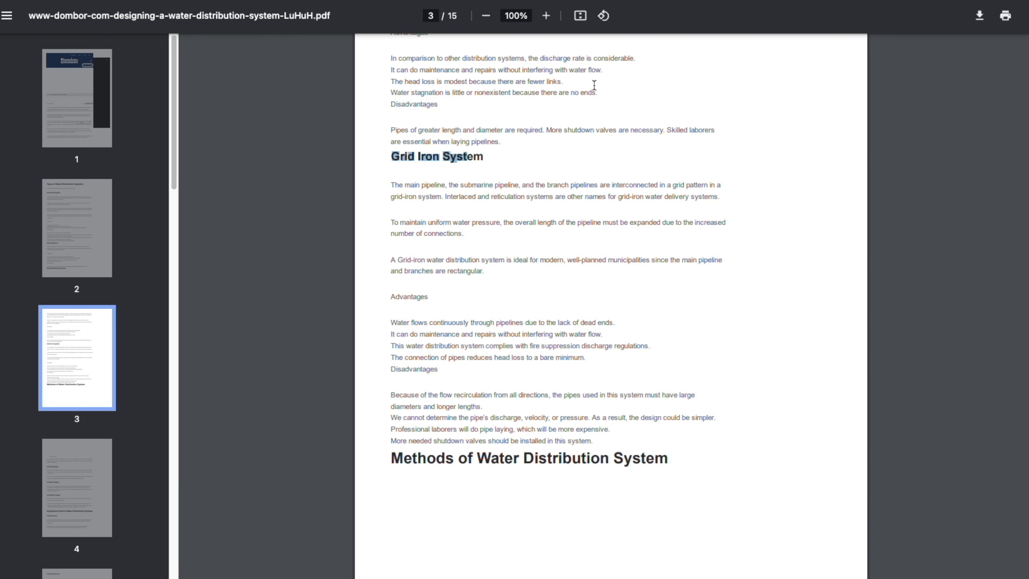
{"action": "scroll", "coordinate": [466, 119], "scroll_direction": "down", "scroll_amount": 15}
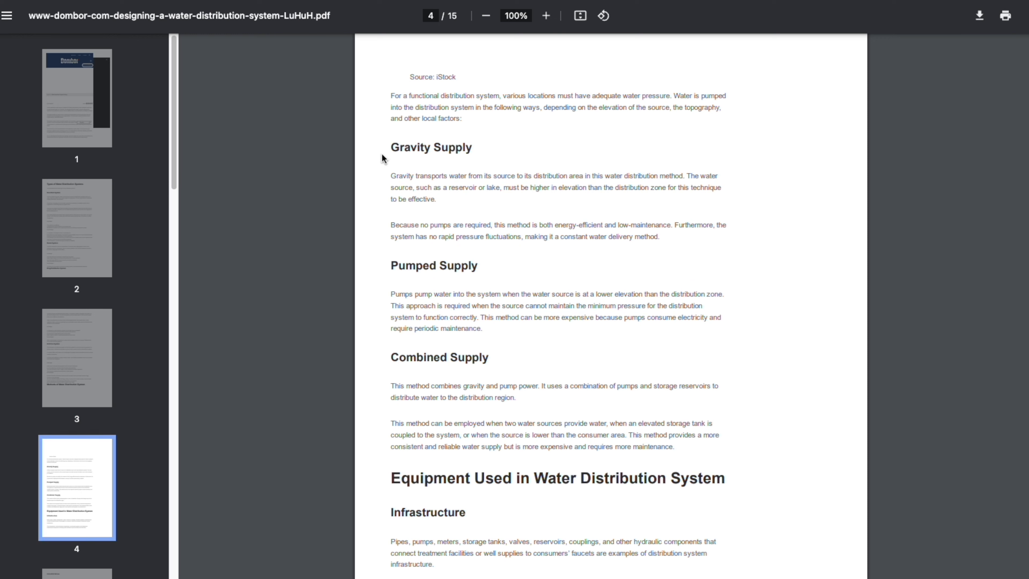
{"action": "left_click_drag", "start_coordinate": [389, 147], "coordinate": [545, 152]}
{"action": "scroll", "coordinate": [445, 376], "scroll_direction": "down", "scroll_amount": 20}
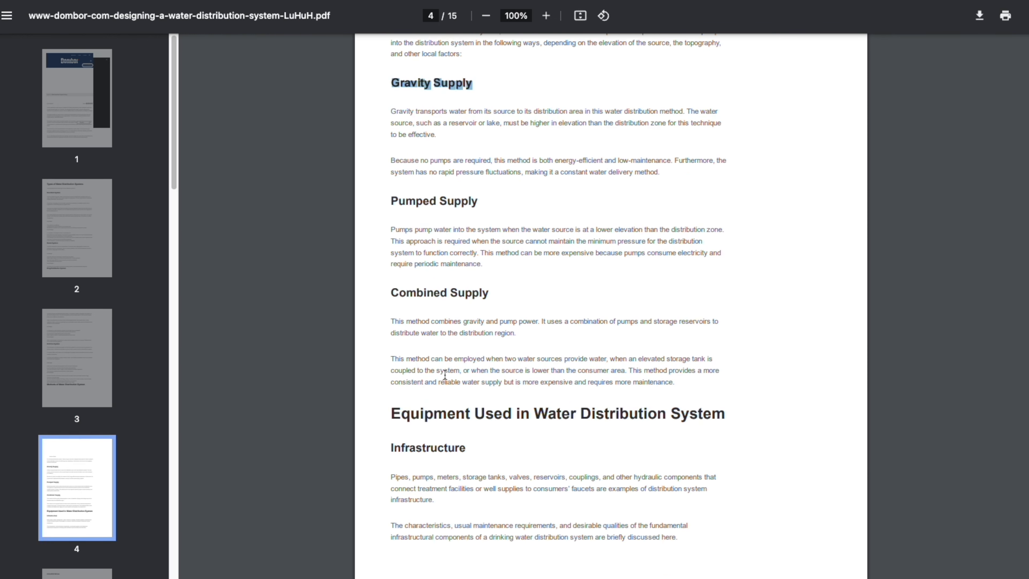
{"action": "scroll", "coordinate": [444, 376], "scroll_direction": "down", "scroll_amount": 10}
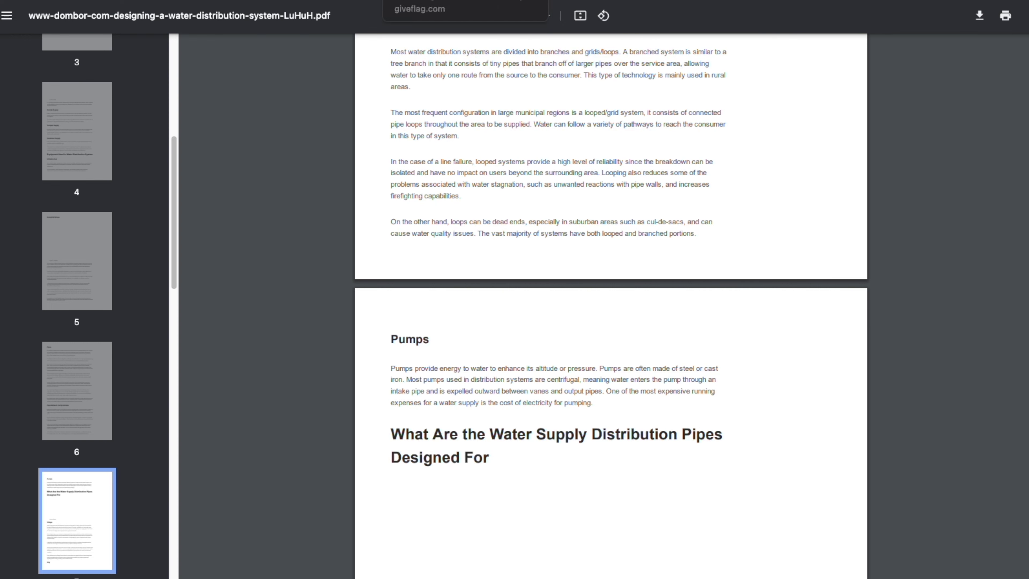
{"action": "key", "text": "ctrl+w"}
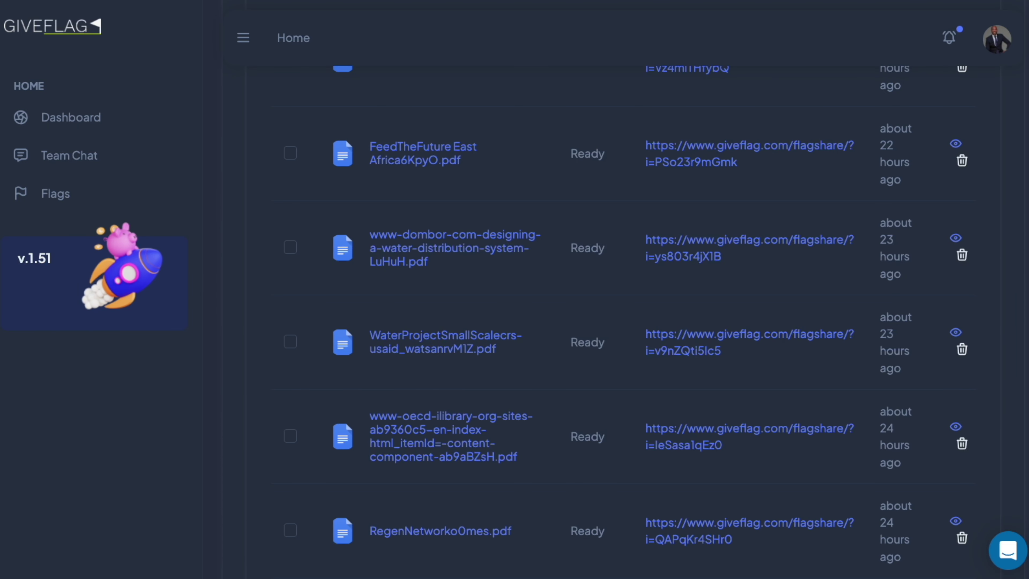
Look through the uploaded documents list around the water project and distribution files.
{"action": "scroll", "coordinate": [527, 333], "scroll_direction": "up", "scroll_amount": 10}
{"action": "scroll", "coordinate": [527, 332], "scroll_direction": "down", "scroll_amount": 15}
{"action": "scroll", "coordinate": [528, 333], "scroll_direction": "down", "scroll_amount": 5}
{"action": "scroll", "coordinate": [527, 332], "scroll_direction": "up", "scroll_amount": 2}
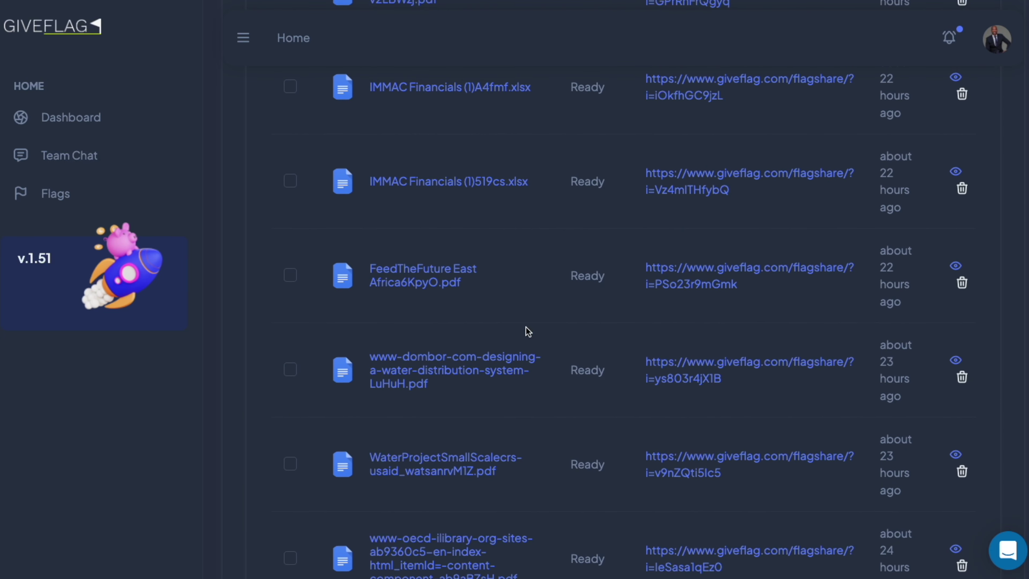
{"action": "scroll", "coordinate": [527, 329], "scroll_direction": "up", "scroll_amount": 5}
{"action": "scroll", "coordinate": [528, 331], "scroll_direction": "up", "scroll_amount": 2}
{"action": "scroll", "coordinate": [528, 333], "scroll_direction": "up", "scroll_amount": 13}
{"action": "scroll", "coordinate": [484, 317], "scroll_direction": "down", "scroll_amount": 6}
Filter the uploads by "dom" and select www-dombor-com-designing-a-water-distribution-system-LuHuH.pdf for discussion.
{"action": "left_click", "coordinate": [364, 279]}
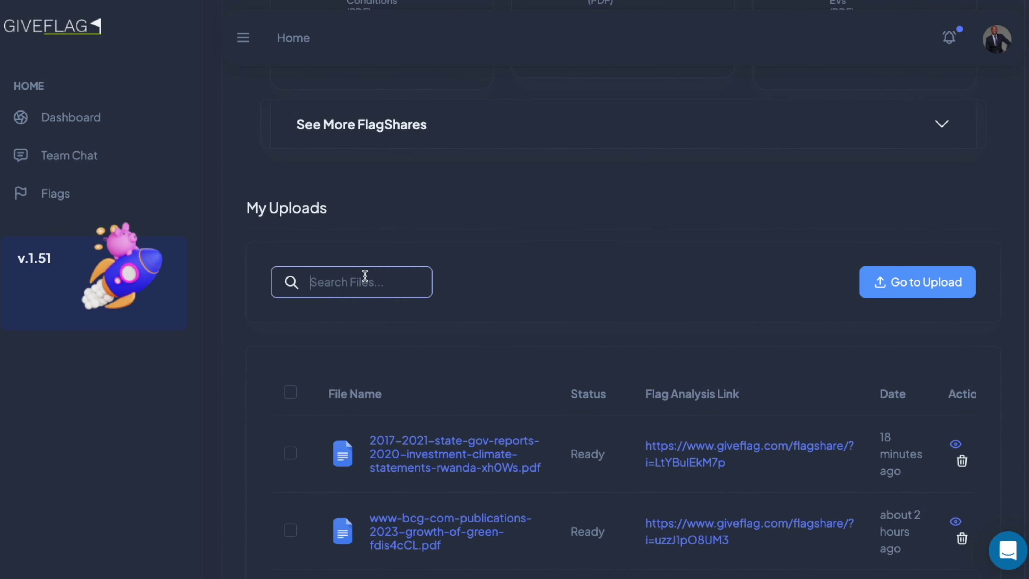
{"action": "type", "text": "don"}
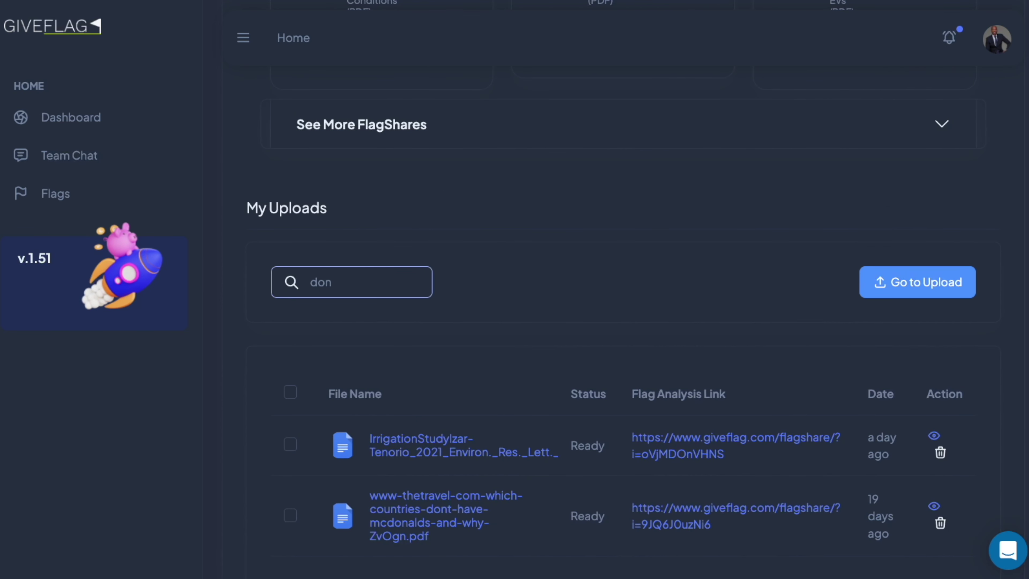
{"action": "scroll", "coordinate": [487, 412], "scroll_direction": "down", "scroll_amount": 3}
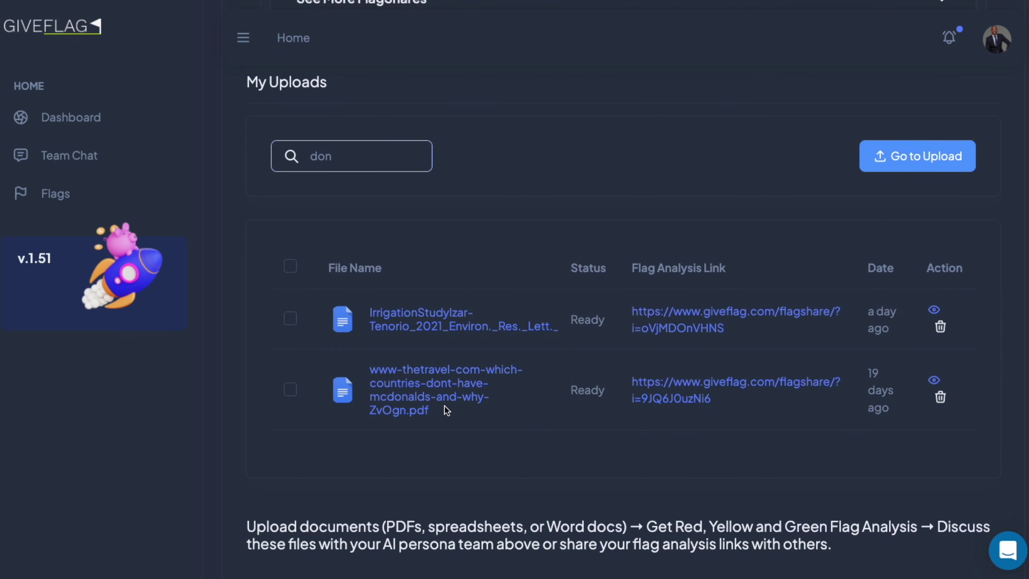
{"action": "key", "text": "BackSpace"}
{"action": "type", "text": "m"}
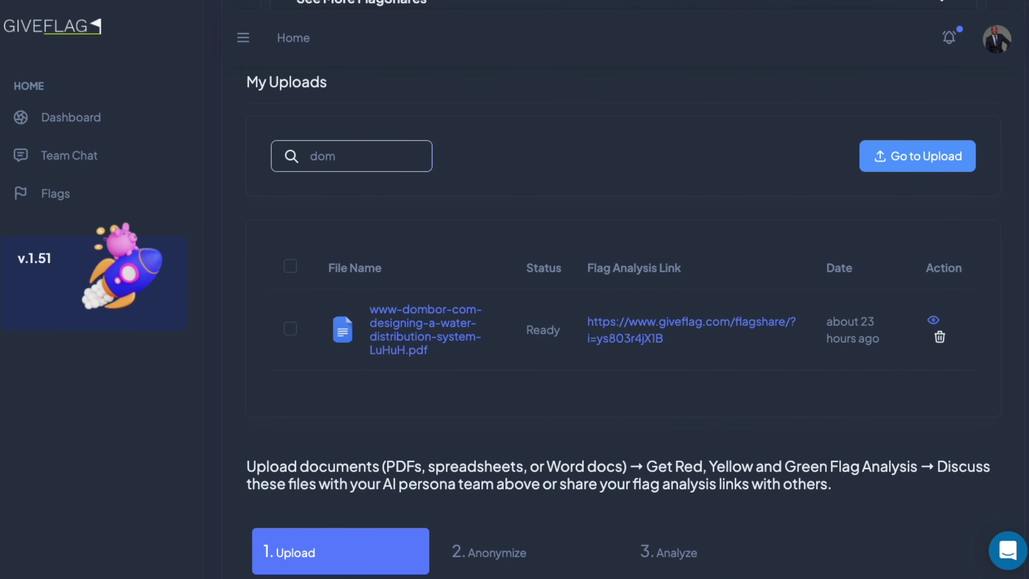
{"action": "left_click", "coordinate": [290, 328]}
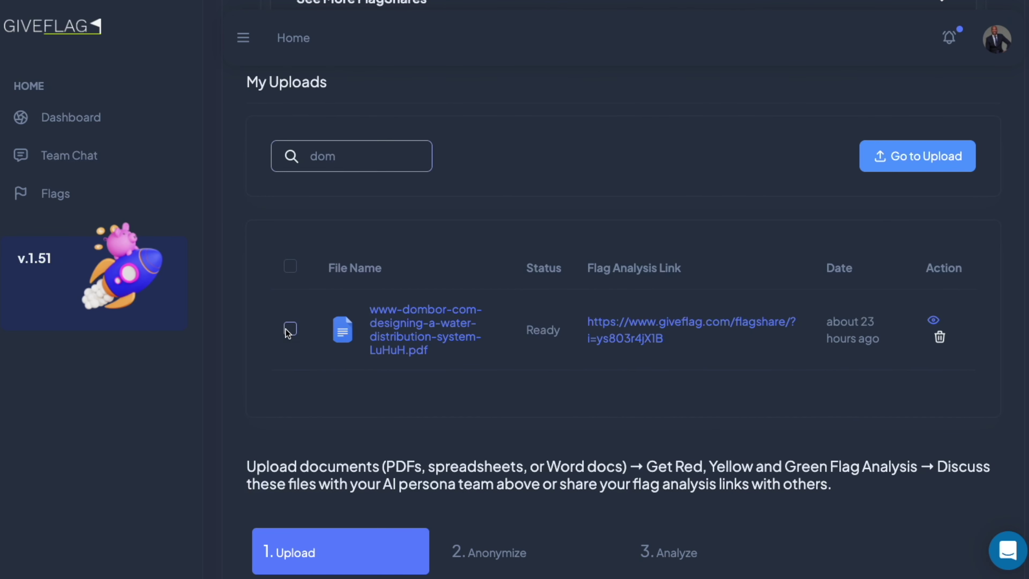
{"action": "left_click", "coordinate": [788, 369]}
Ask the team chat "For the farm in rwanda, moving water 300 meters, which of these systems make sense and what are the most effective systems?".
{"action": "scroll", "coordinate": [610, 241], "scroll_direction": "up", "scroll_amount": 20}
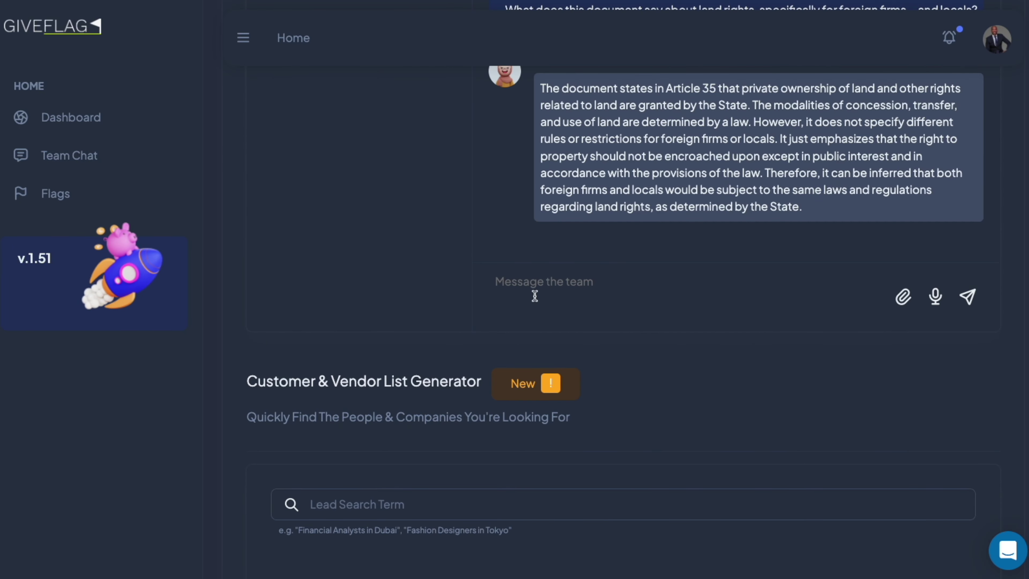
{"action": "type", "text": "For the farm in rwanda, moving water 300 meters, which of these systems make sense and"}
{"action": "type", "text": " what are the be"}
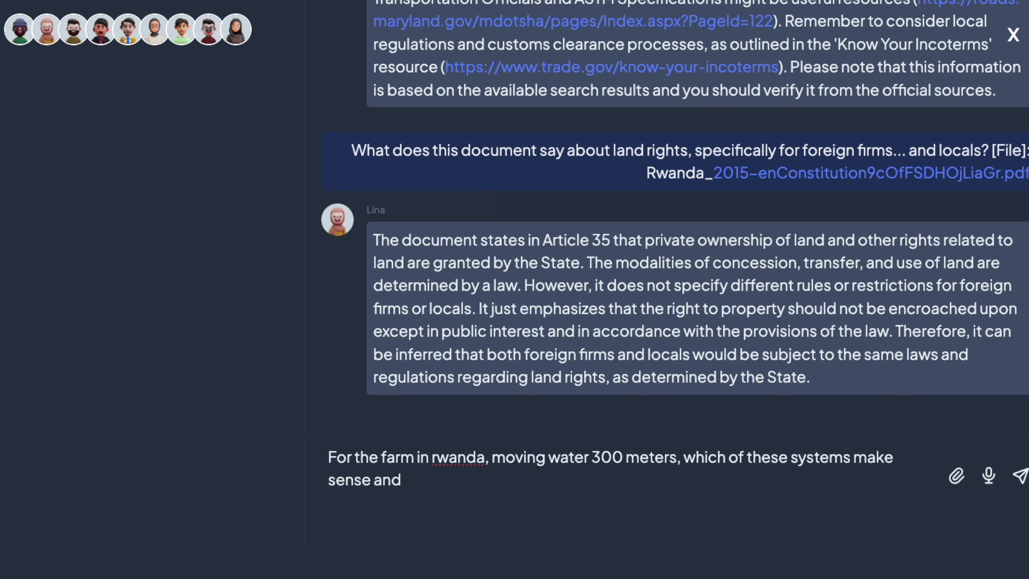
{"action": "key", "text": "BackSpace"}
{"action": "key", "text": "BackSpace"}
{"action": "type", "text": "most eff"}
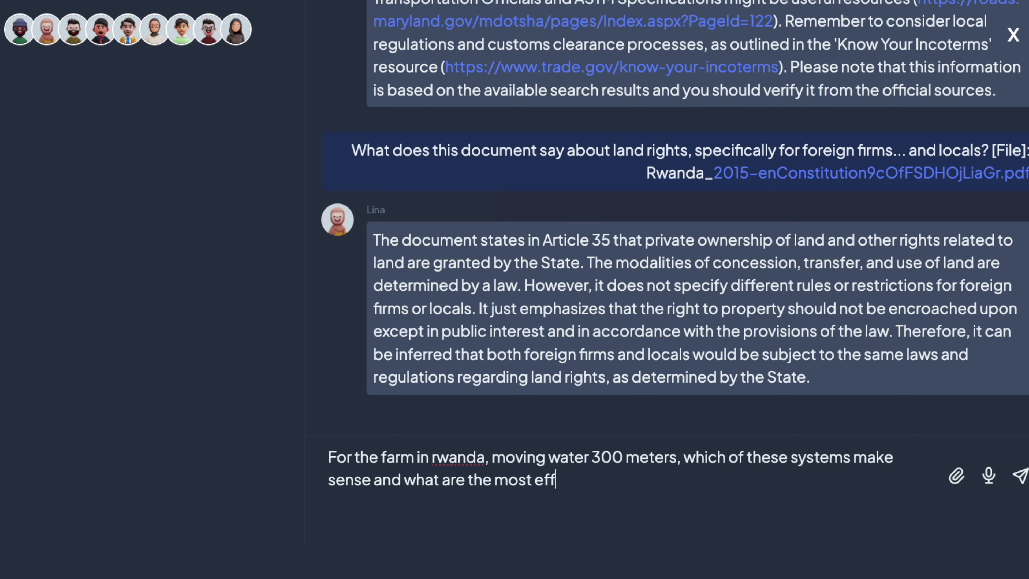
{"action": "type", "text": "ective systems"}
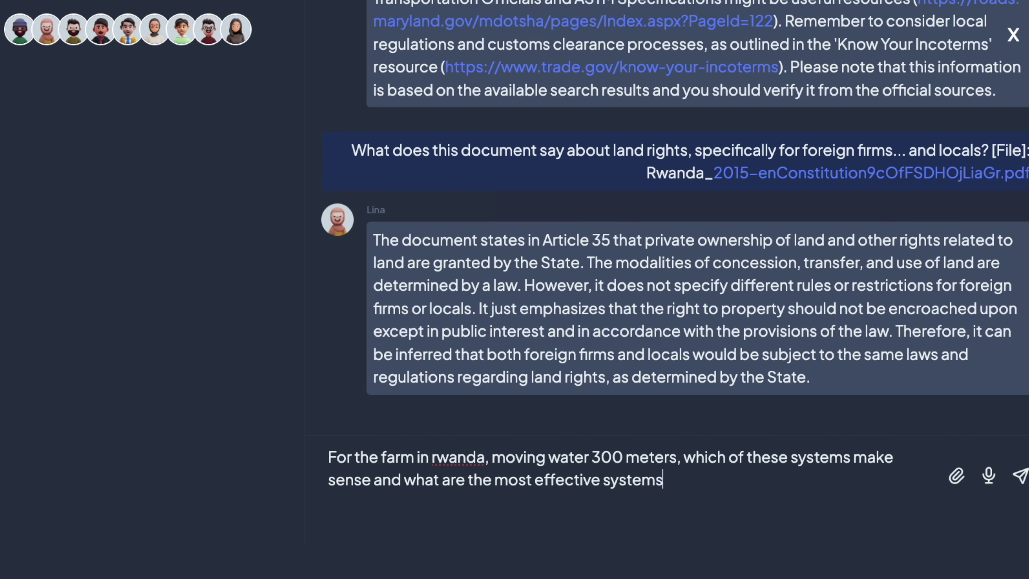
{"action": "type", "text": "?"}
{"action": "key", "text": "Return"}
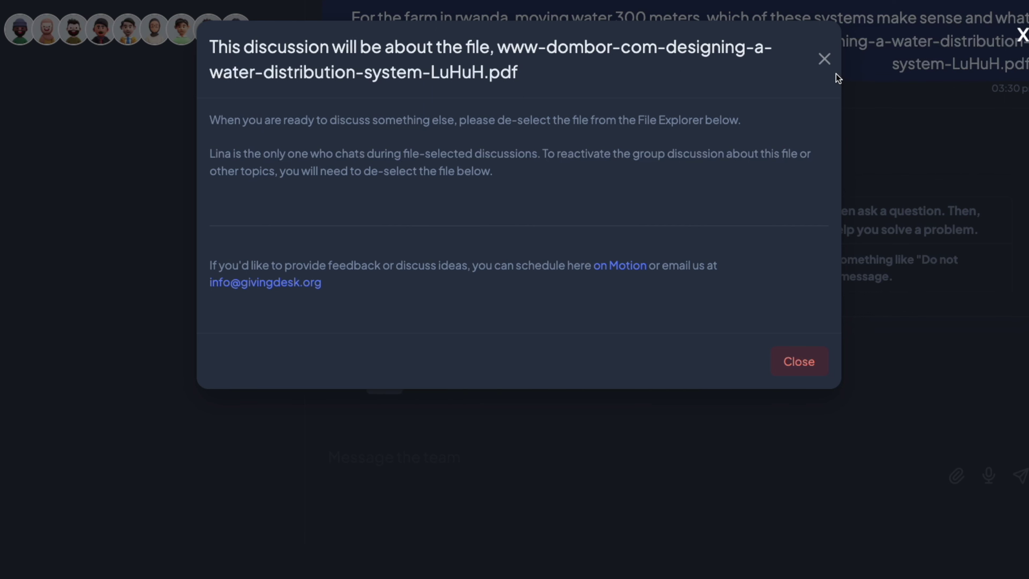
Dismiss the file discussion notice and read the reply on the recommended water system, highlighting the "combination of the Radial and Grid Iron systems" passage and its reasons.
{"action": "left_click", "coordinate": [825, 59]}
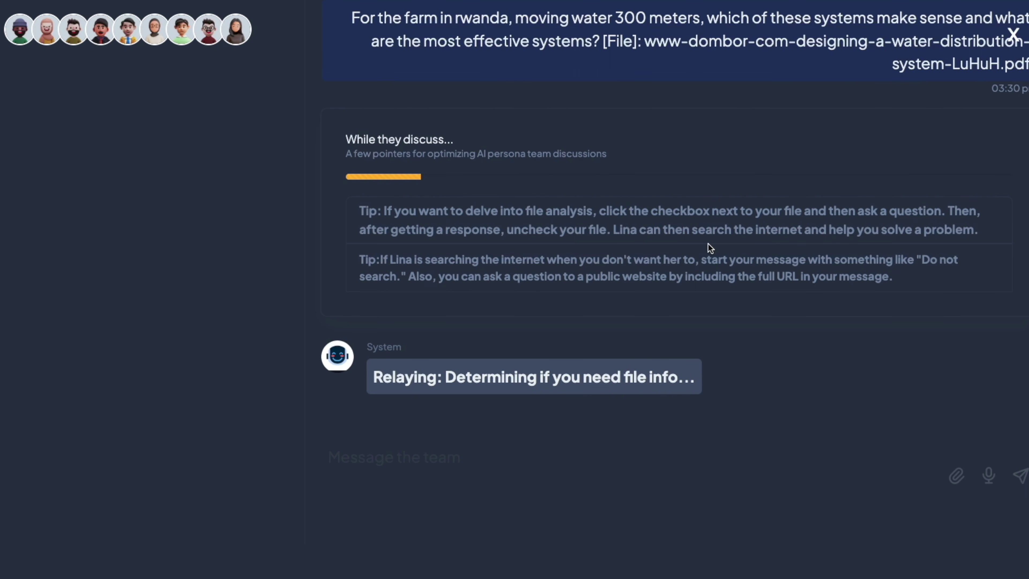
{"action": "left_click_drag", "start_coordinate": [436, 193], "coordinate": [576, 216]}
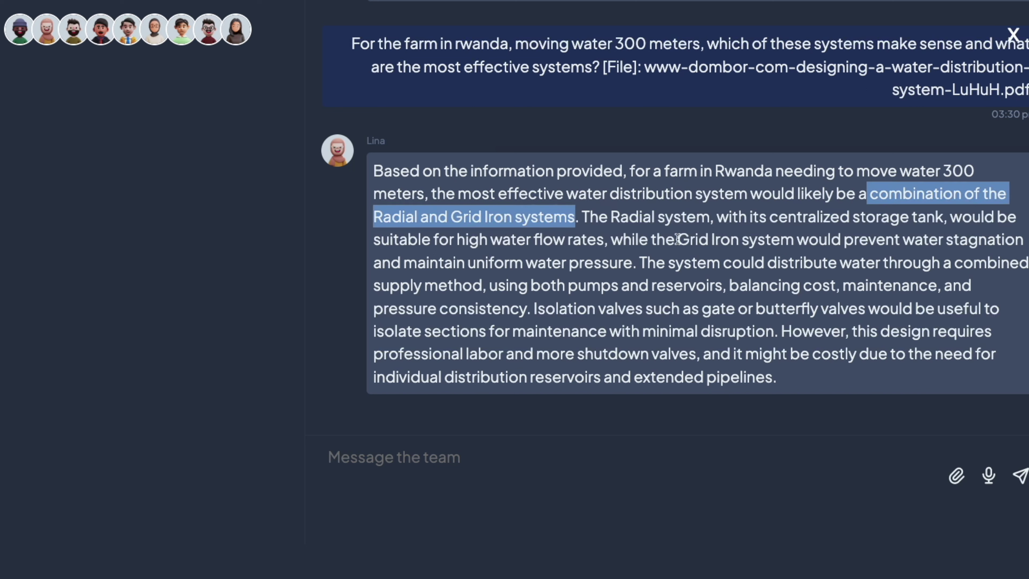
{"action": "left_click_drag", "start_coordinate": [696, 218], "coordinate": [909, 219]}
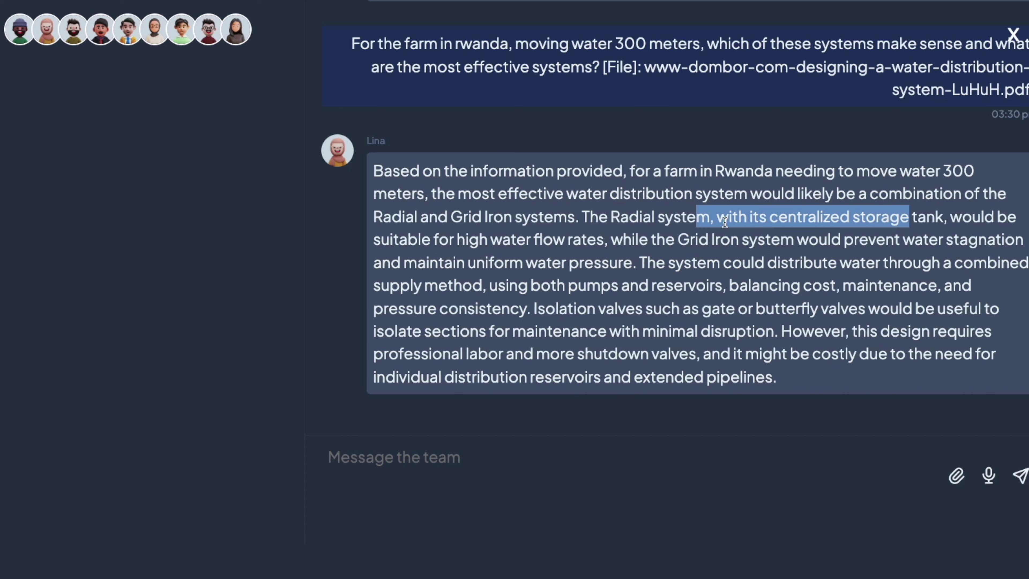
{"action": "left_click_drag", "start_coordinate": [405, 240], "coordinate": [613, 240]}
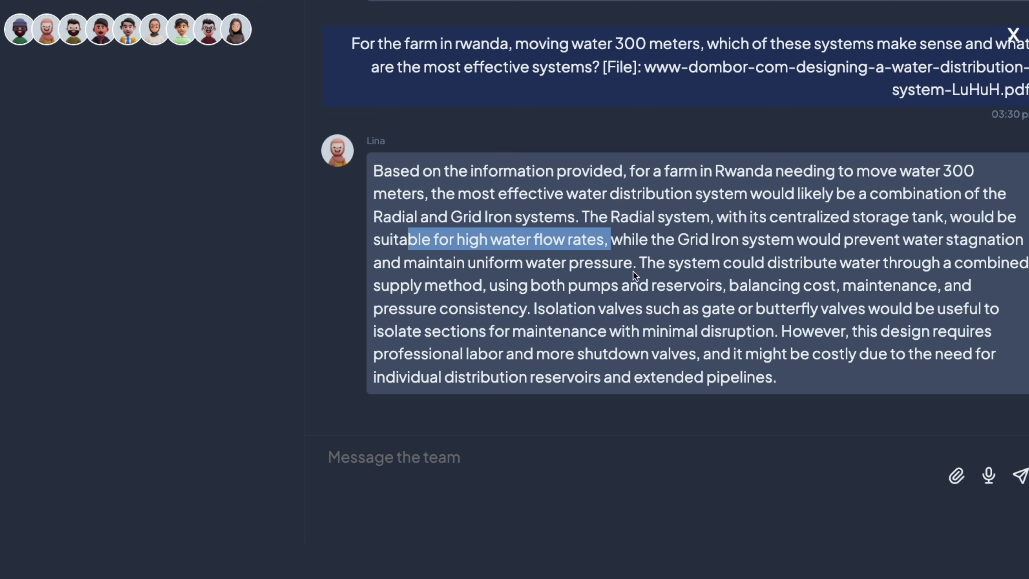
{"action": "left_click_drag", "start_coordinate": [675, 240], "coordinate": [953, 262]}
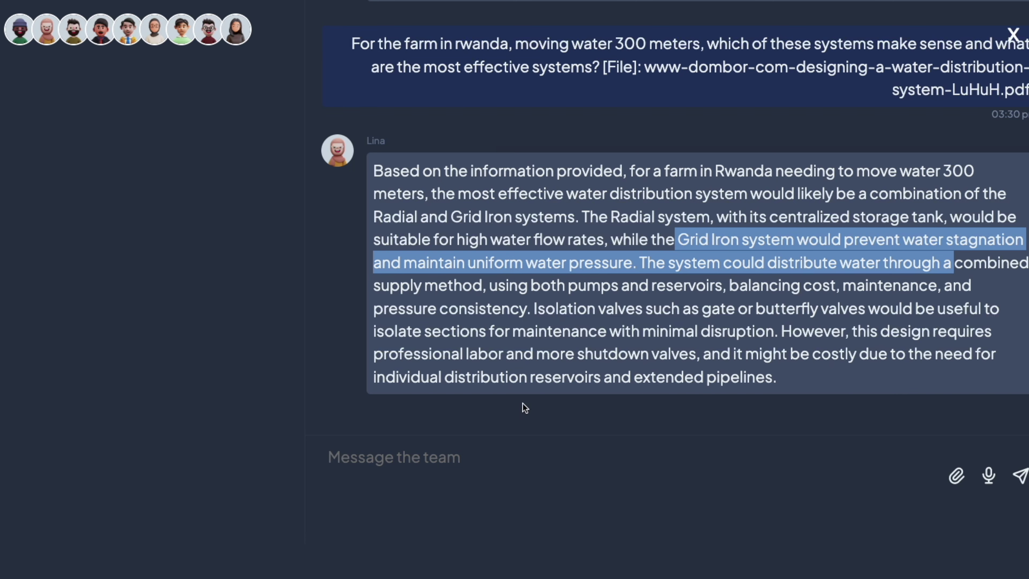
Leave the expanded chat, deselect the dombor water distribution PDF in the uploads list, and clear the "dom" file filter.
{"action": "left_click", "coordinate": [1014, 44]}
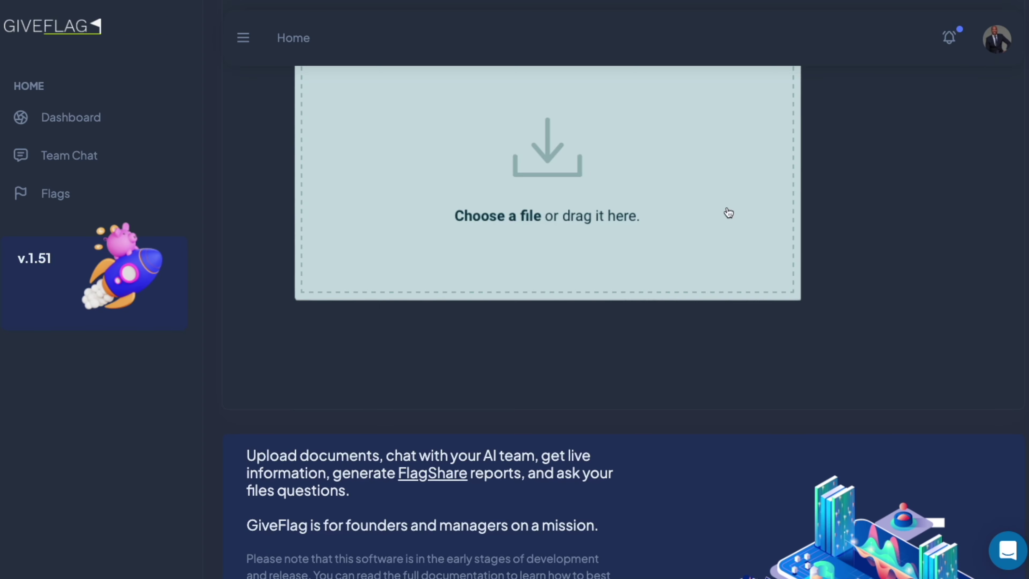
{"action": "scroll", "coordinate": [725, 251], "scroll_direction": "up", "scroll_amount": 5}
{"action": "scroll", "coordinate": [712, 369], "scroll_direction": "down", "scroll_amount": 15}
{"action": "scroll", "coordinate": [712, 368], "scroll_direction": "up", "scroll_amount": 15}
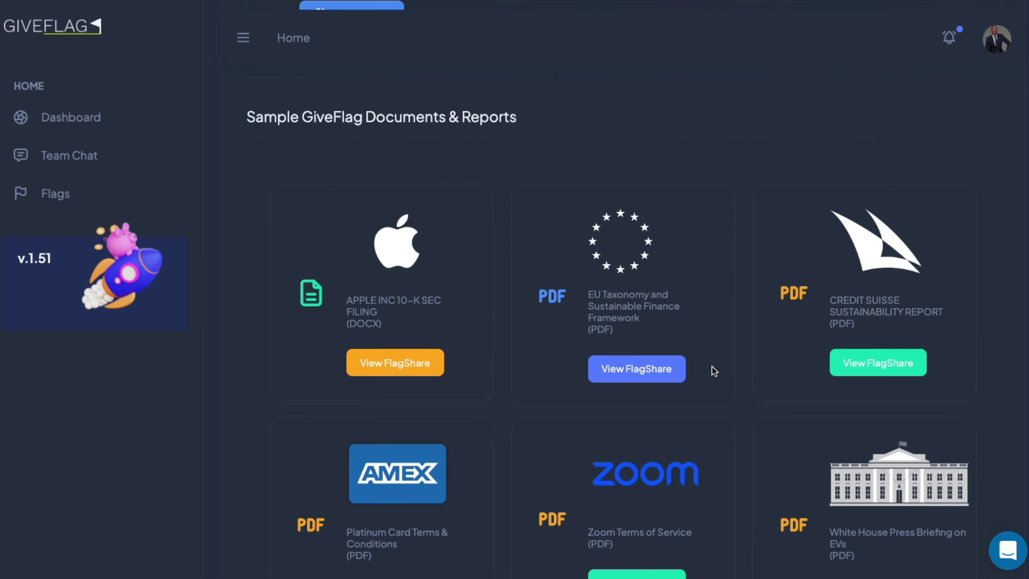
{"action": "scroll", "coordinate": [708, 373], "scroll_direction": "up", "scroll_amount": 5}
{"action": "scroll", "coordinate": [708, 371], "scroll_direction": "down", "scroll_amount": 15}
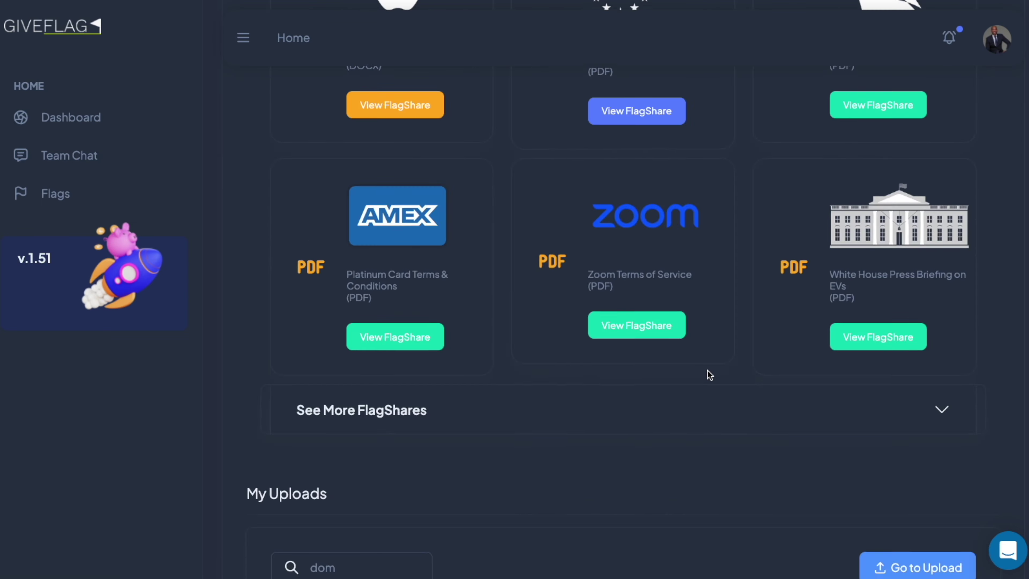
{"action": "scroll", "coordinate": [708, 371], "scroll_direction": "up", "scroll_amount": 10}
{"action": "scroll", "coordinate": [705, 372], "scroll_direction": "down", "scroll_amount": 5}
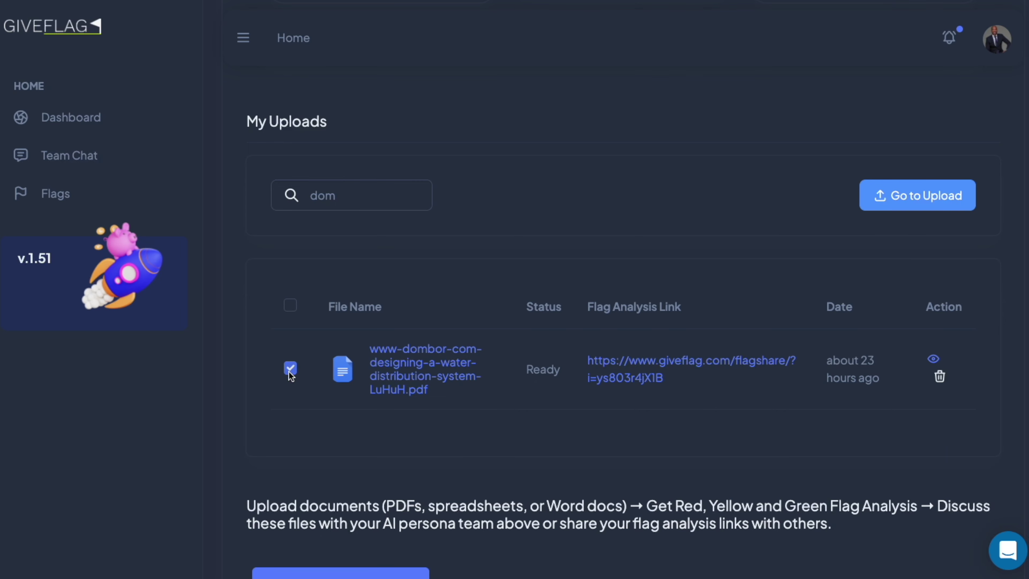
{"action": "left_click", "coordinate": [290, 374]}
{"action": "left_click", "coordinate": [798, 336]}
{"action": "double_click", "coordinate": [345, 196]}
{"action": "key", "text": "BackSpace"}
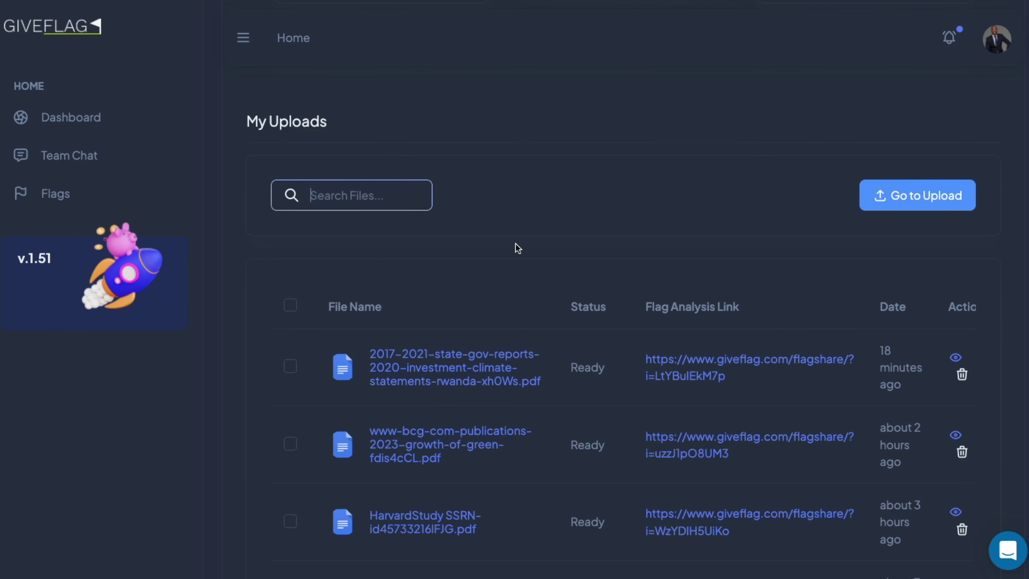
Ask the team to work a viable plan with next steps and budget, given known regulation and water systems, done "right but on a shoe string".
{"action": "scroll", "coordinate": [511, 240], "scroll_direction": "up", "scroll_amount": 20}
{"action": "scroll", "coordinate": [527, 353], "scroll_direction": "down", "scroll_amount": 10}
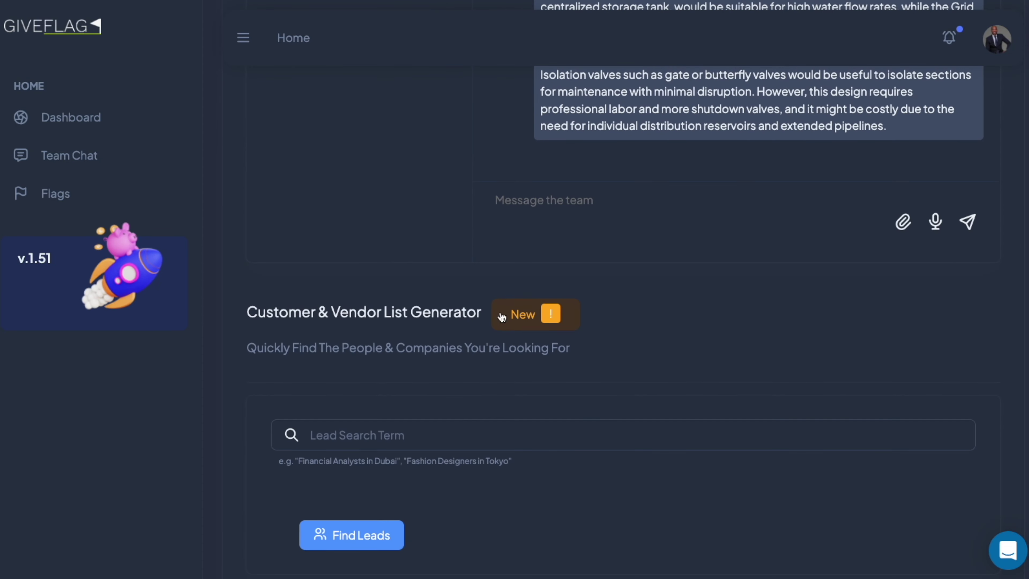
{"action": "left_click", "coordinate": [524, 203]}
{"action": "type", "text": "Ok"}
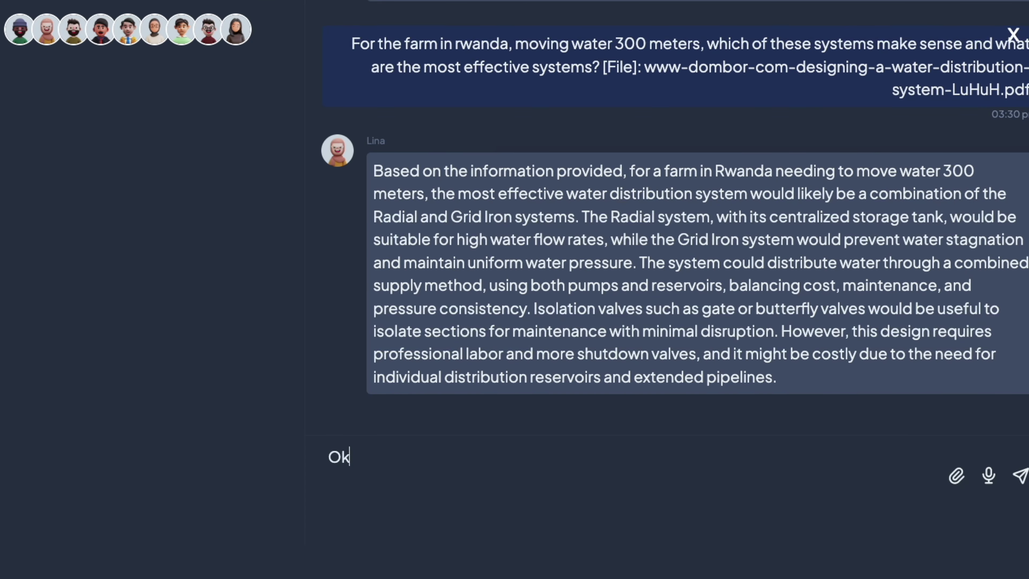
{"action": "type", "text": ", team let's discuss. Work a viable plan... Given what we know about regulation and about water systems from this and earlier discussion, "}
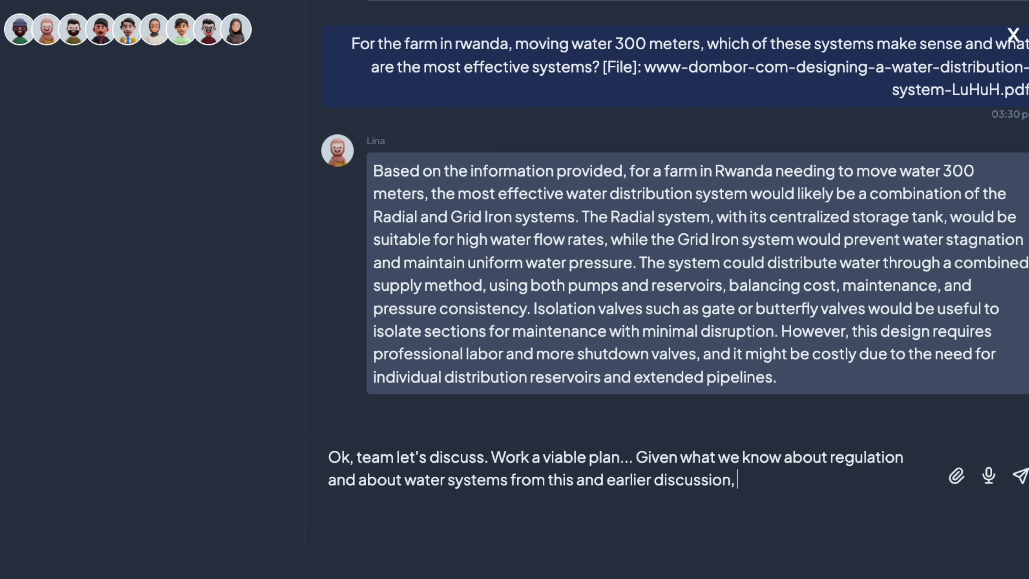
{"action": "type", "text": "what are our next steps and budget. Let's do it righ"}
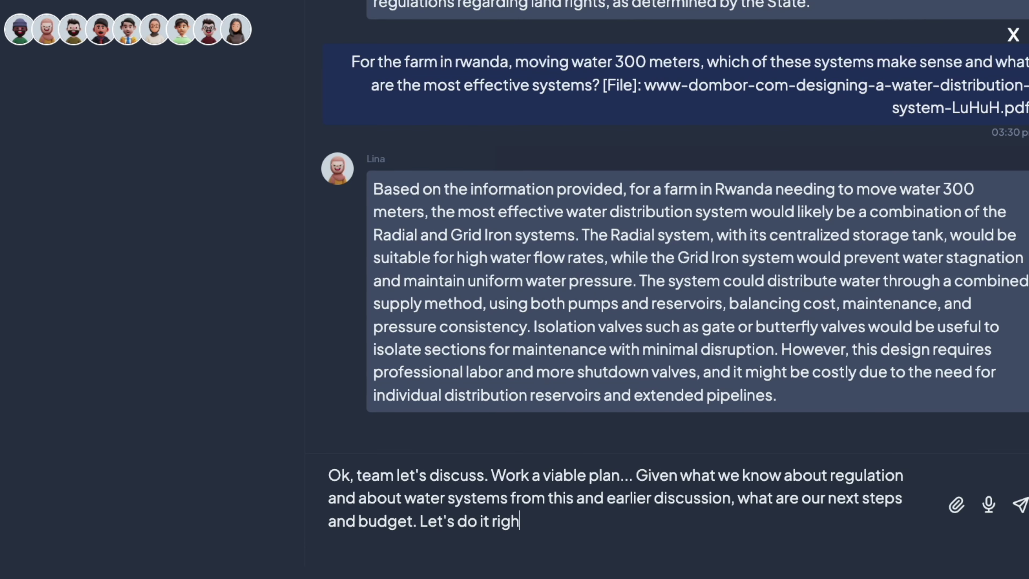
{"action": "type", "text": "t but on a shoe string?"}
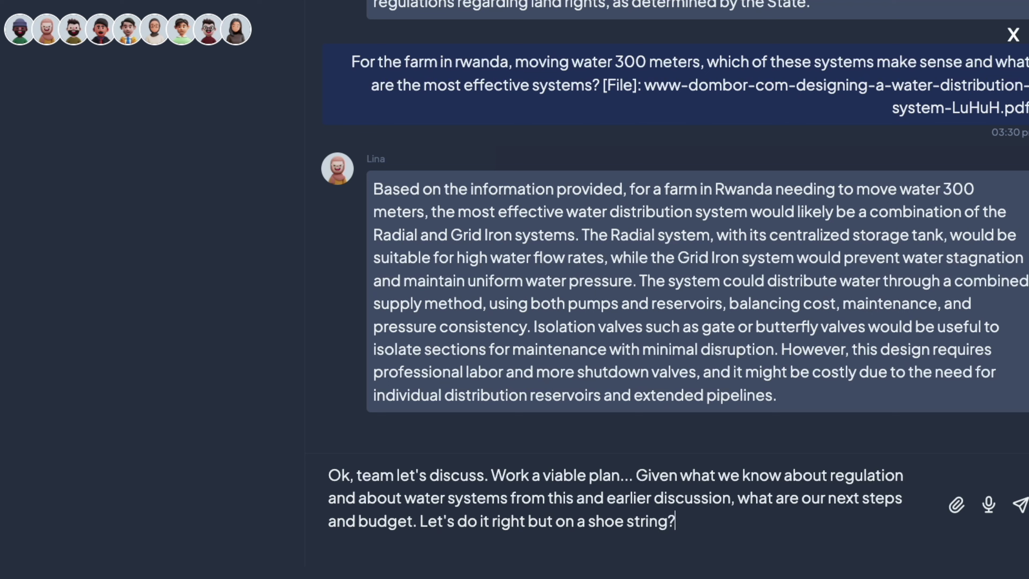
{"action": "key", "text": "Return"}
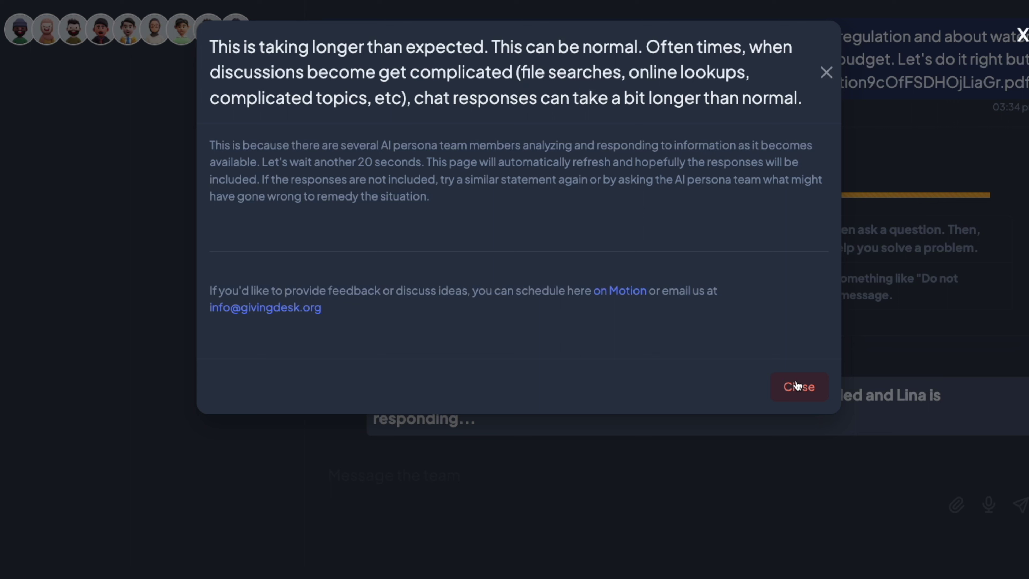